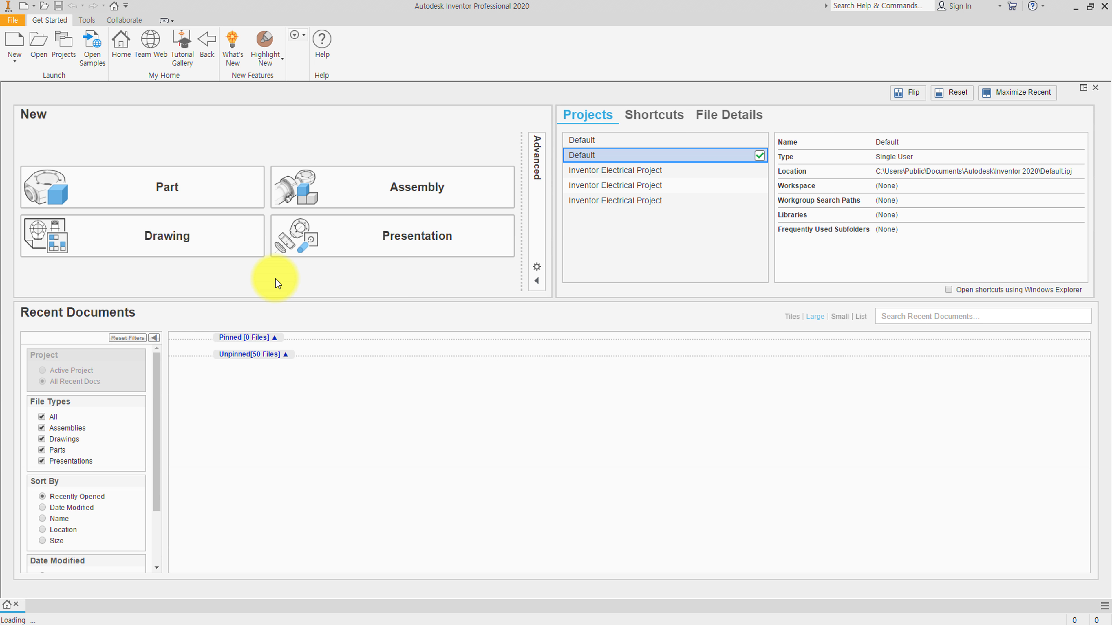
- Create a new part from the metric Standard (mm).ipt template
click(14, 42)
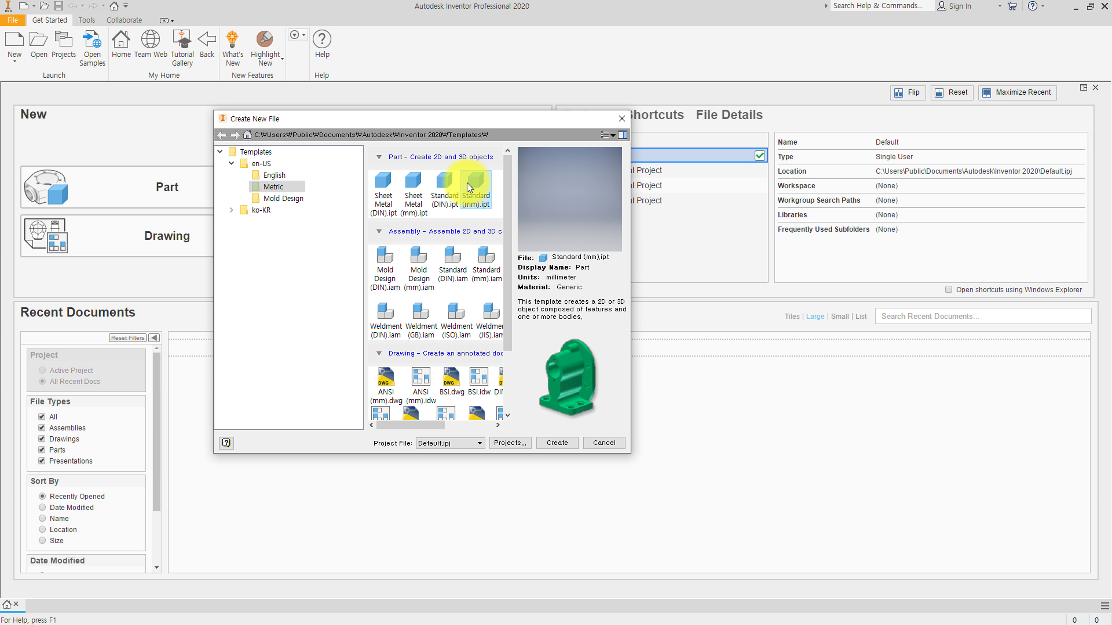
click(470, 186)
click(558, 443)
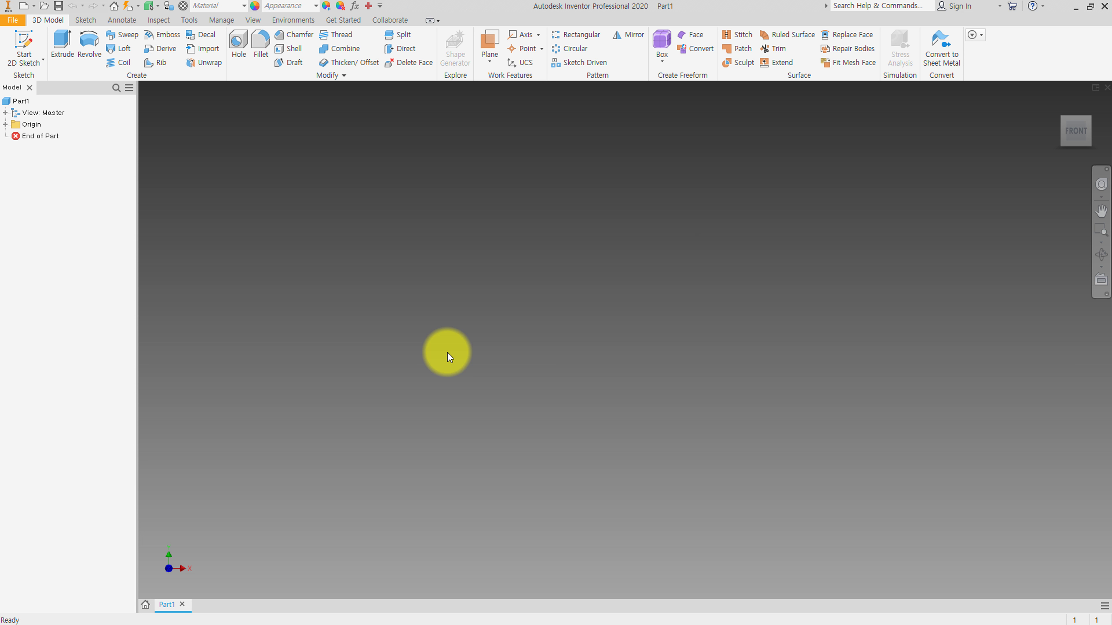
- Start a sketch on the XZ plane and draw a center rectangle at the origin
click(23, 42)
click(631, 380)
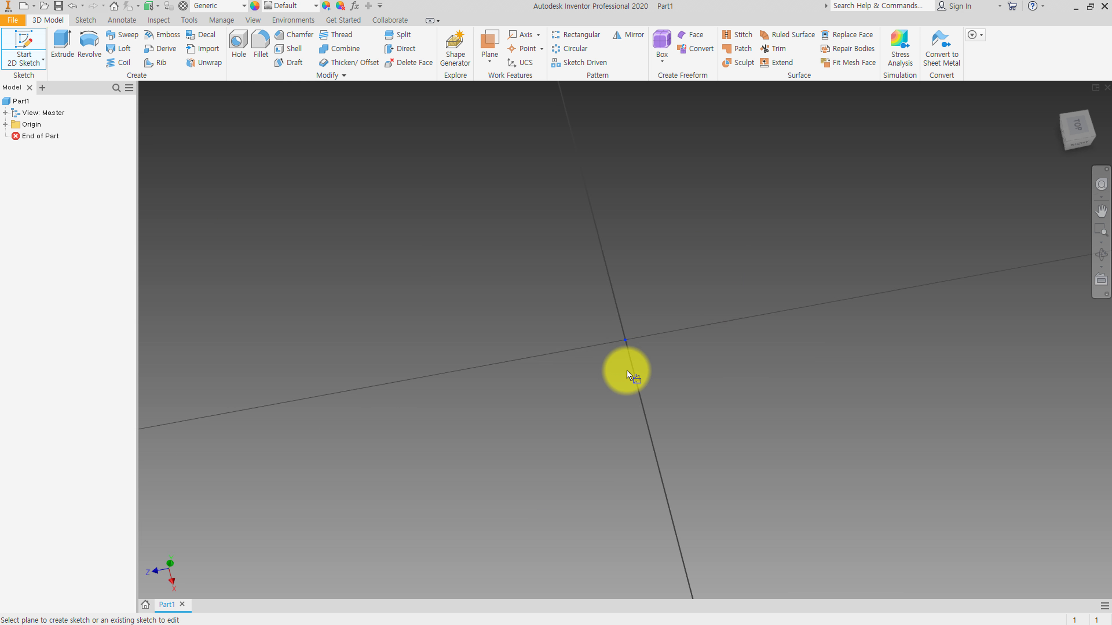
click(1082, 105)
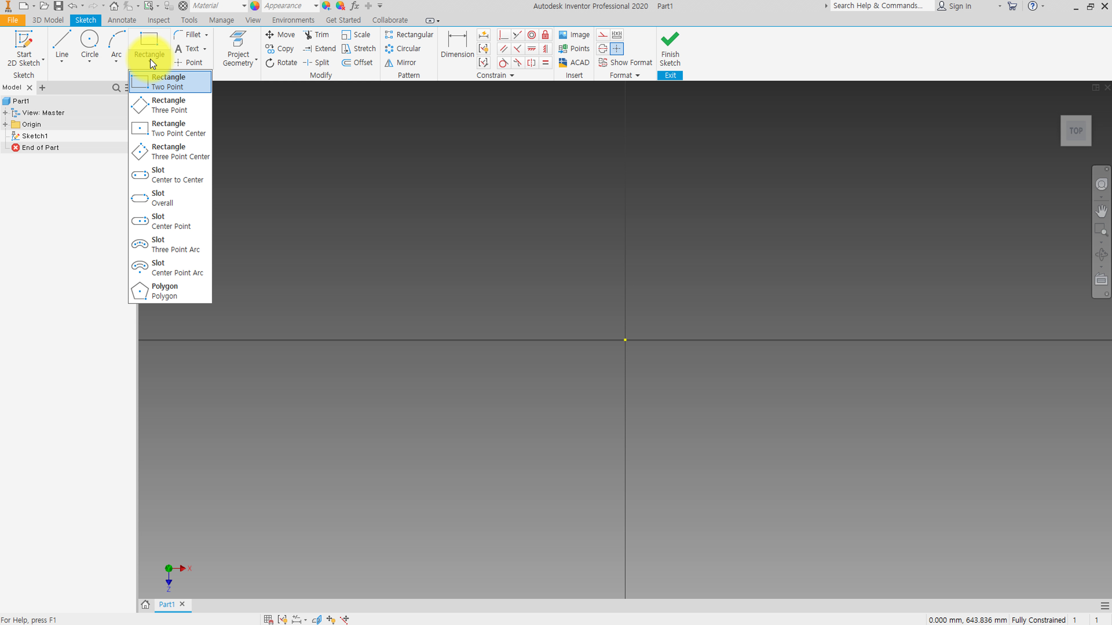
click(175, 129)
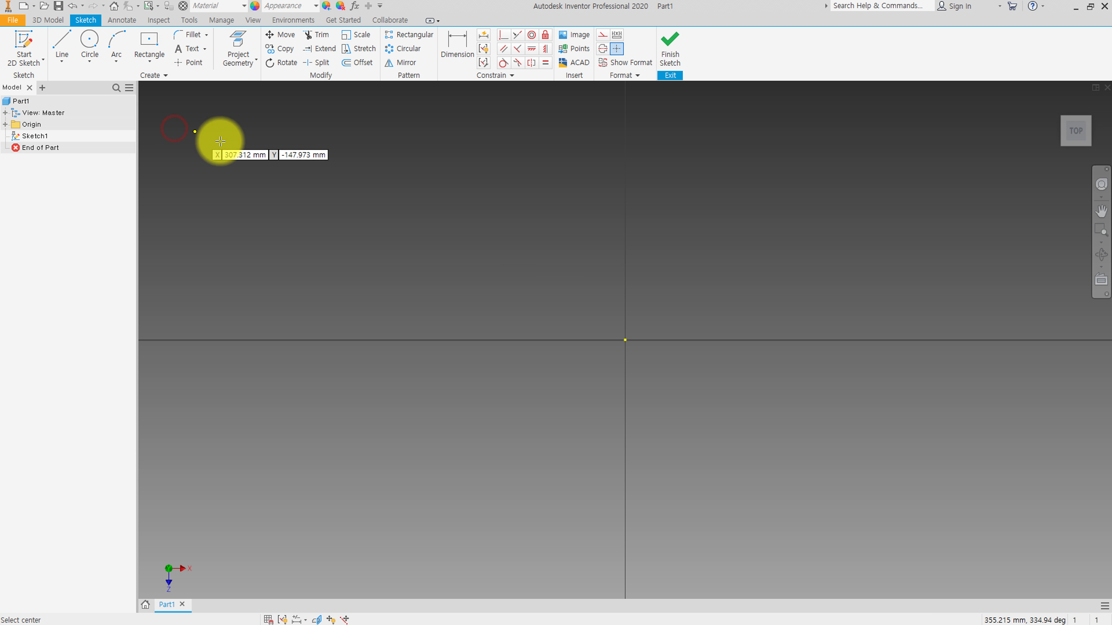
click(626, 340)
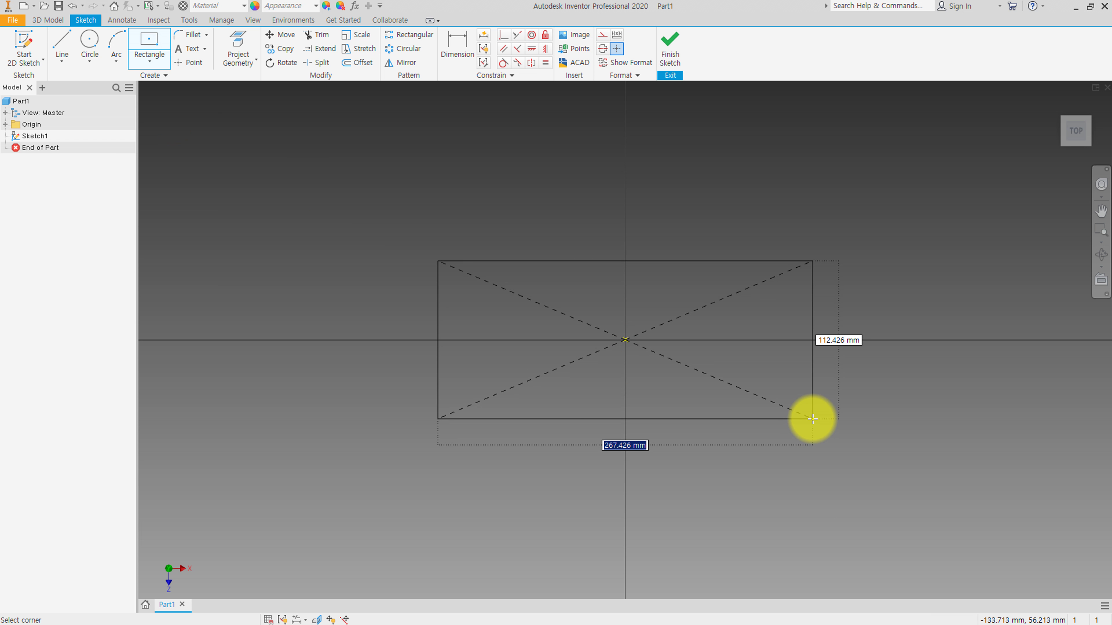
click(811, 418)
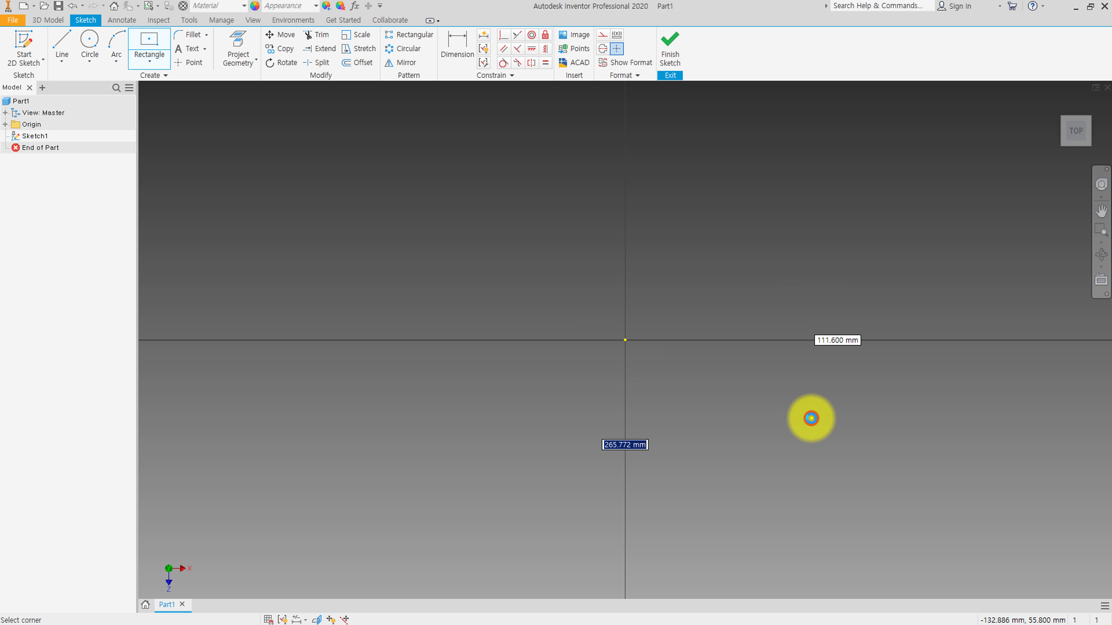
- Dimension the rectangle 196 mm wide and 80 mm high, then finish the sketch
click(457, 50)
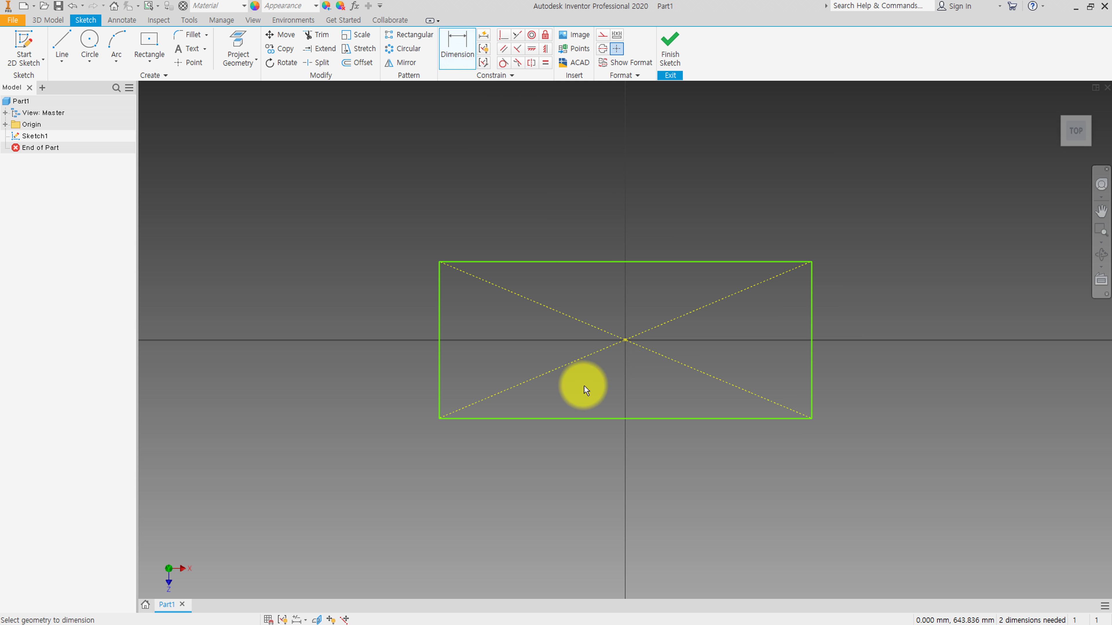
click(587, 418)
click(597, 454)
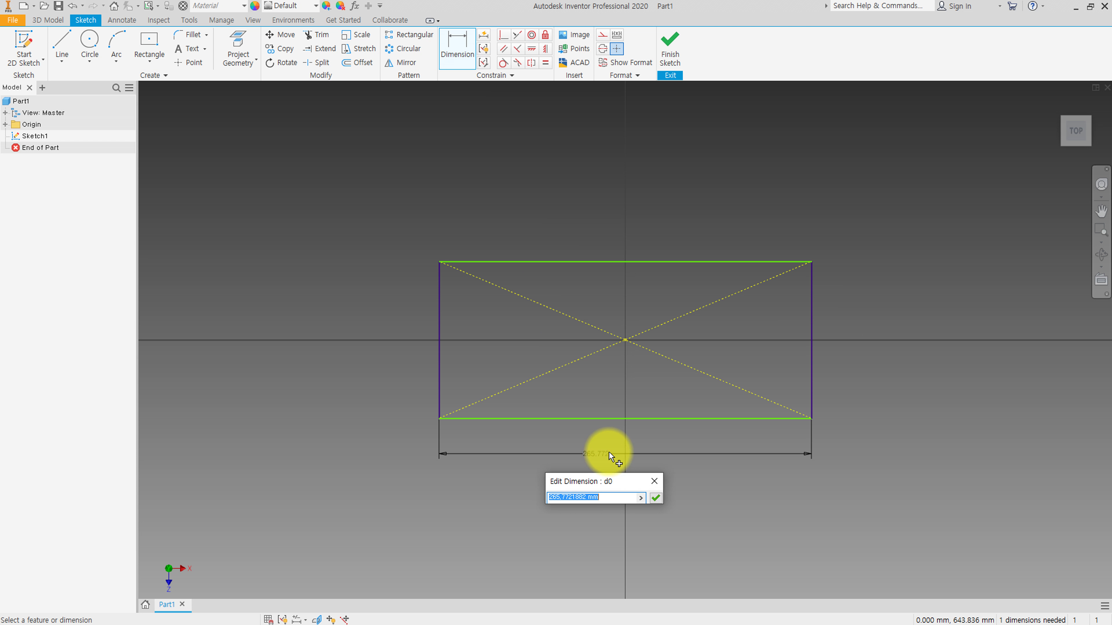
text(196)
key(Return)
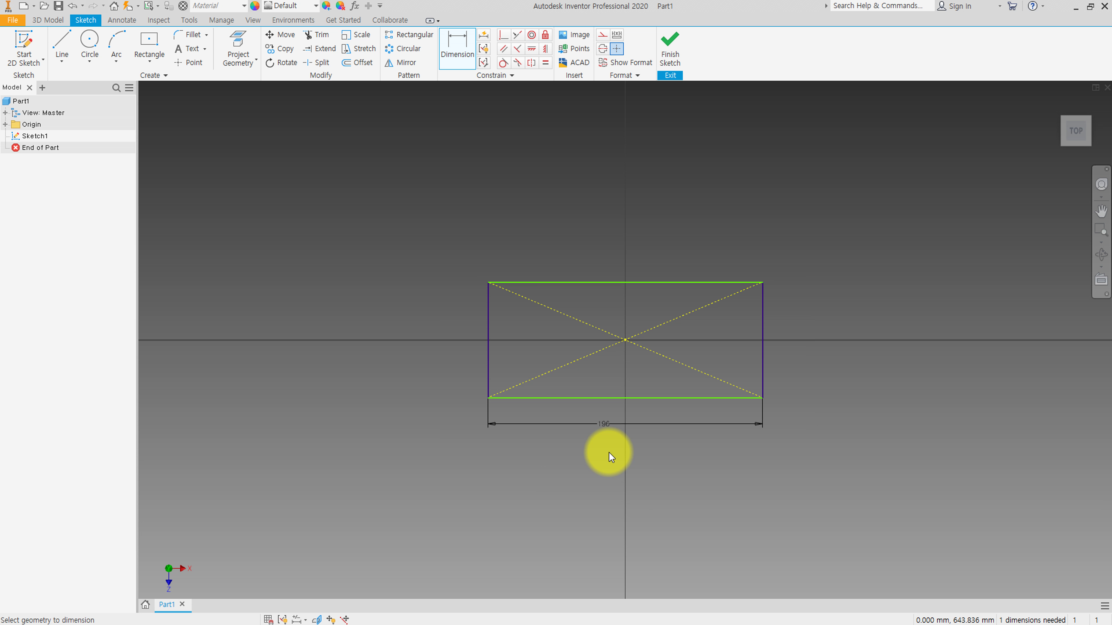
click(762, 342)
click(804, 341)
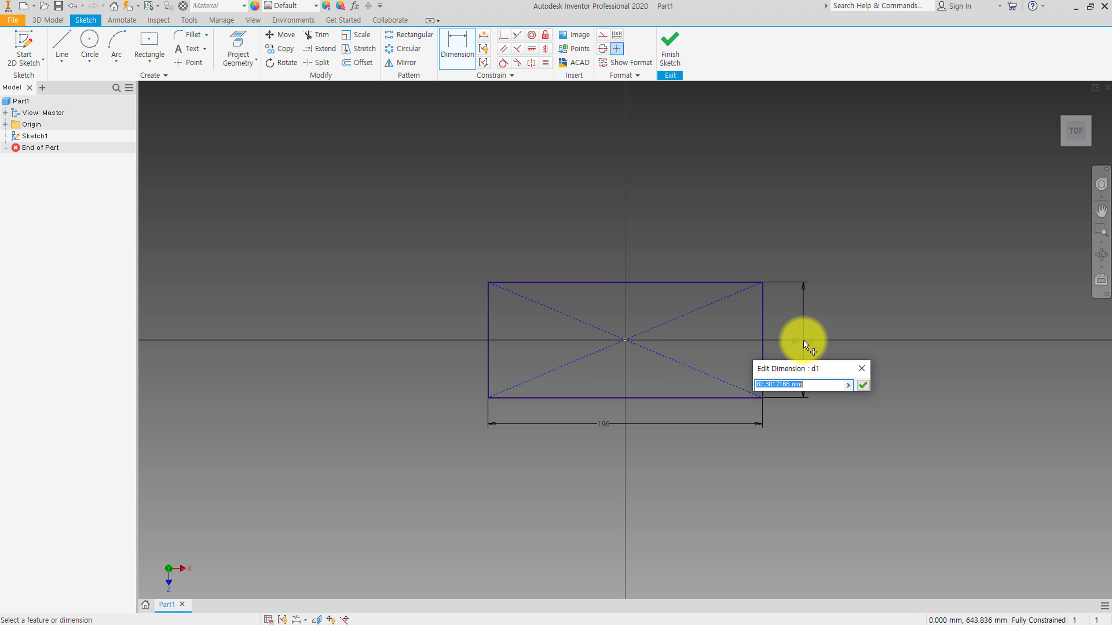
text(80)
key(Return)
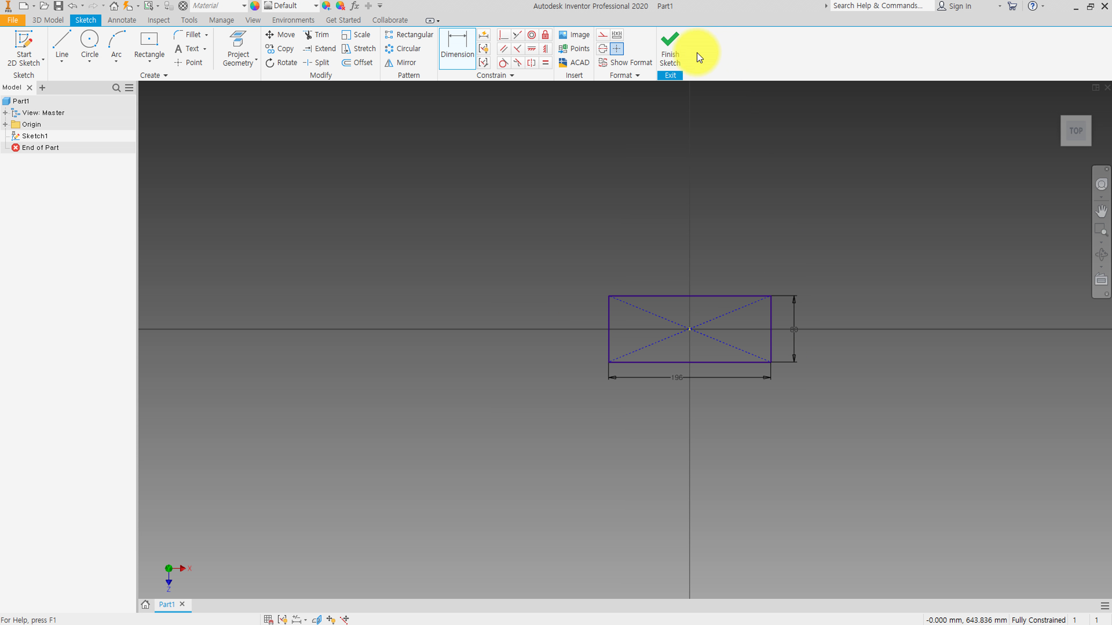
click(670, 47)
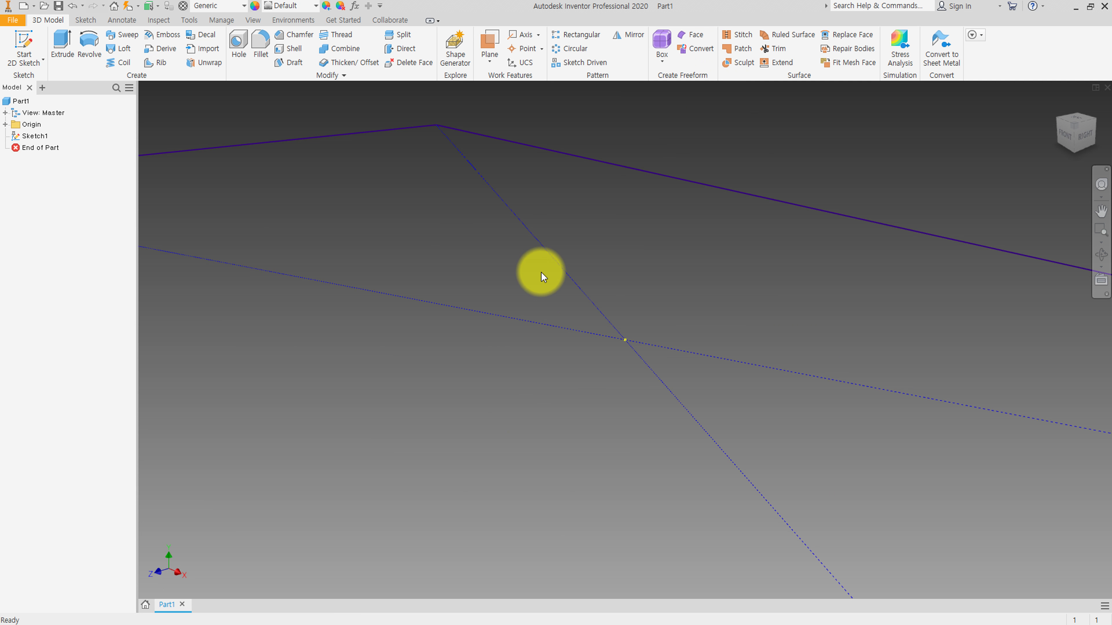
- Extrude the rectangle 25 mm into a solid block
click(66, 44)
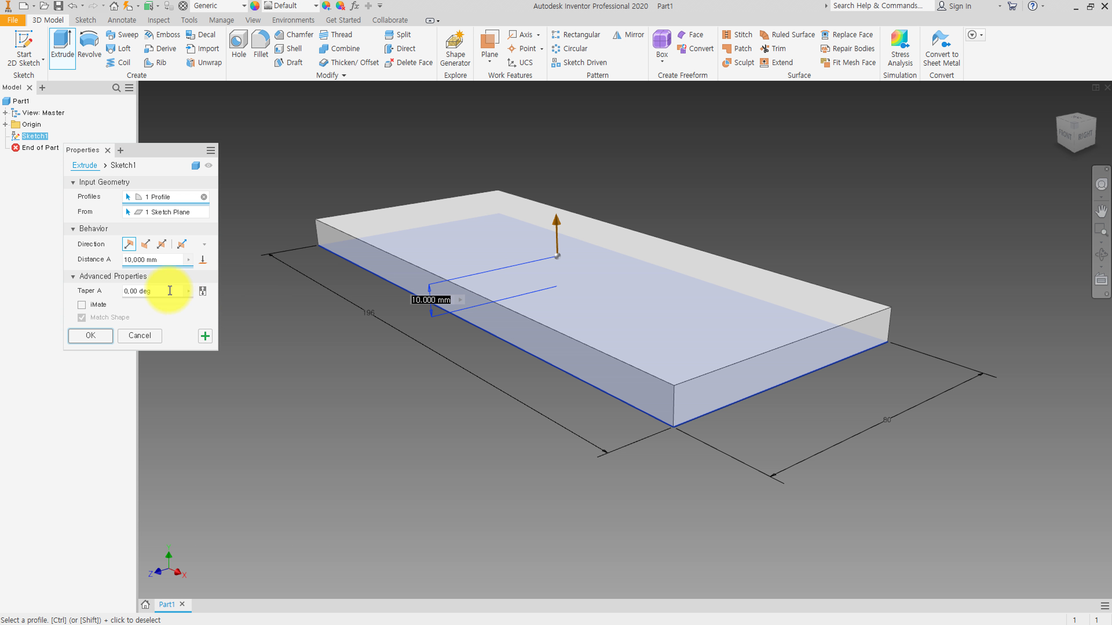
click(149, 260)
text(25)
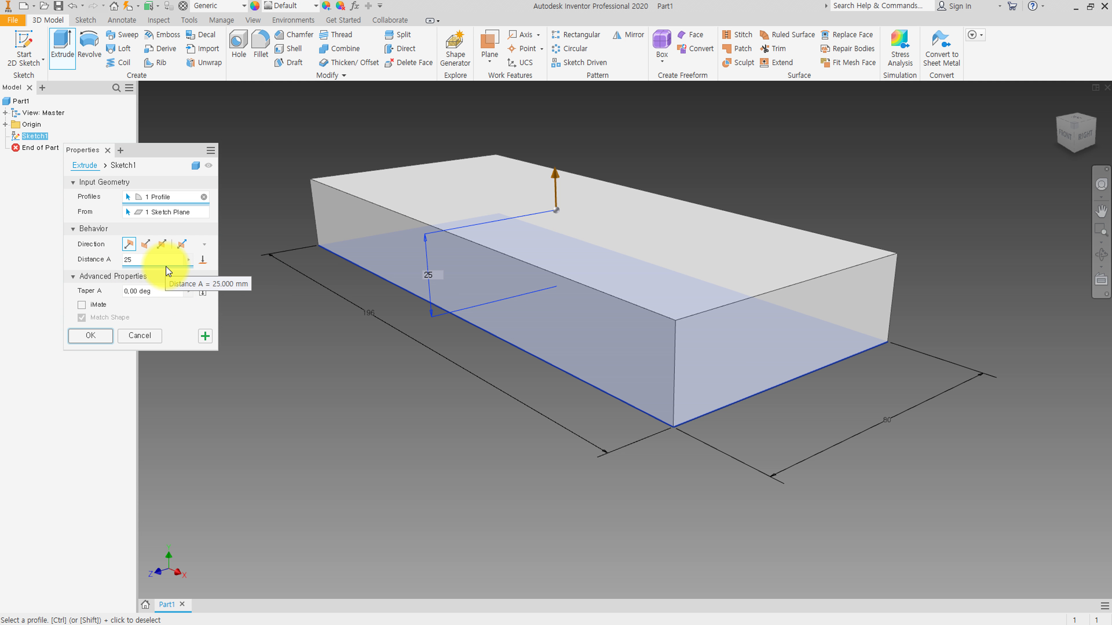
click(103, 336)
mouse_move(394, 342)
shift+middle_down()
mouse_move(357, 363)
mouse_move(373, 357)
shift+middle_up()
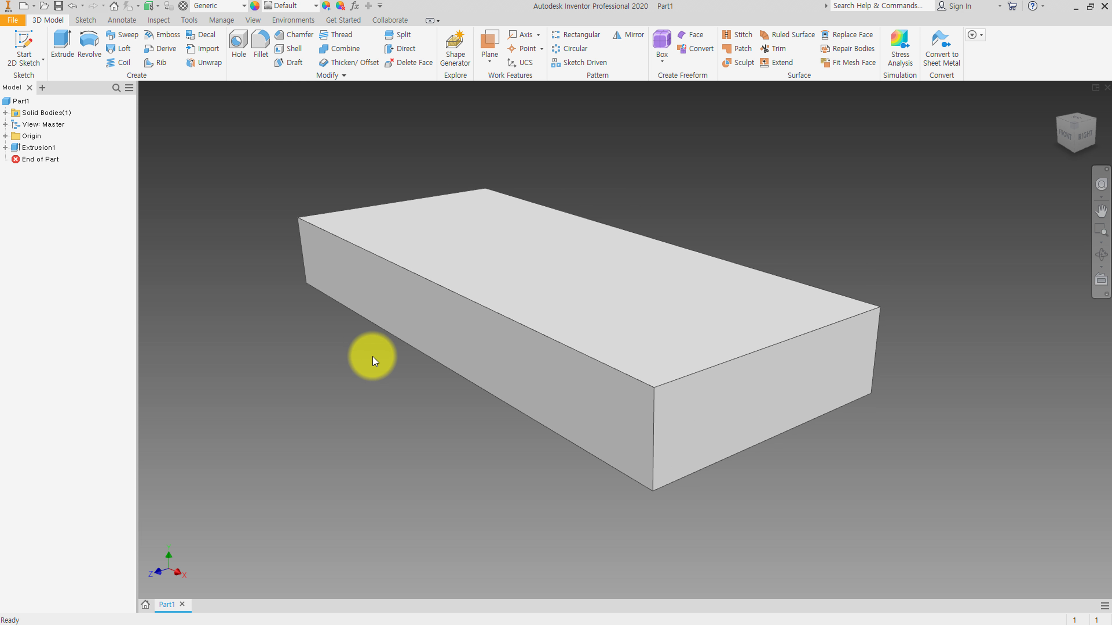
click(294, 66)
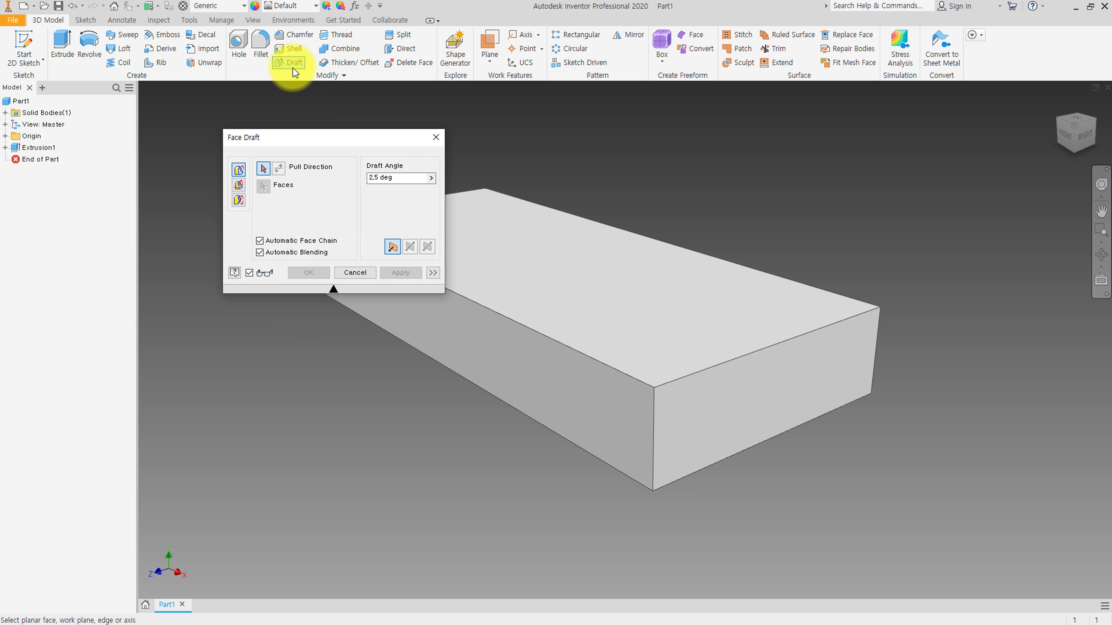
- Draft the block's side faces at -6° about the fixed top face
click(241, 184)
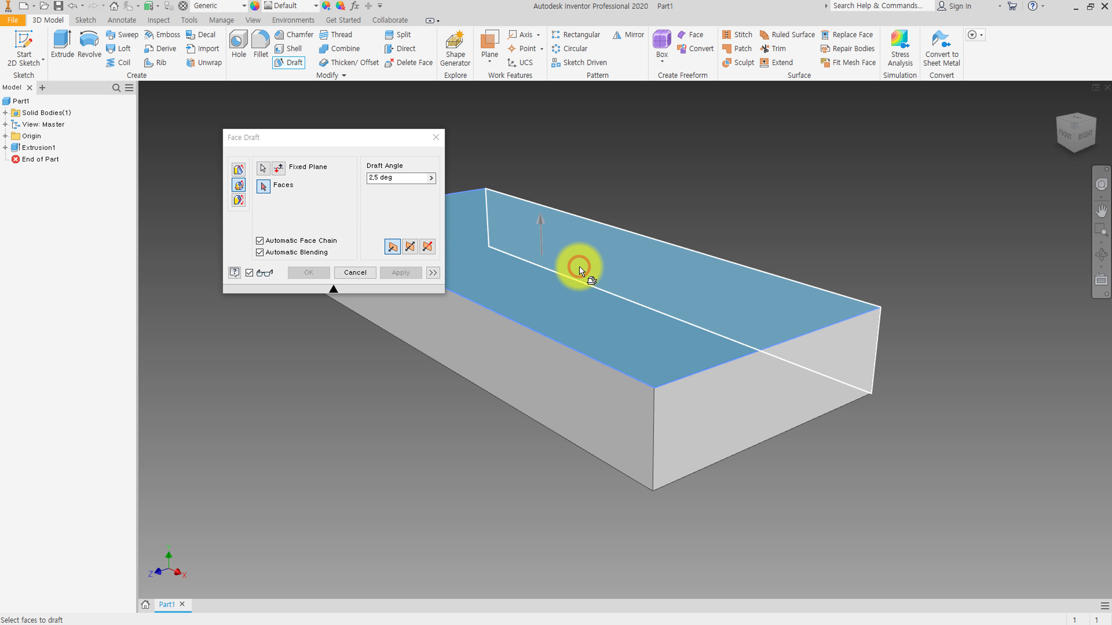
click(576, 265)
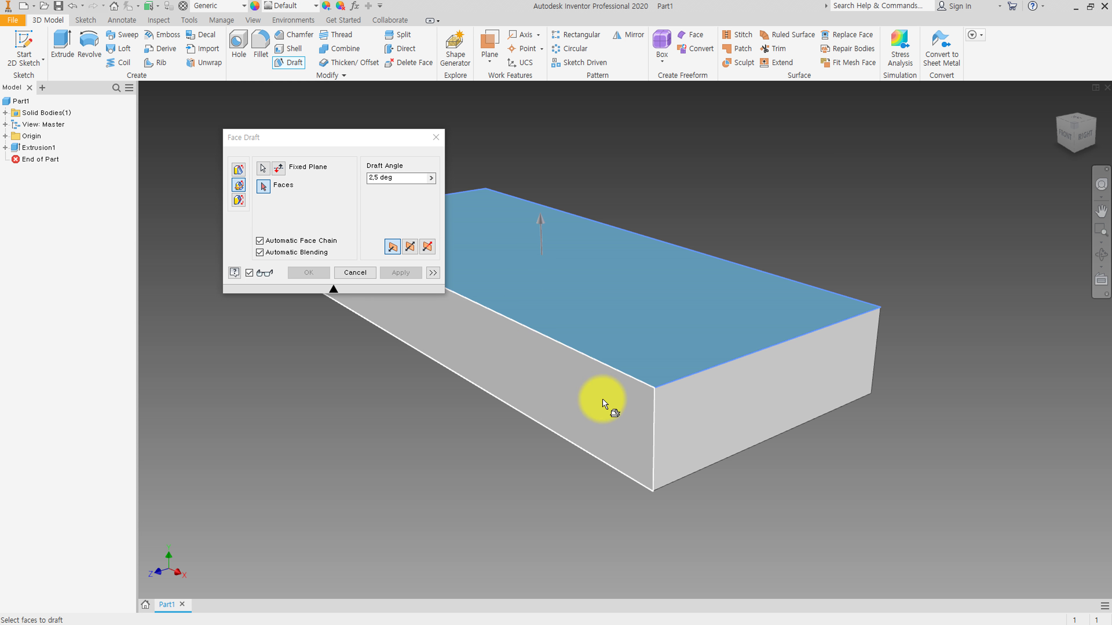
click(633, 414)
mouse_move(588, 397)
shift+middle_down()
mouse_move(442, 389)
mouse_move(517, 396)
mouse_move(642, 435)
mouse_move(441, 355)
mouse_move(571, 290)
mouse_move(623, 291)
mouse_move(556, 281)
mouse_move(611, 303)
mouse_move(521, 235)
mouse_move(495, 236)
mouse_move(509, 236)
shift+middle_up()
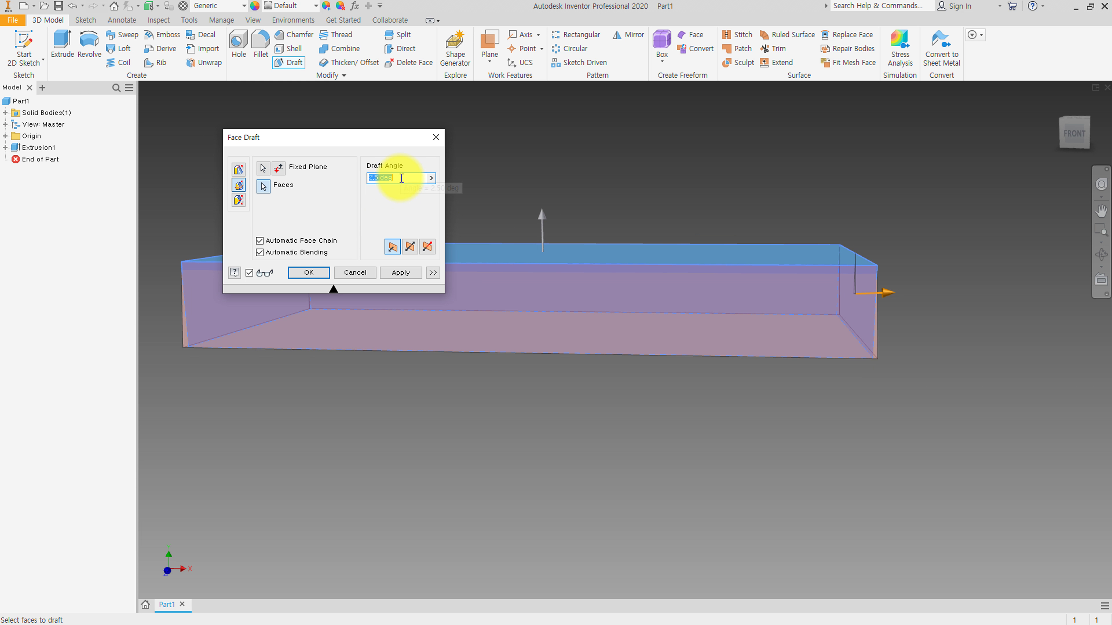
text(-6)
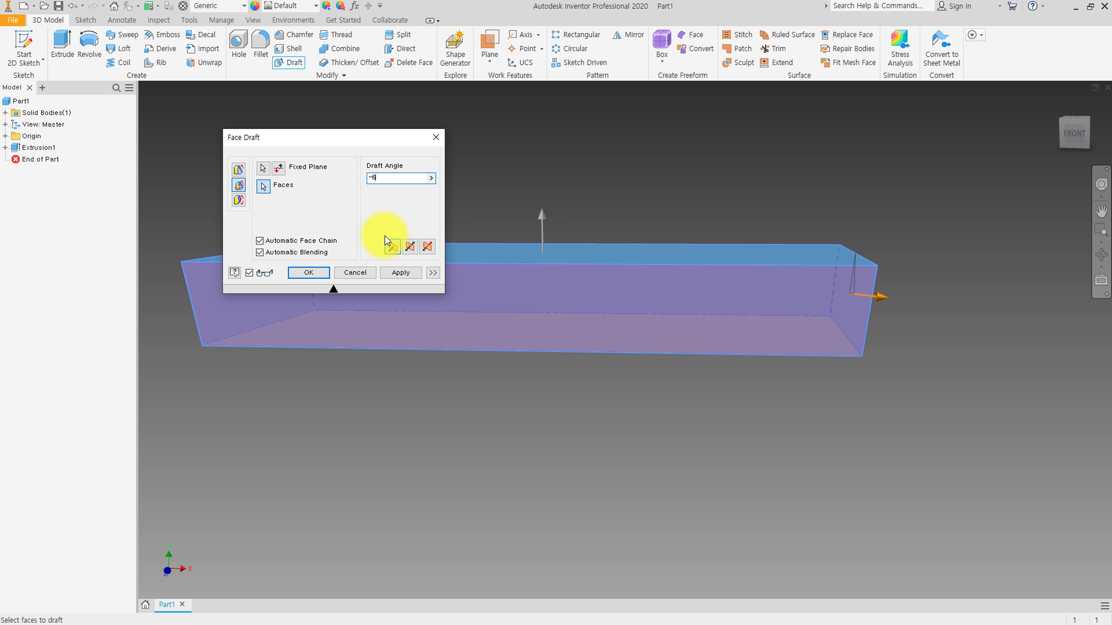
click(309, 272)
mouse_move(509, 184)
shift+middle_down()
mouse_move(533, 170)
mouse_move(578, 178)
mouse_move(506, 184)
mouse_move(534, 186)
shift+middle_up()
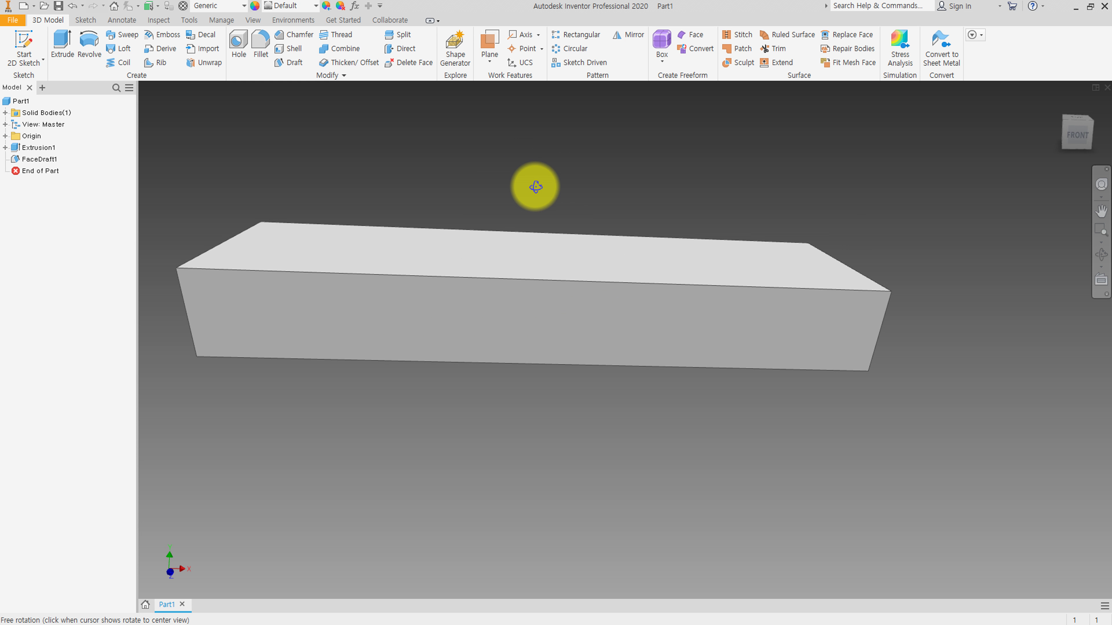
middle_drag(453, 186, 474, 194)
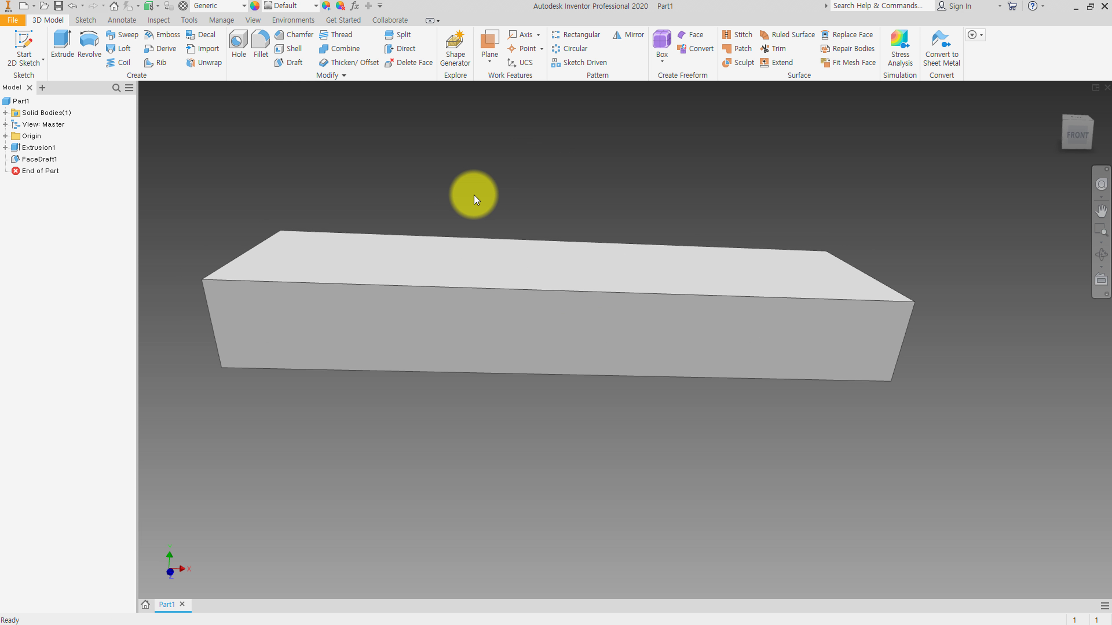
- Open a new sketch on the XY origin plane from the browser's Origin folder
shift+middle_drag(481, 201, 465, 201)
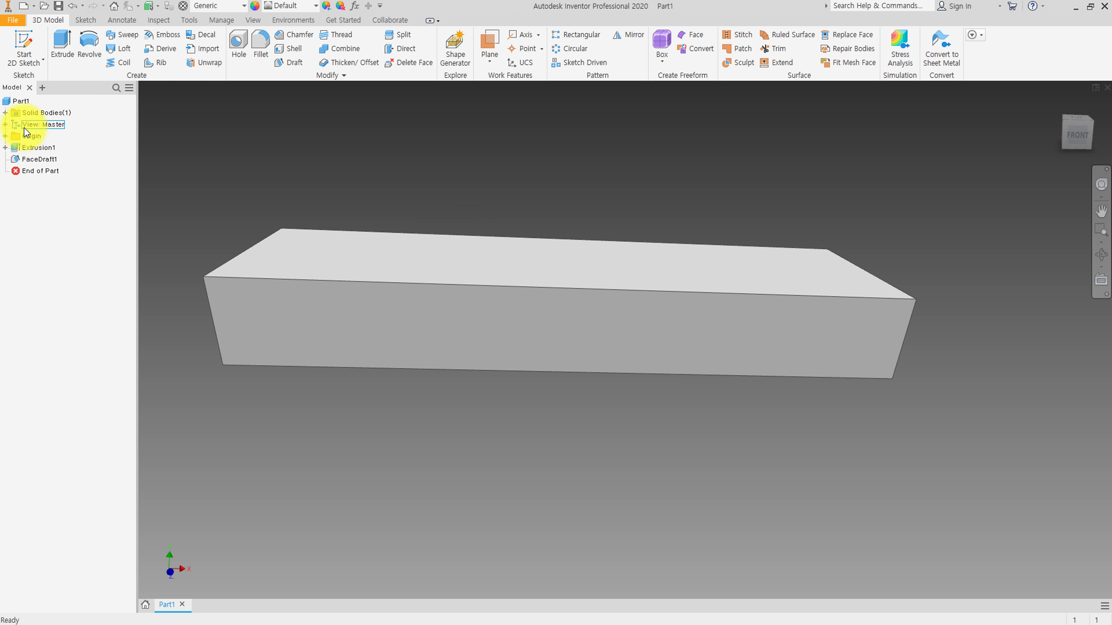
click(5, 125)
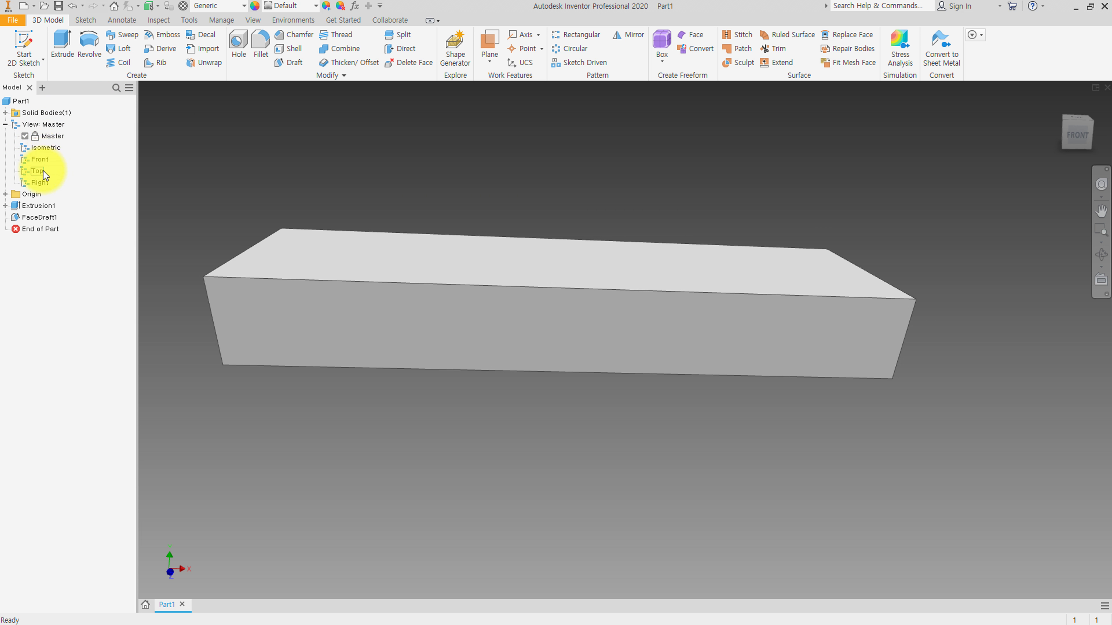
click(5, 194)
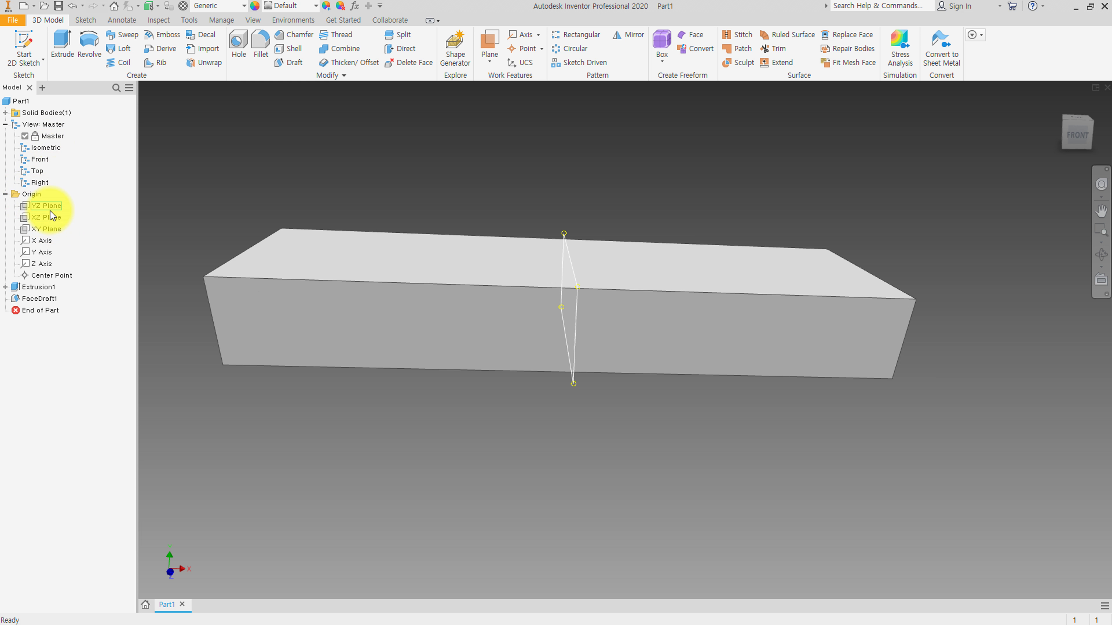
click(47, 231)
right_click(47, 231)
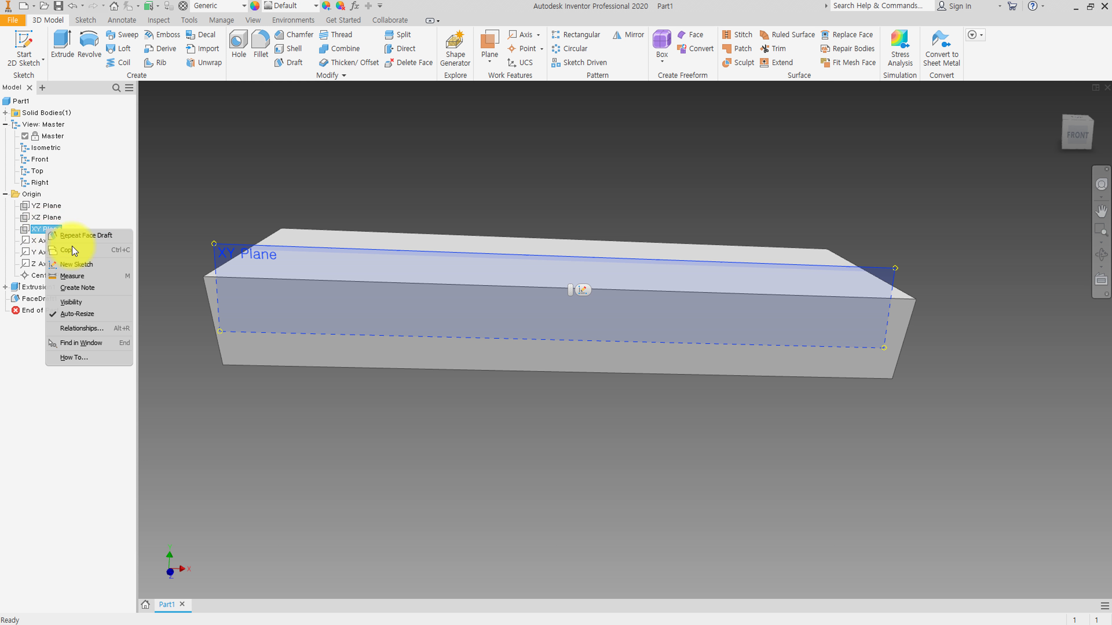
click(84, 265)
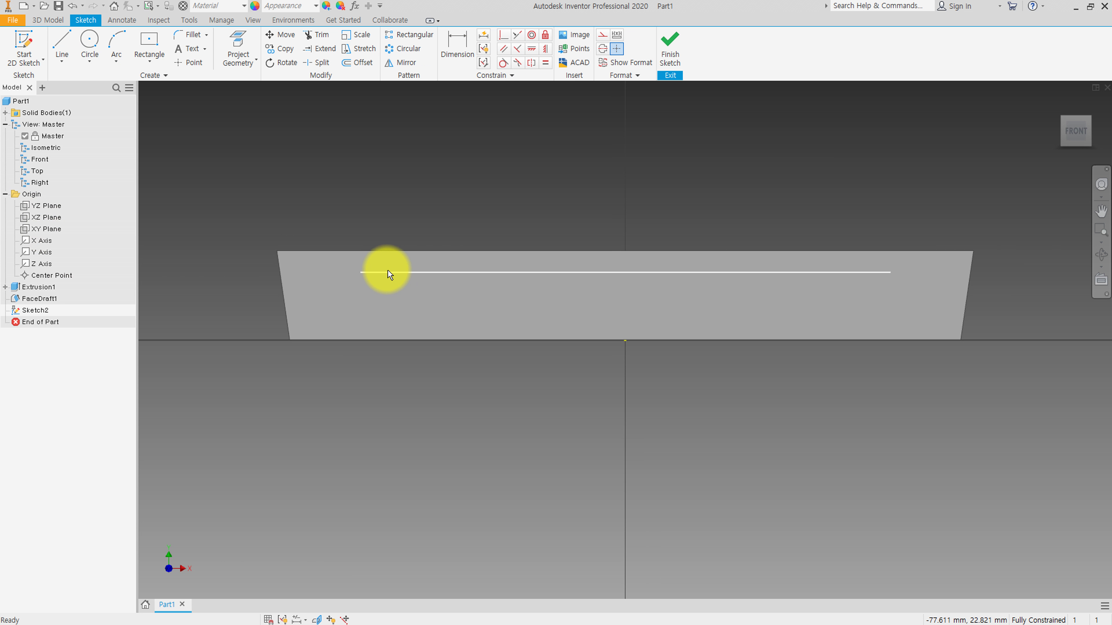
- Slice the model at the sketch plane and draw a small circle near the face's top-left
scroll(425, 272, down, 1)
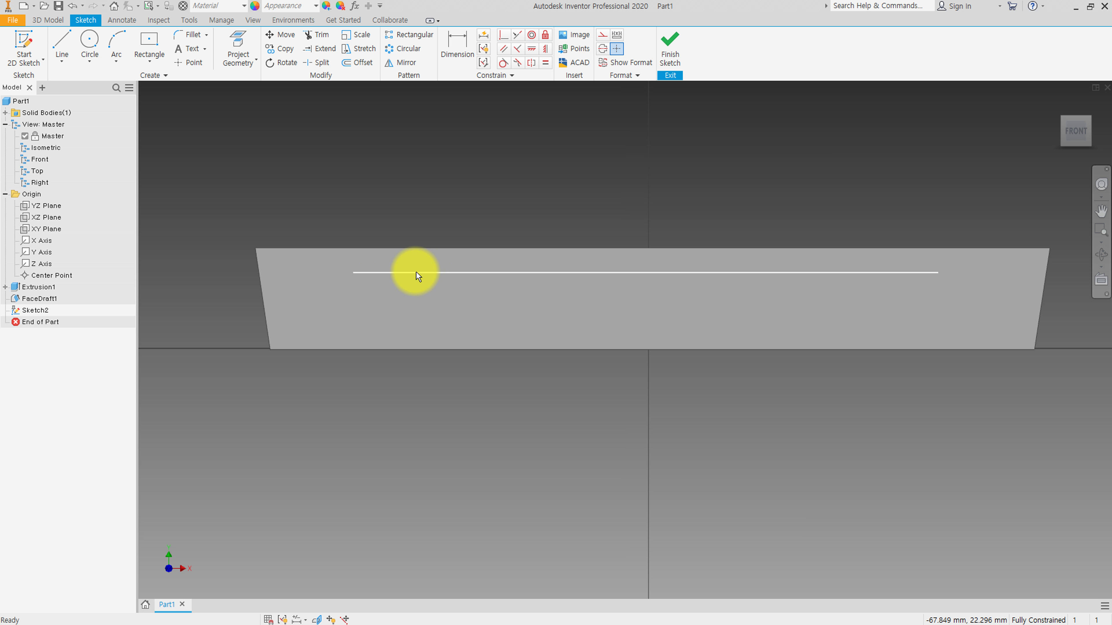
click(316, 619)
scroll(401, 324, down, 2)
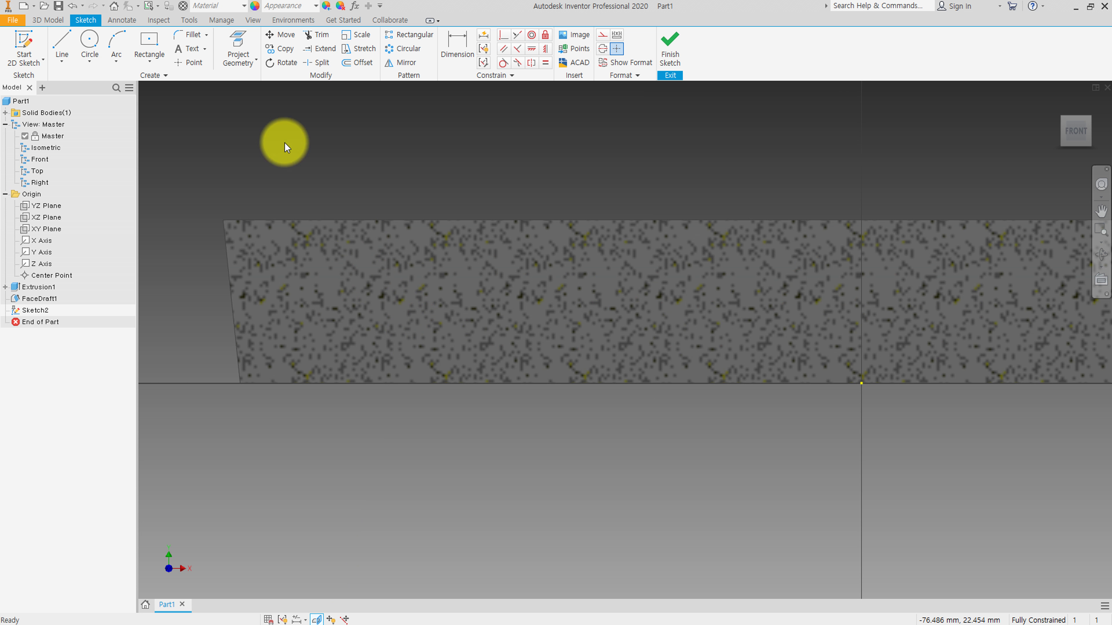
click(89, 43)
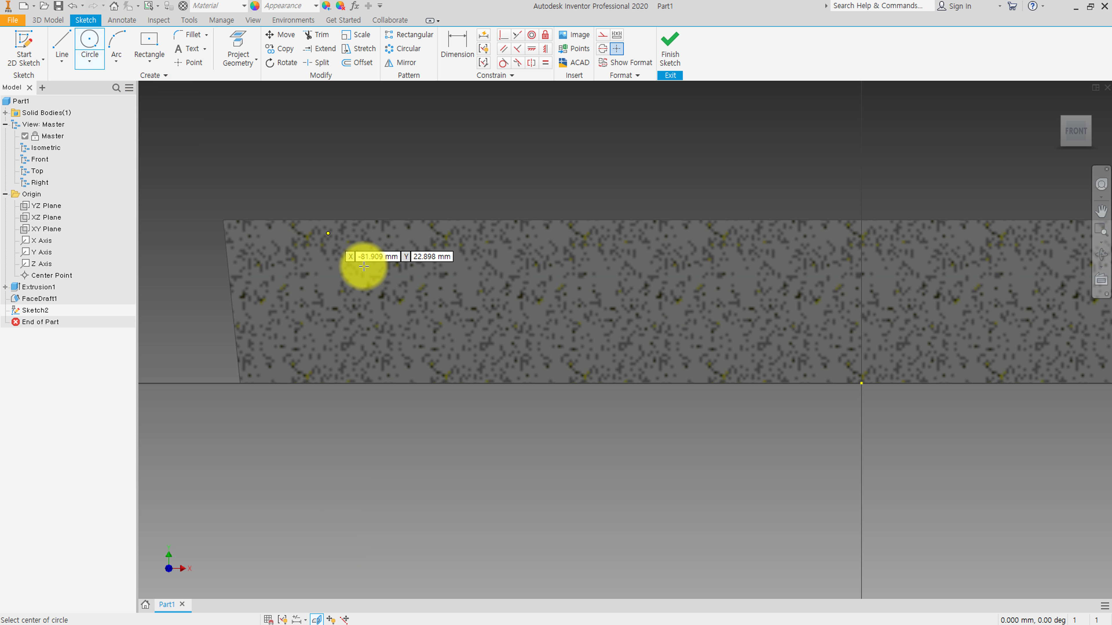
click(369, 255)
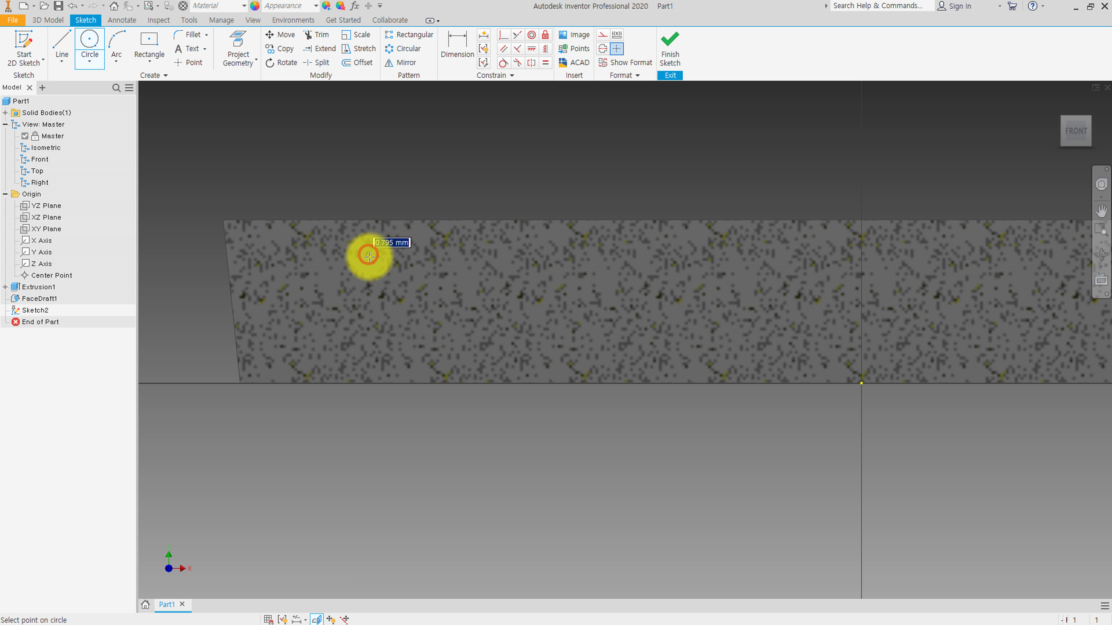
click(373, 255)
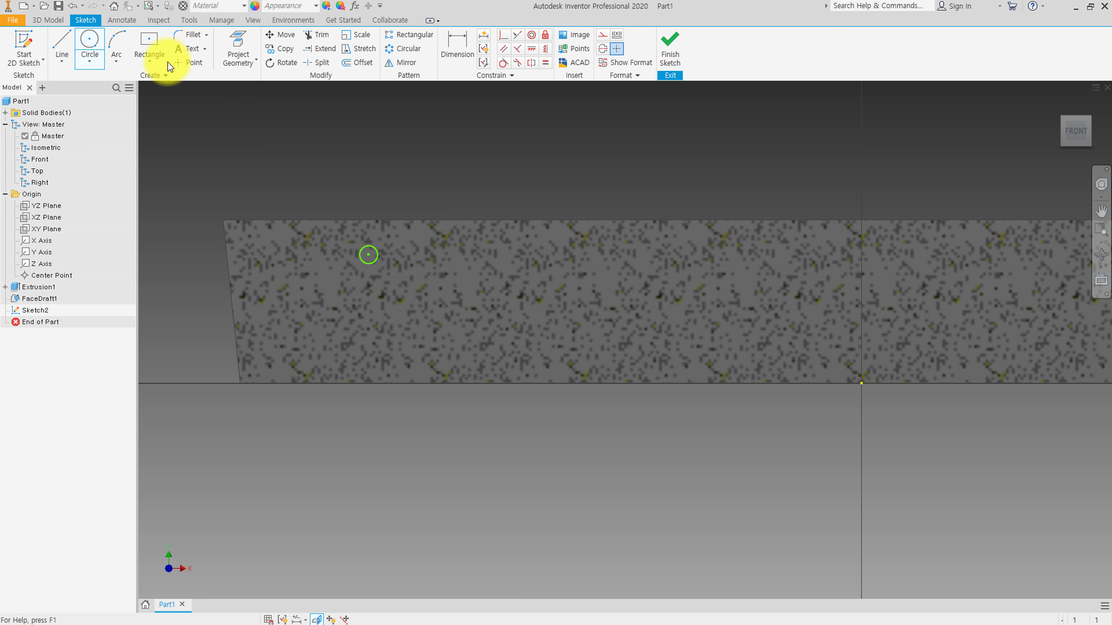
- Draw a closed tall triangle around the circle, its base below the face
click(70, 39)
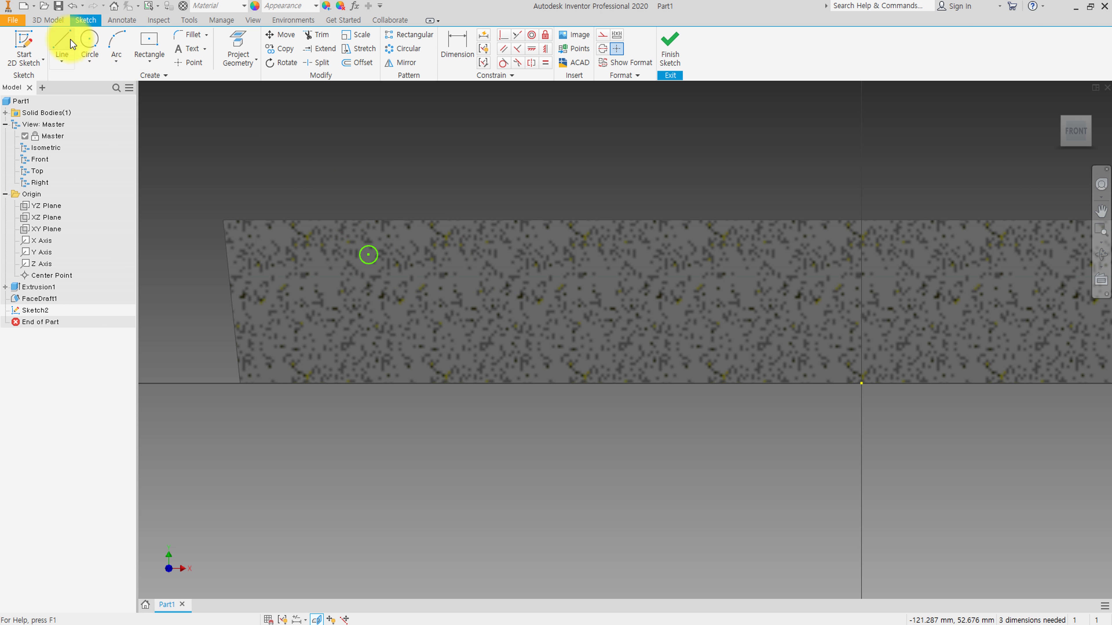
click(360, 241)
click(326, 406)
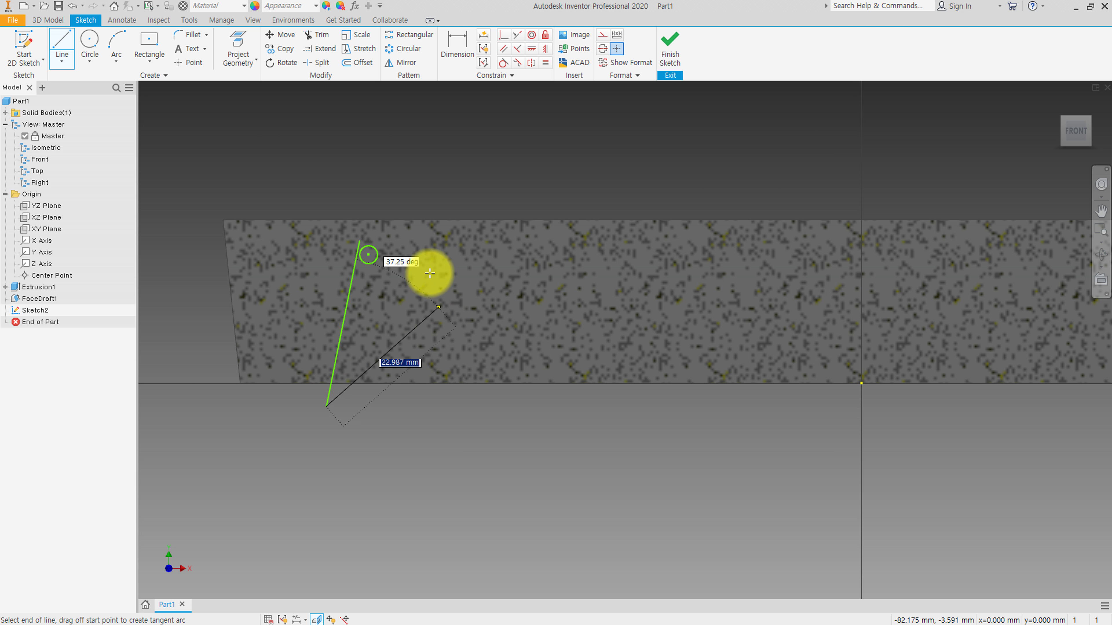
click(434, 408)
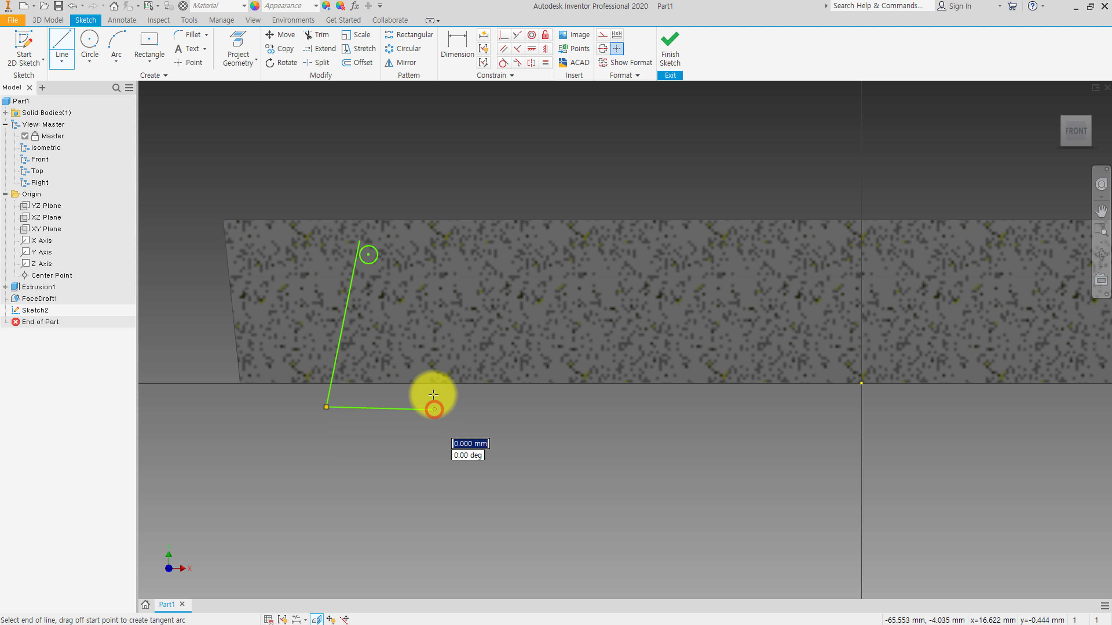
click(360, 241)
scroll(372, 224, up, 3)
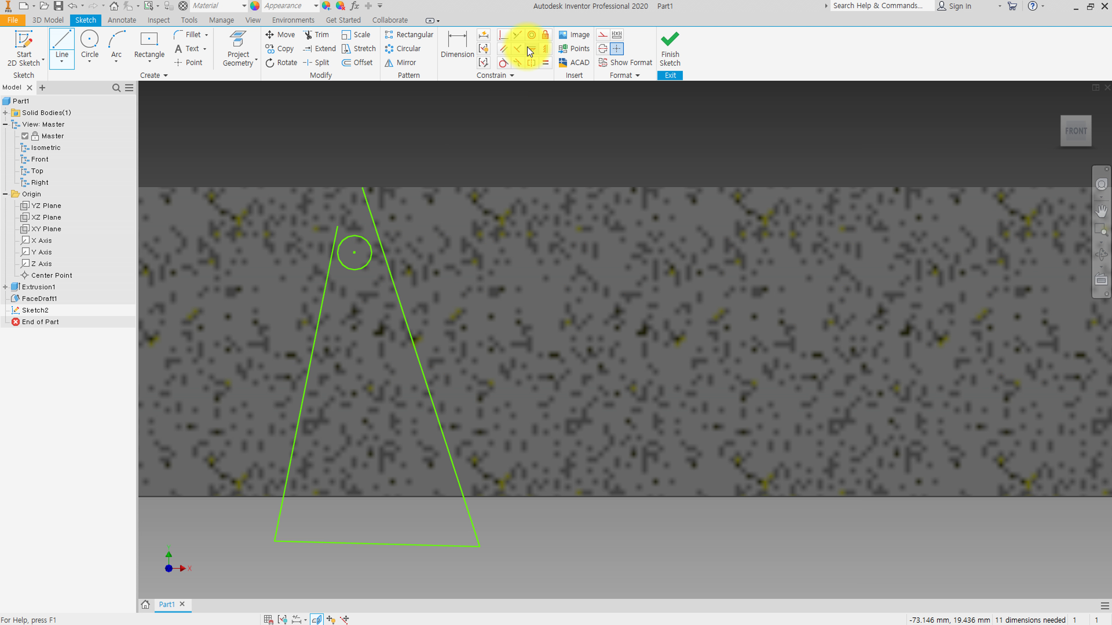
- Make the circle tangent to both slanted sides of the triangle
click(503, 62)
click(376, 230)
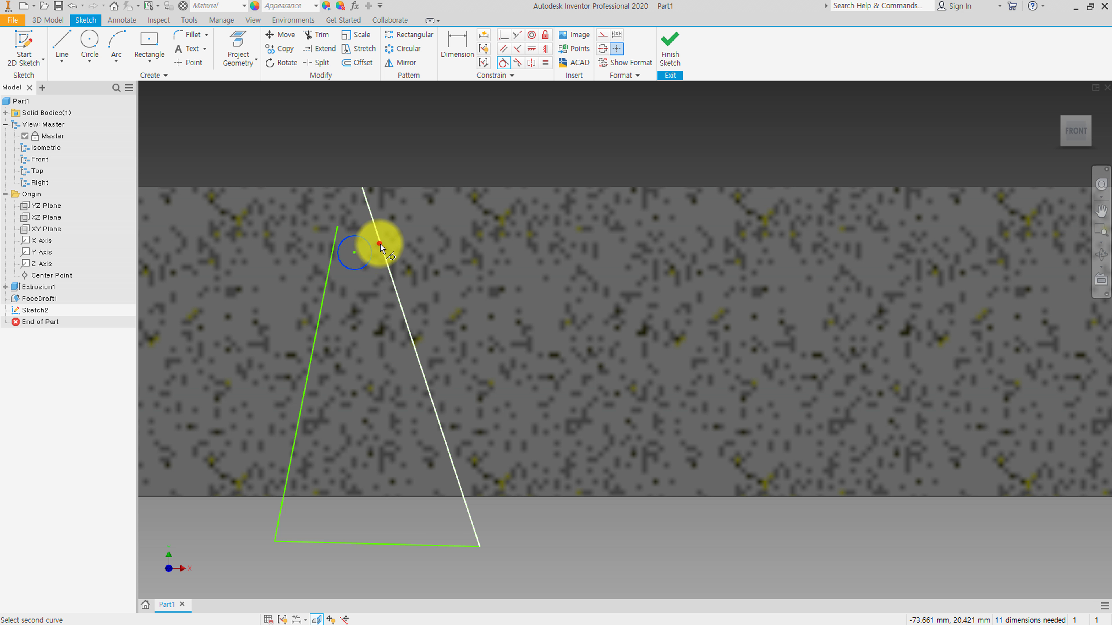
click(370, 252)
click(332, 251)
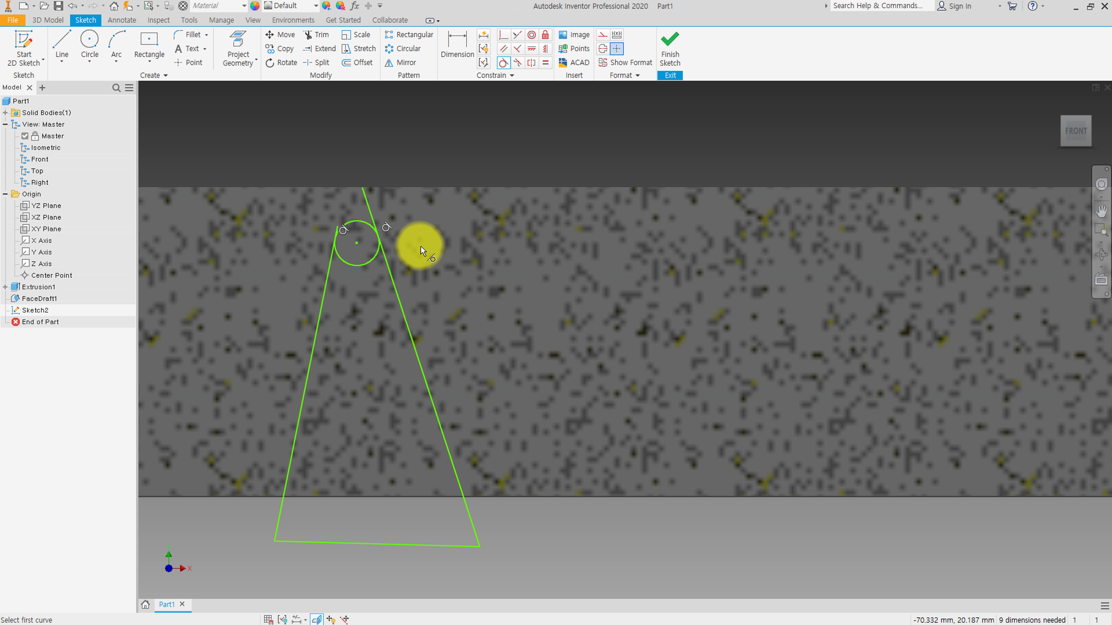
click(316, 35)
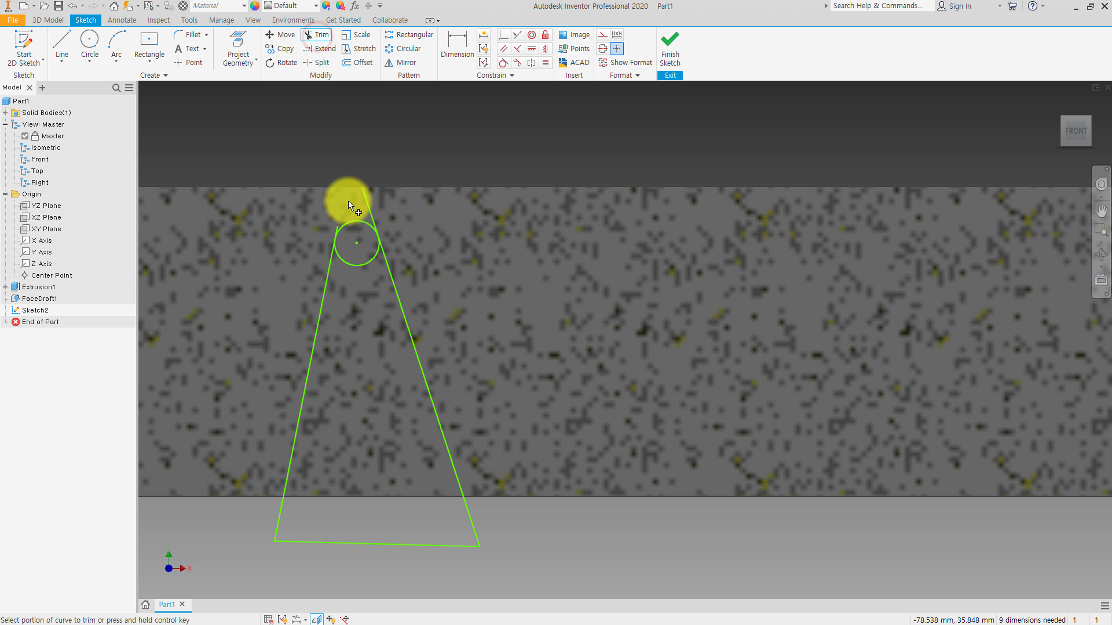
- Trim the side stubs above the circle and its lower part, leaving a rounded top
click(371, 214)
scroll(335, 224, up, 3)
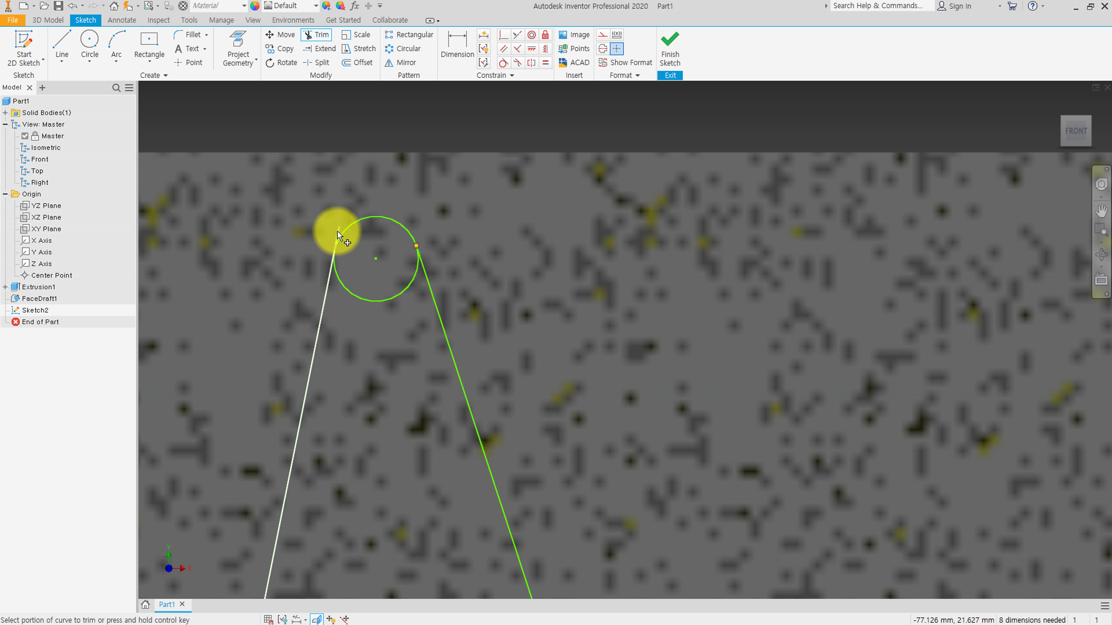
click(337, 231)
click(354, 297)
scroll(407, 267, down, 3)
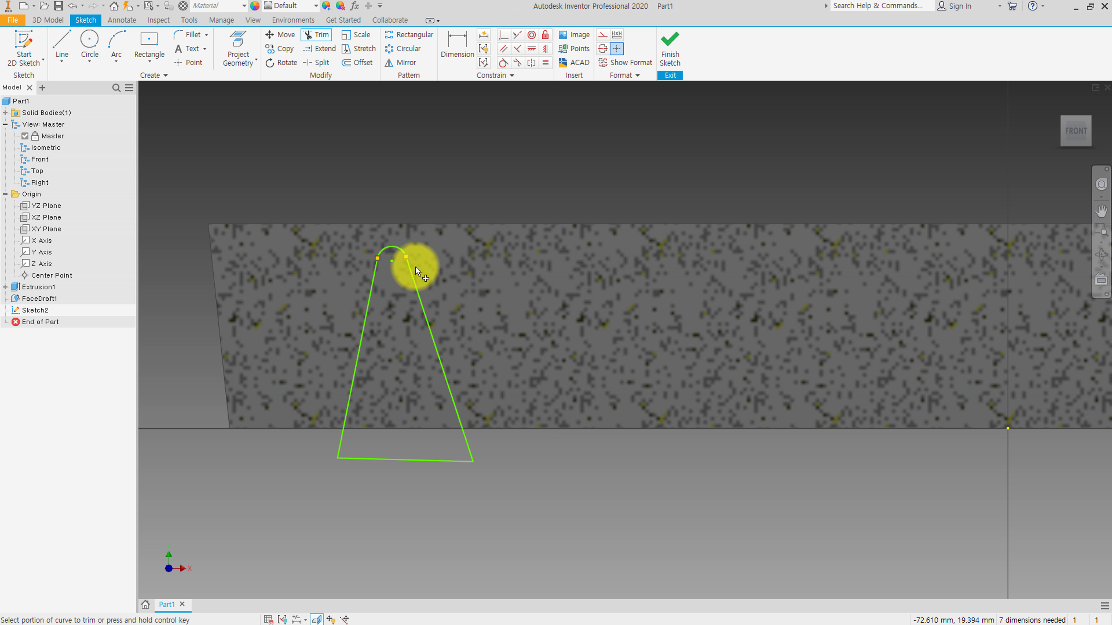
- Project the block face's bottom edge into the sketch
click(239, 48)
click(491, 414)
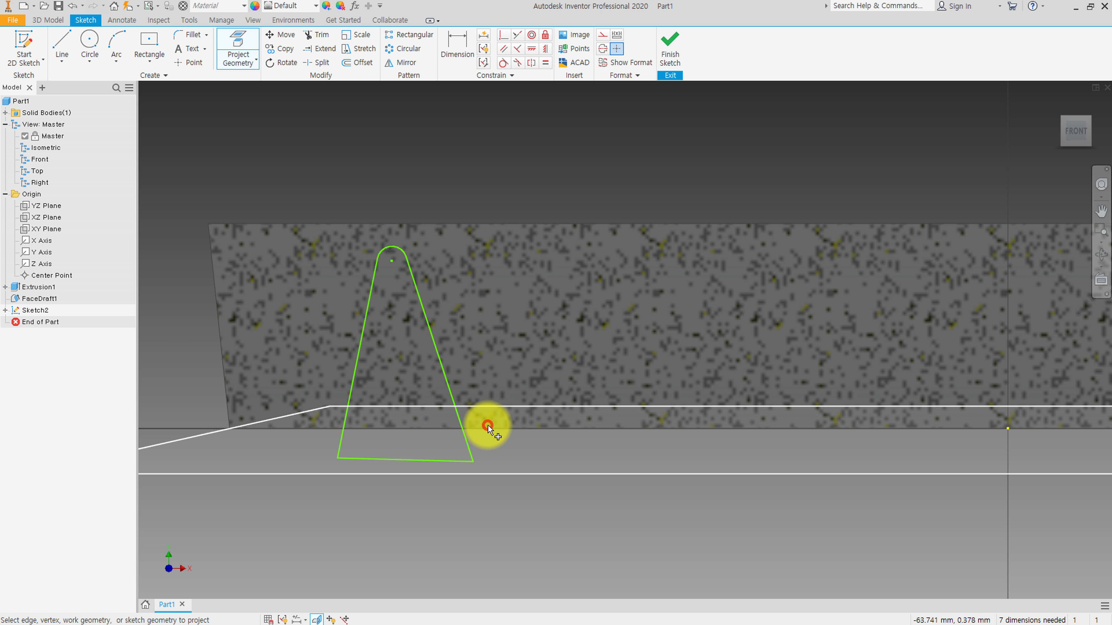
click(487, 424)
key(Escape)
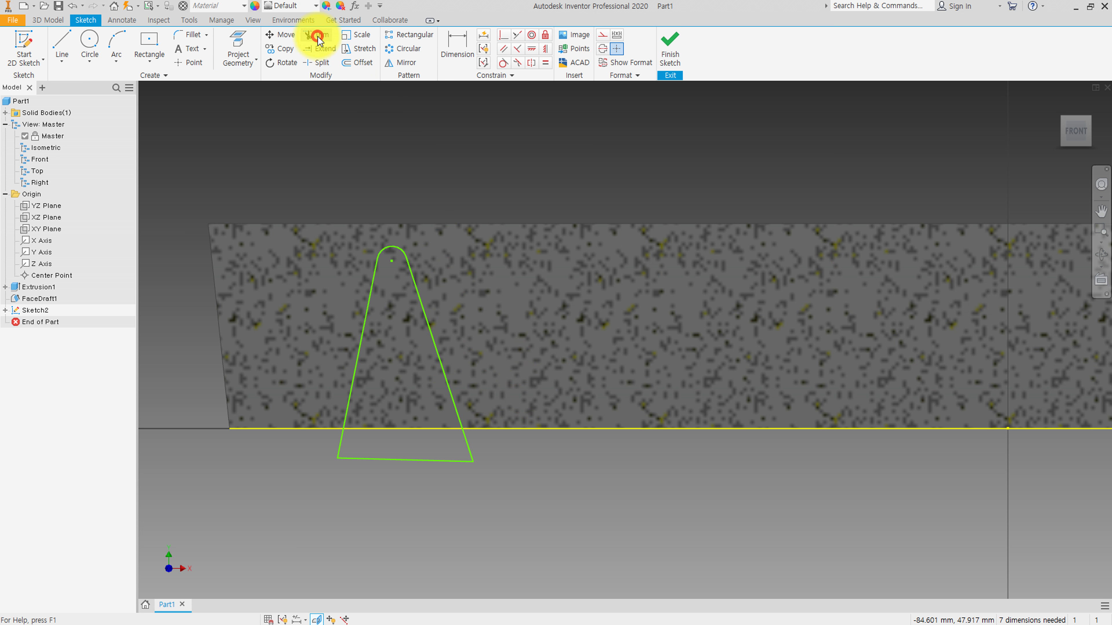
- Trim the slot lines that extend below the projected bottom edge
click(318, 40)
click(340, 443)
click(420, 460)
click(468, 447)
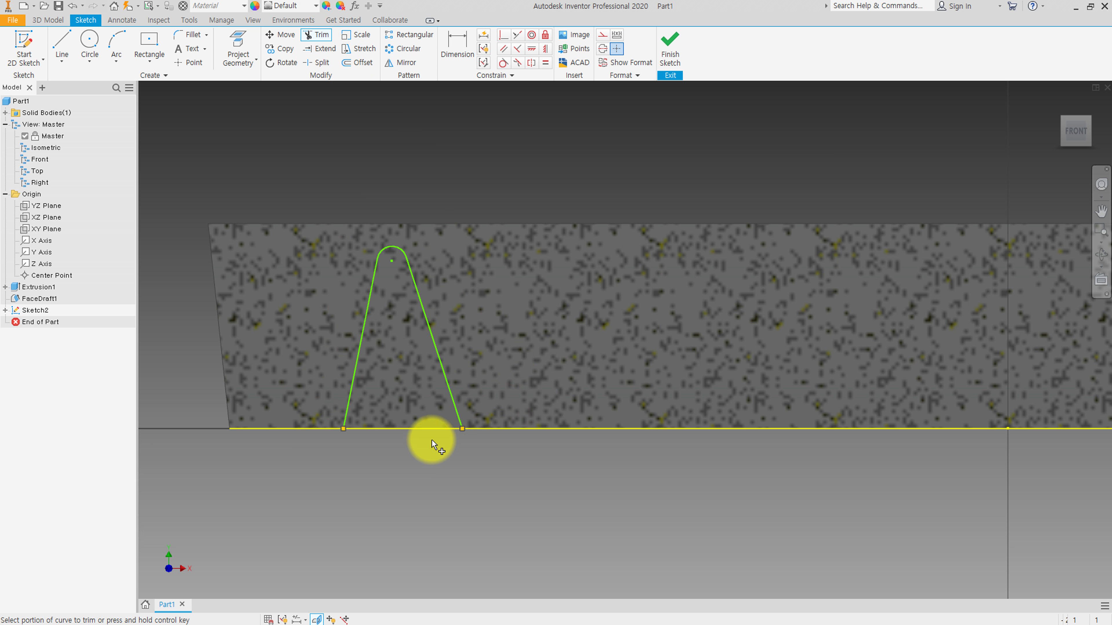
scroll(431, 438, up, 3)
scroll(432, 435, down, 2)
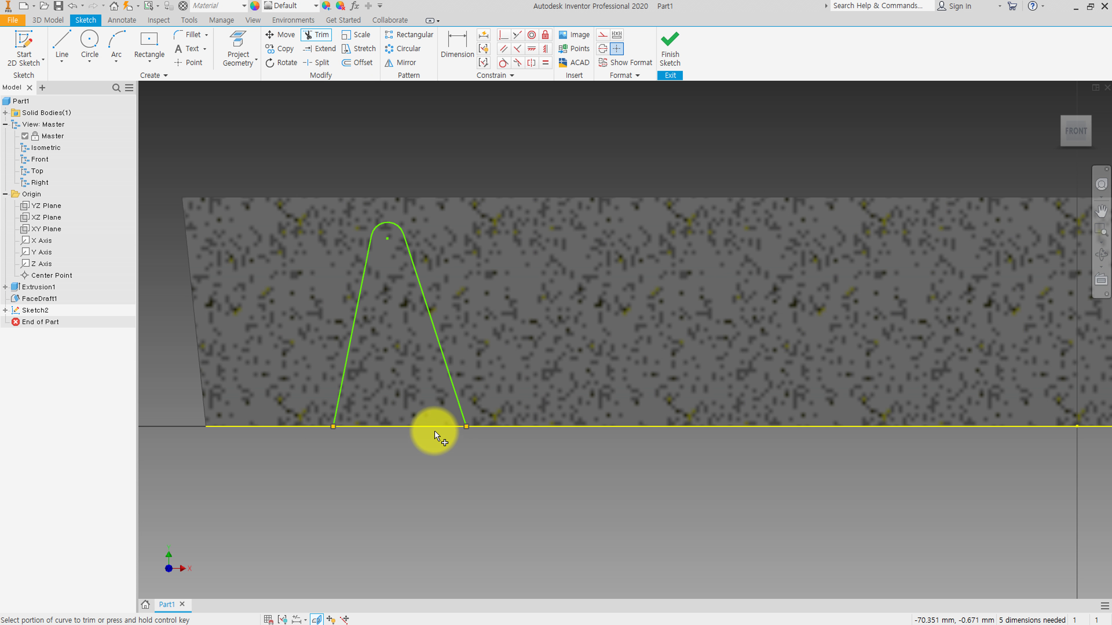
click(460, 44)
scroll(385, 200, down, 2)
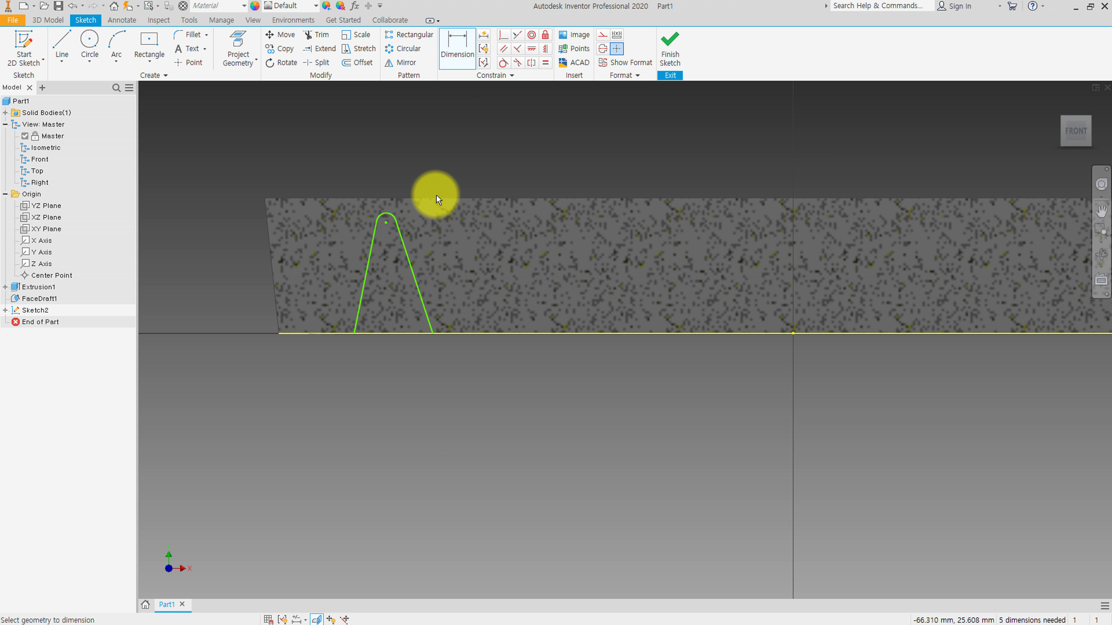
shift+middle_drag(442, 199, 447, 155)
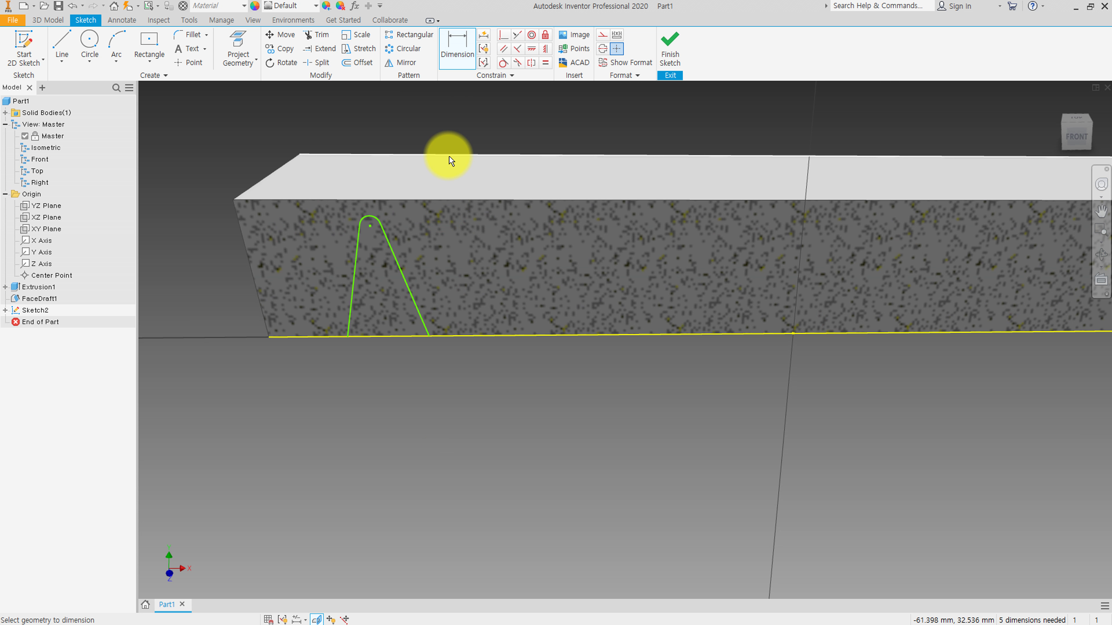
- Place the arc centre 4 mm below the top edge and set the arc radius to 1
click(379, 223)
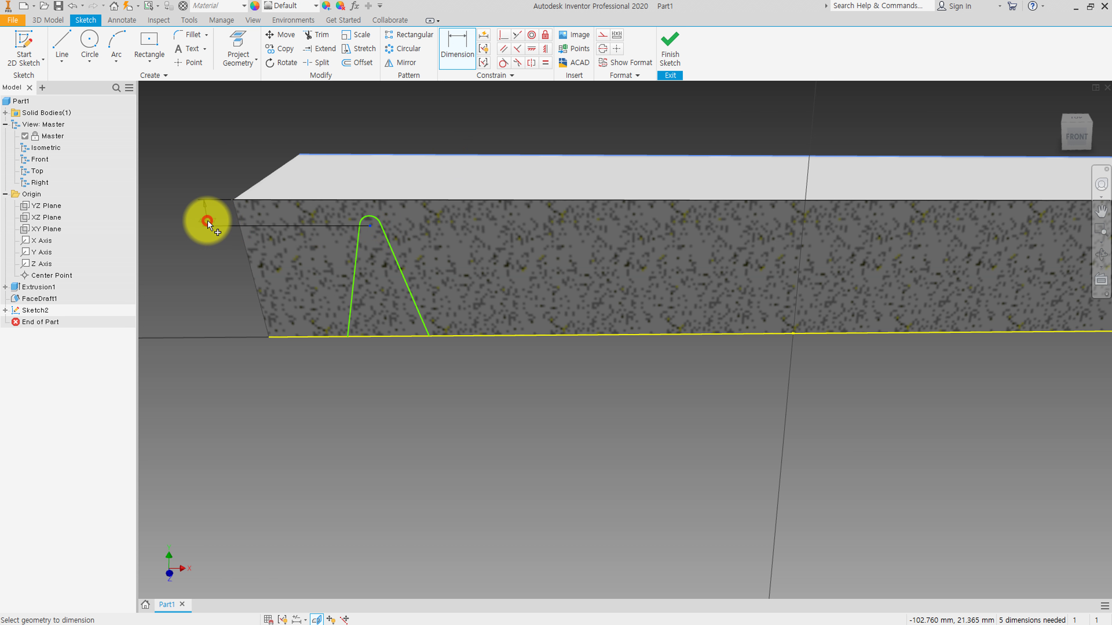
click(208, 219)
text(4)
key(Return)
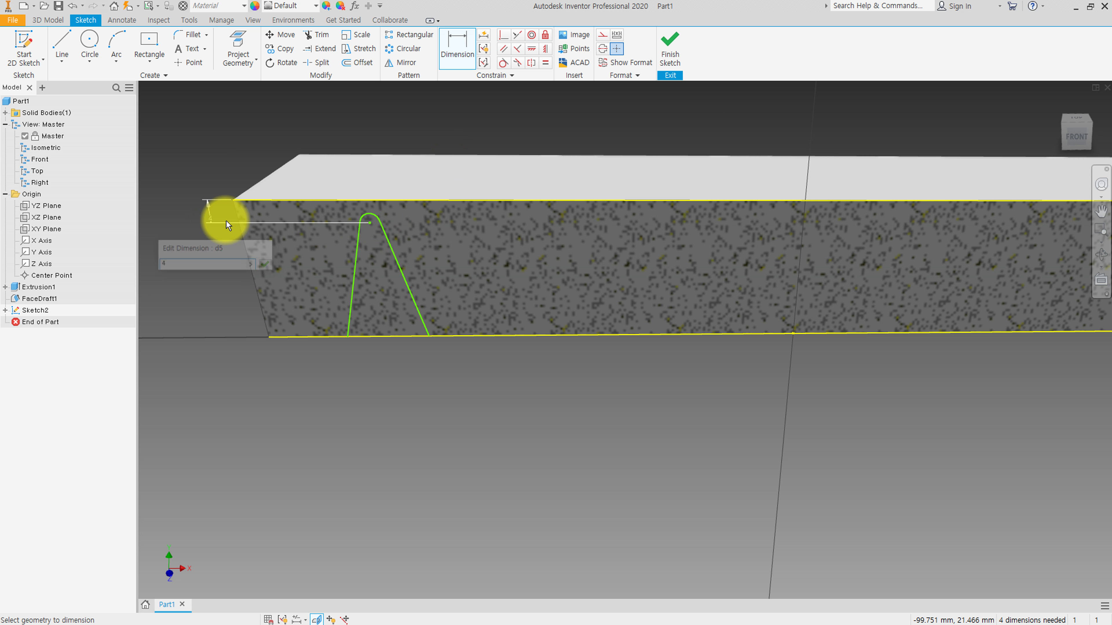
key(F5)
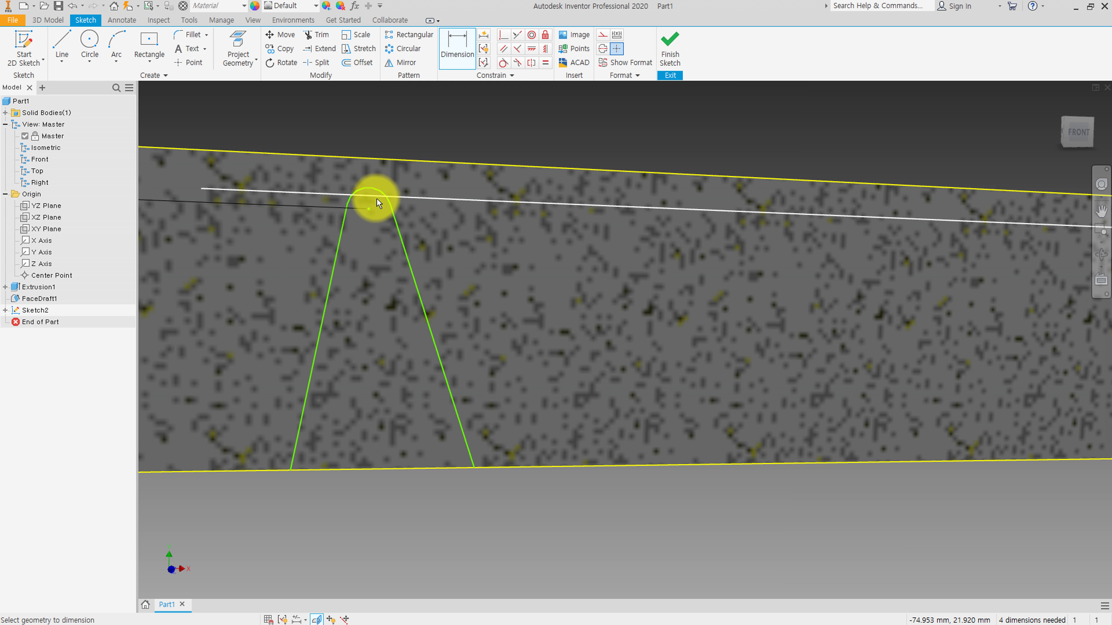
click(457, 238)
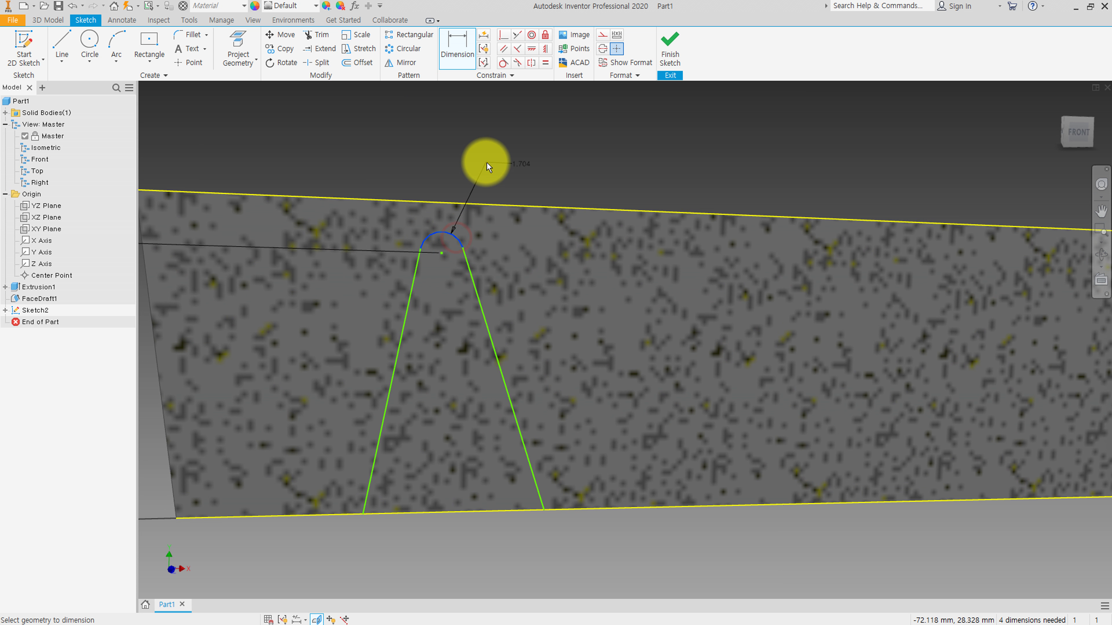
click(487, 161)
text(1)
key(Return)
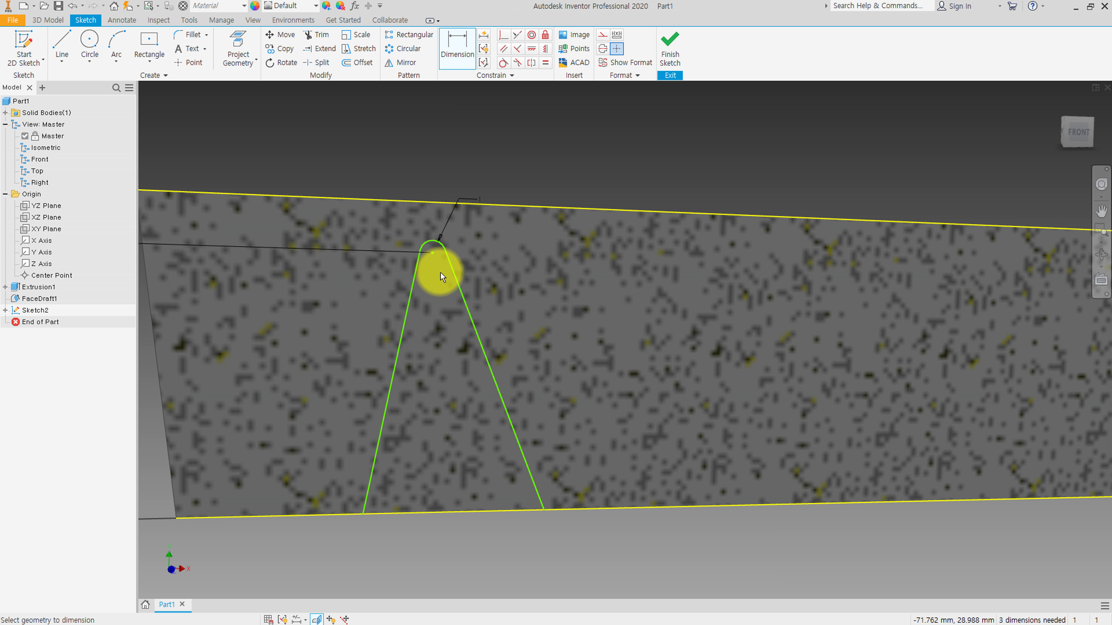
scroll(441, 272, up, 3)
- Dimension the right side at 93° to the bottom edge
click(504, 400)
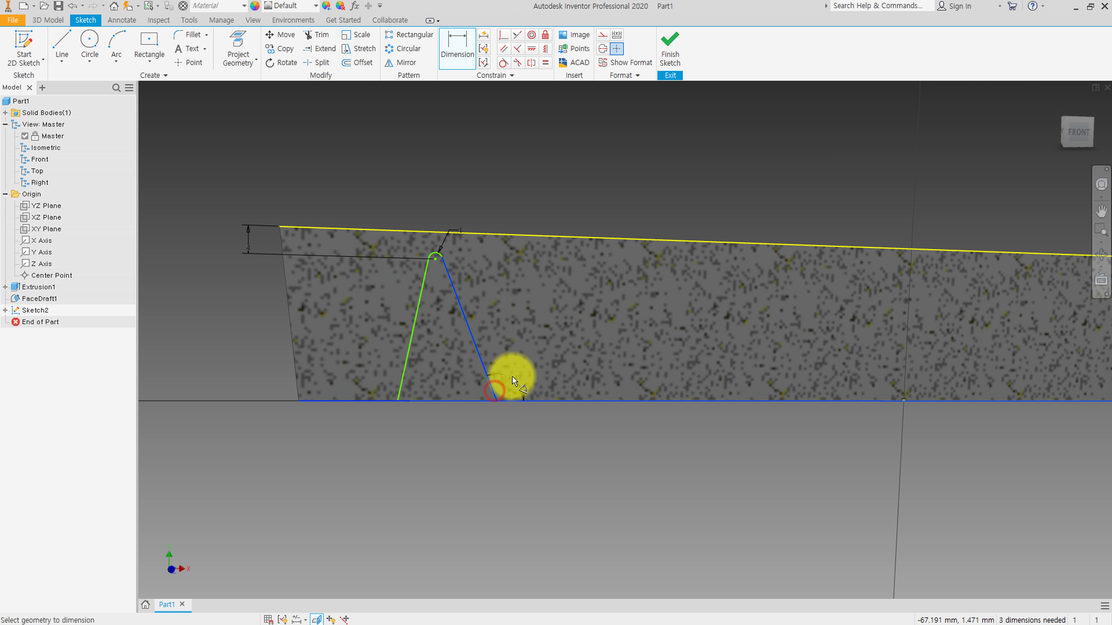
click(516, 360)
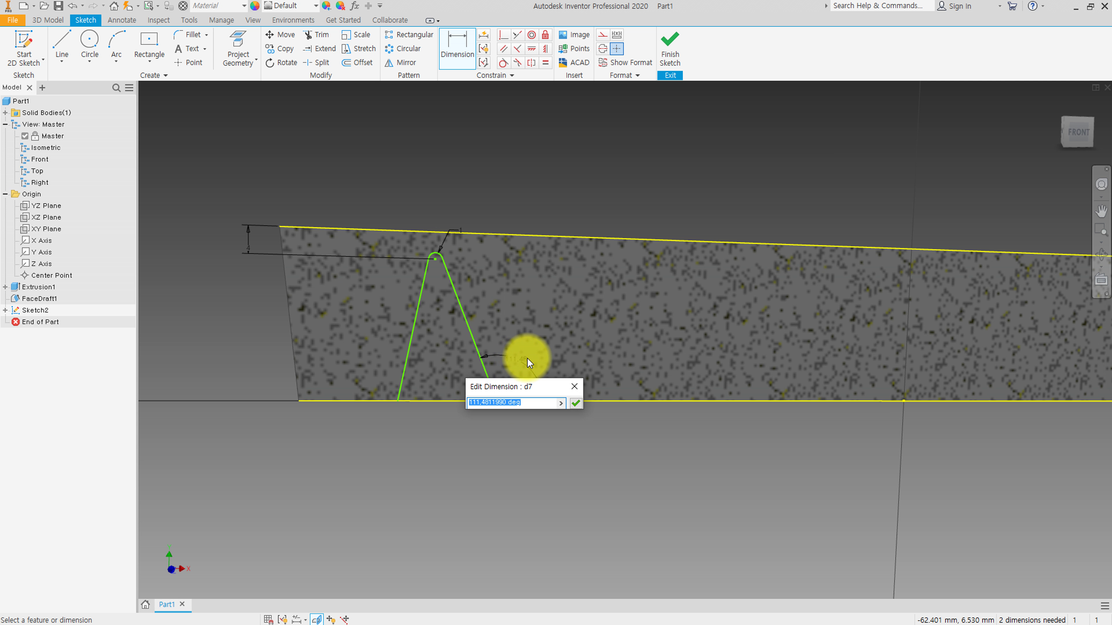
text(9)
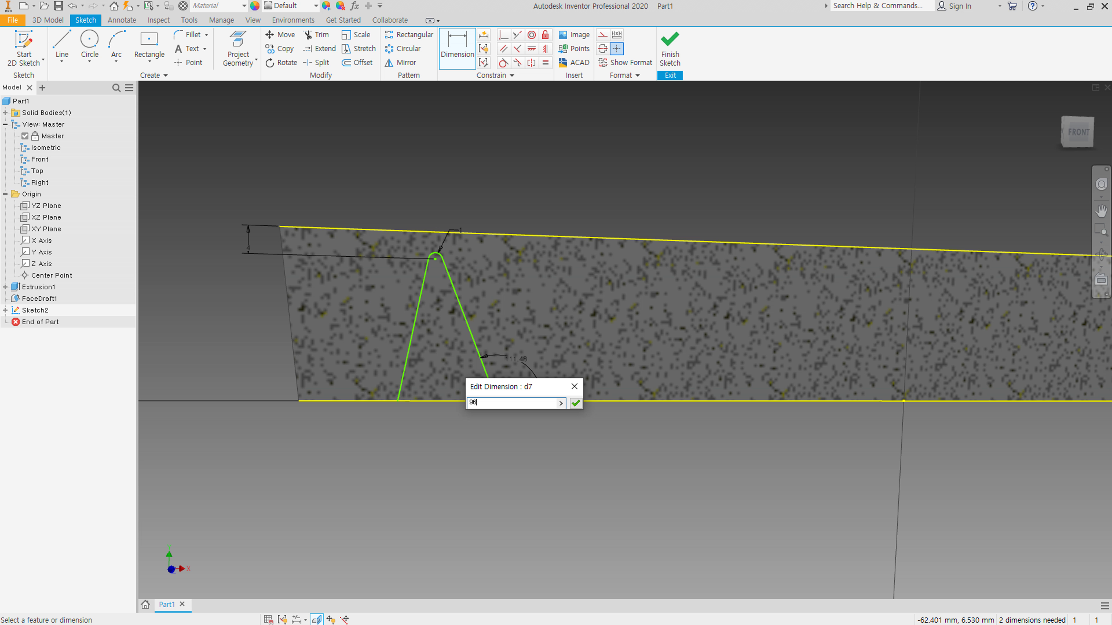
text(3)
key(Return)
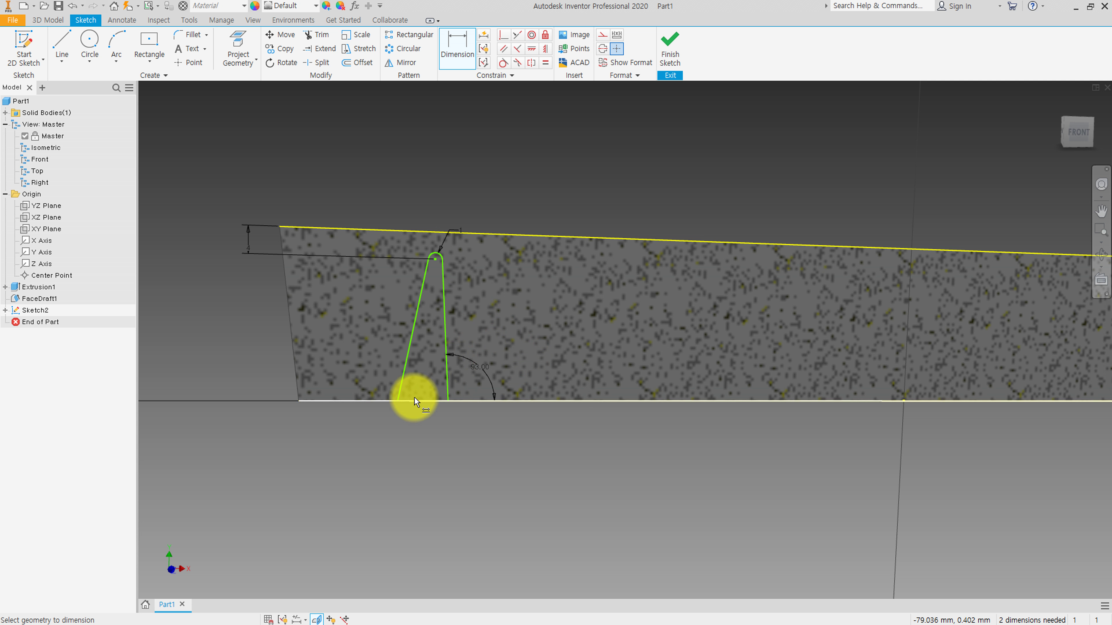
- Dimension the left side at 96° to the bottom edge
click(383, 403)
click(400, 386)
click(389, 378)
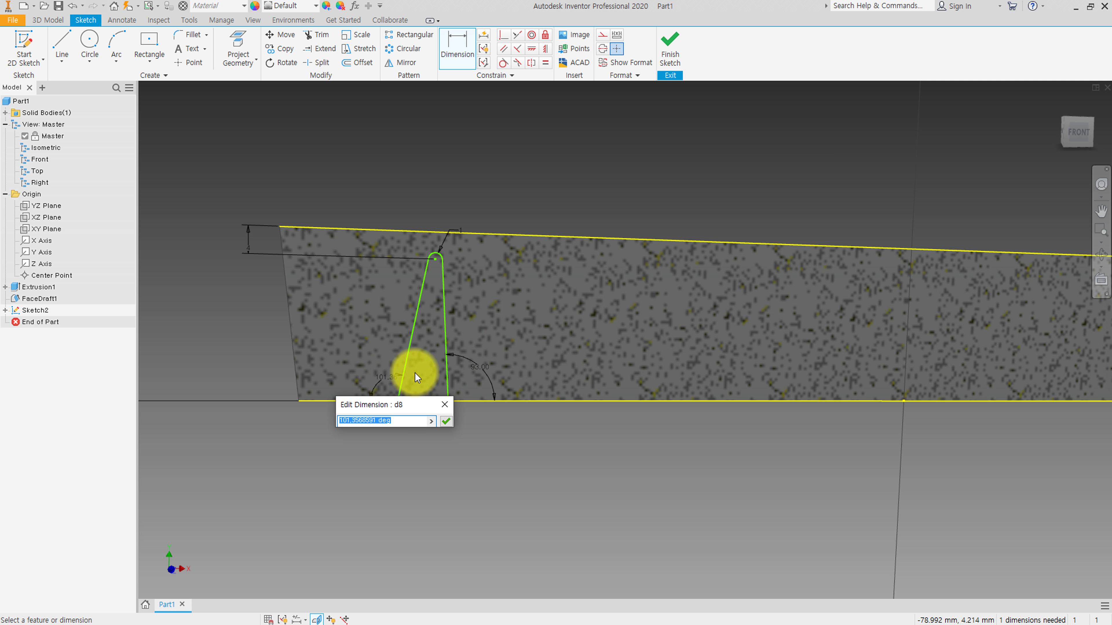
text(96)
key(Return)
scroll(414, 372, up, 3)
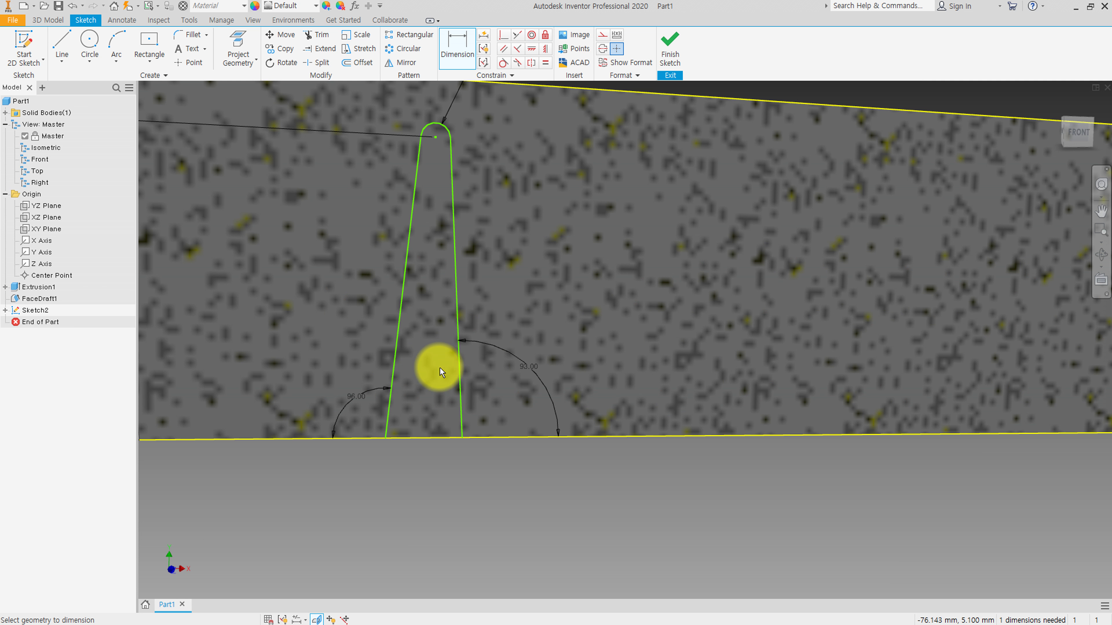
scroll(439, 366, down, 2)
scroll(428, 366, up, 2)
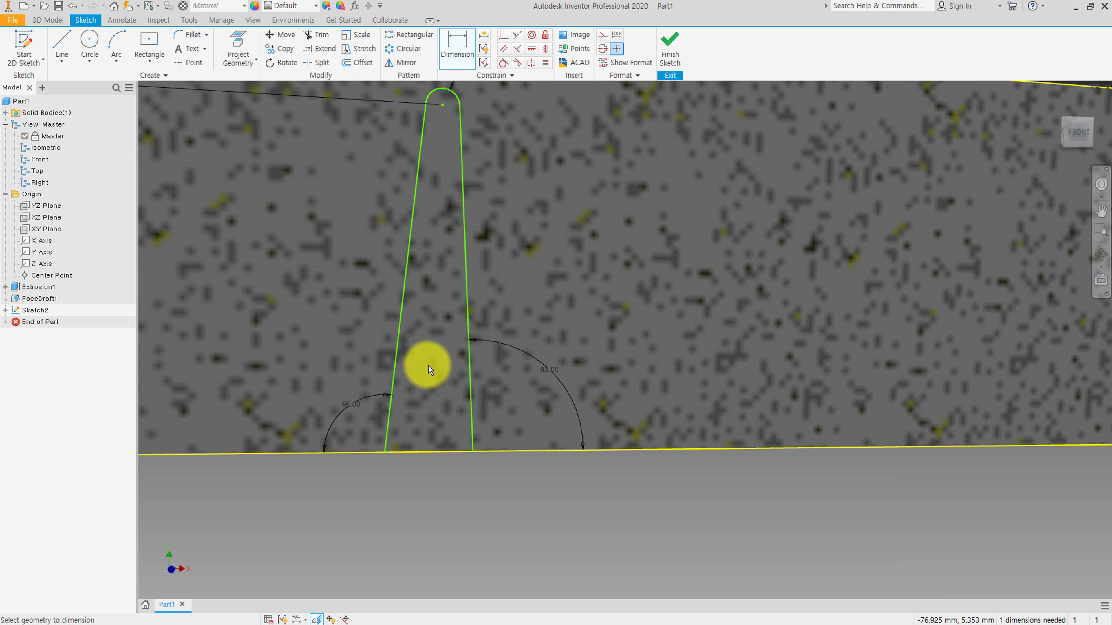
scroll(431, 364, down, 2)
middle_drag(387, 347, 353, 370)
scroll(352, 372, up, 1)
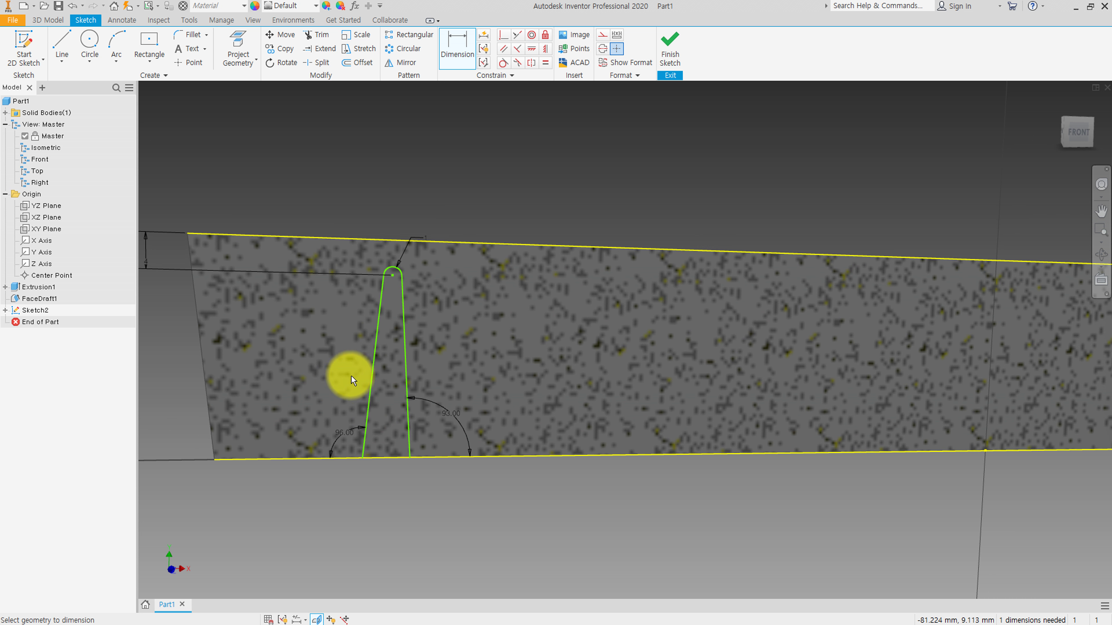
scroll(339, 360, down, 2)
scroll(339, 359, up, 2)
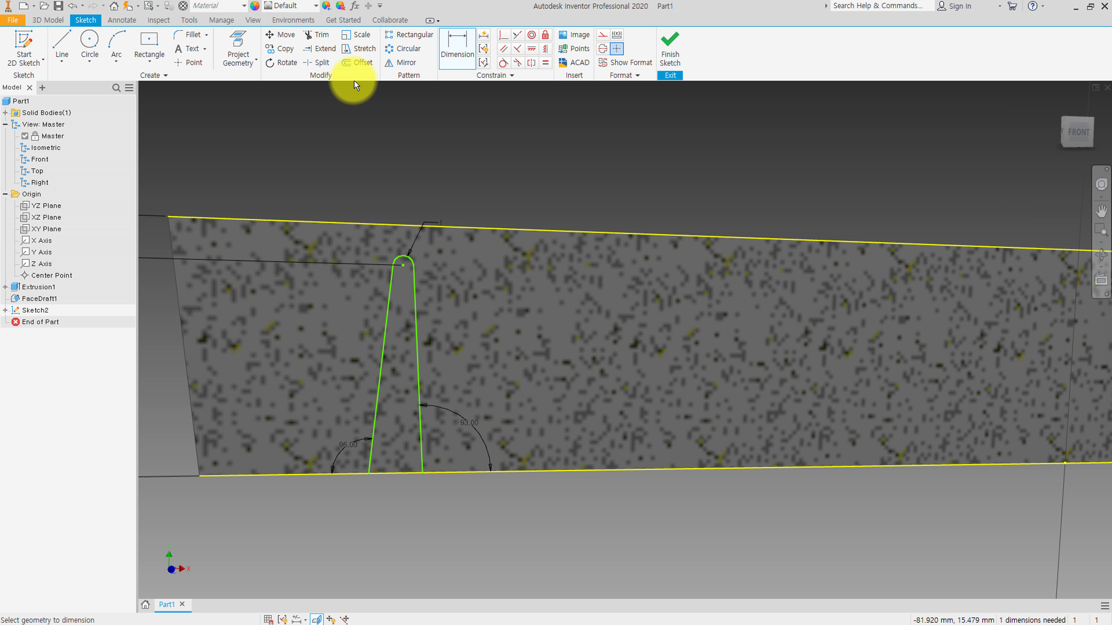
- Locate the arc centre 28 mm from the block's left corner and change the 96° angle to 93°
click(168, 217)
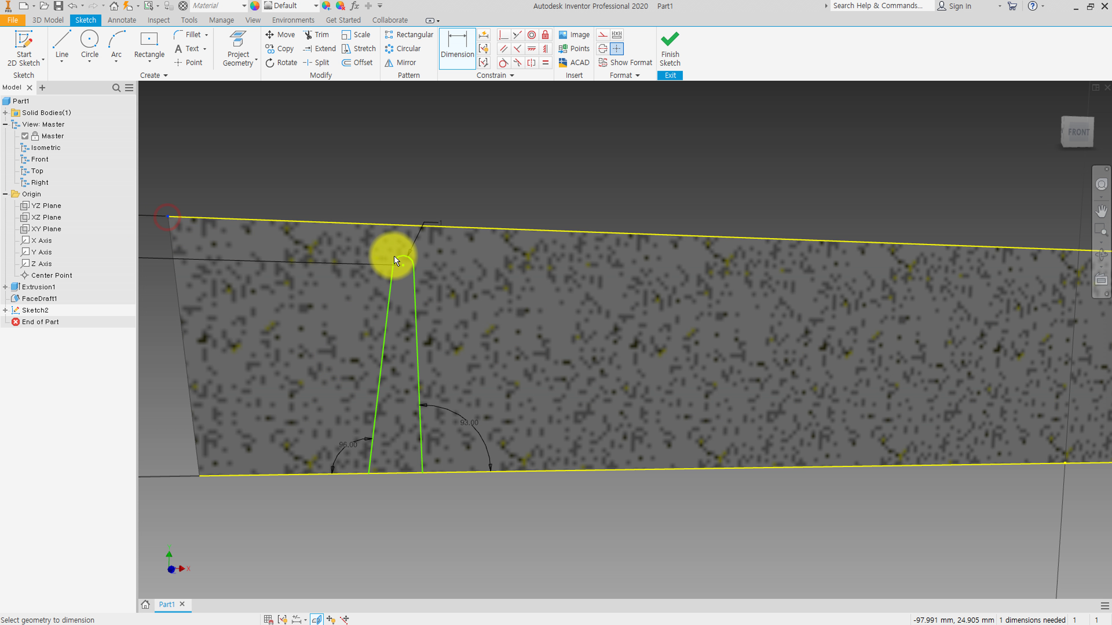
click(404, 264)
click(353, 160)
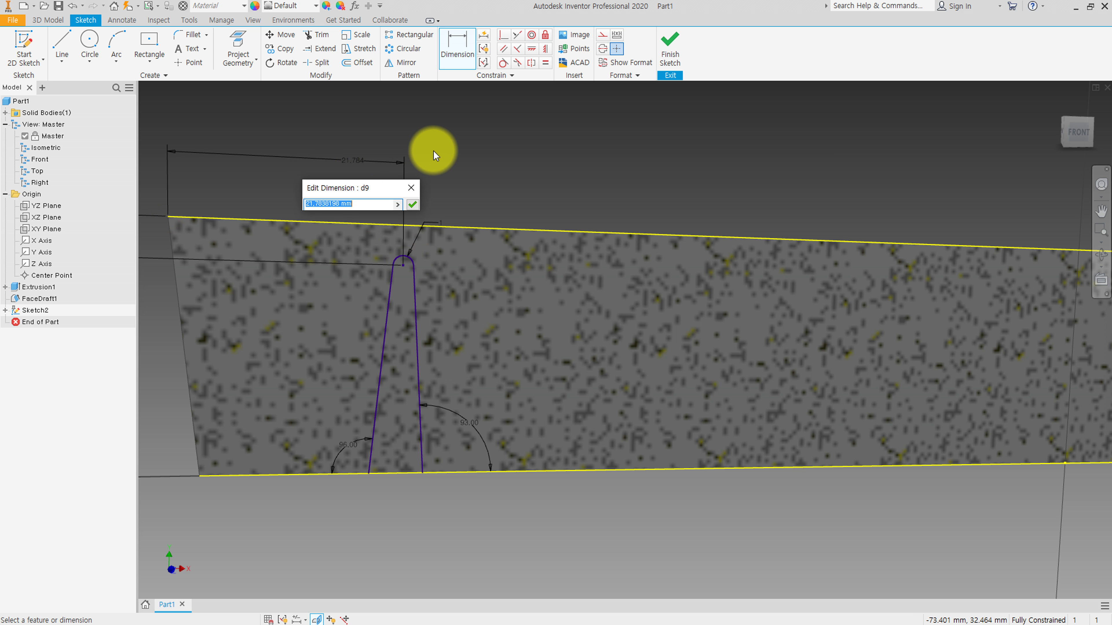
text(28)
key(Return)
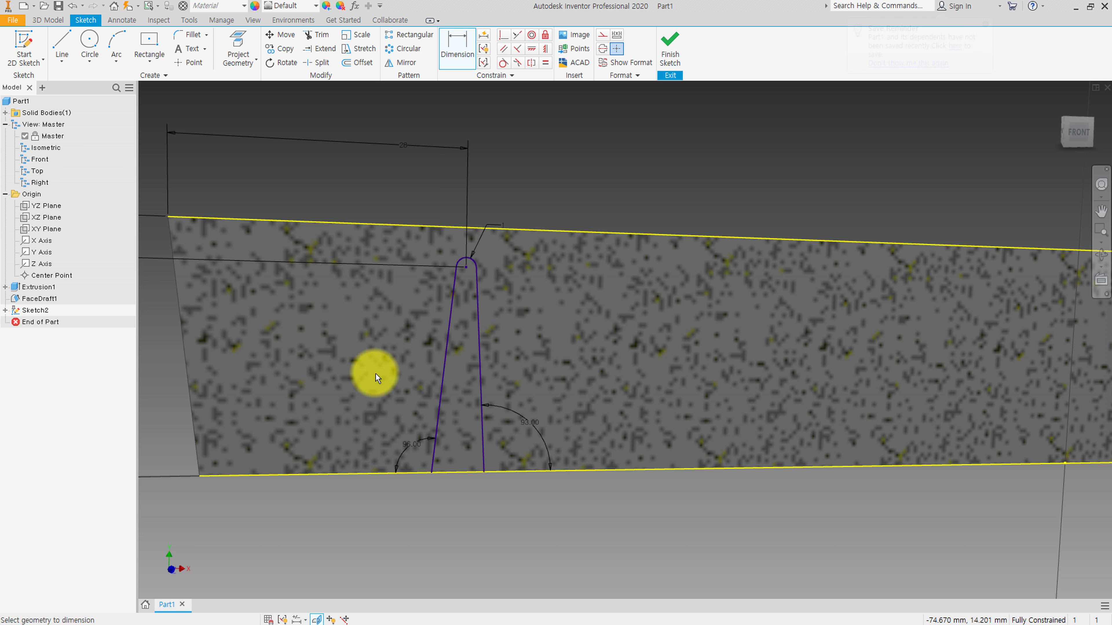
double_click(413, 444)
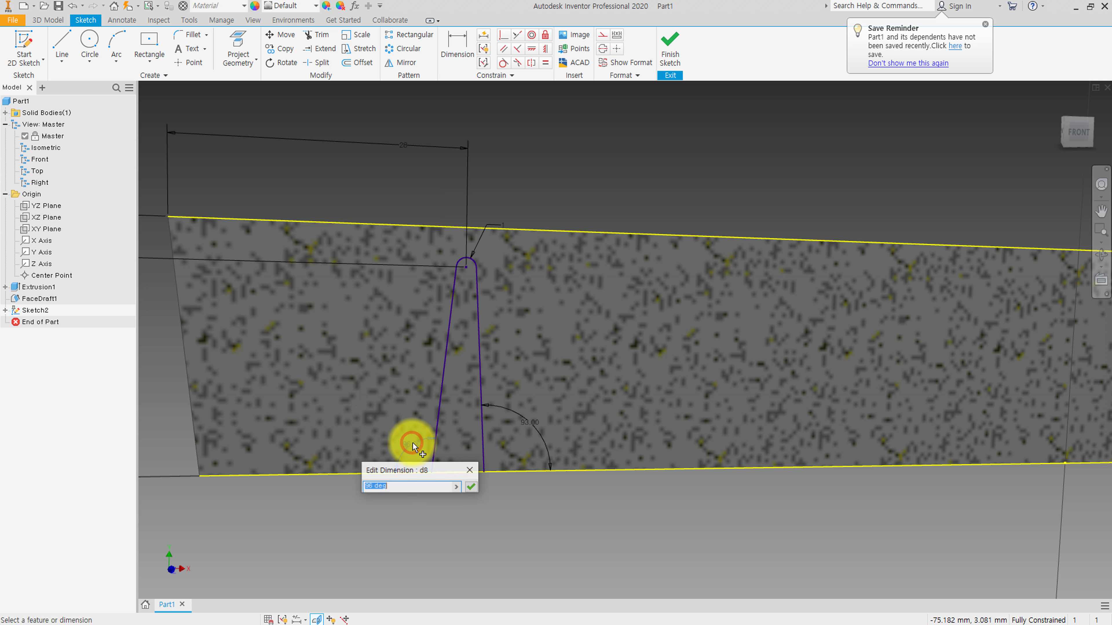
text(93)
key(Return)
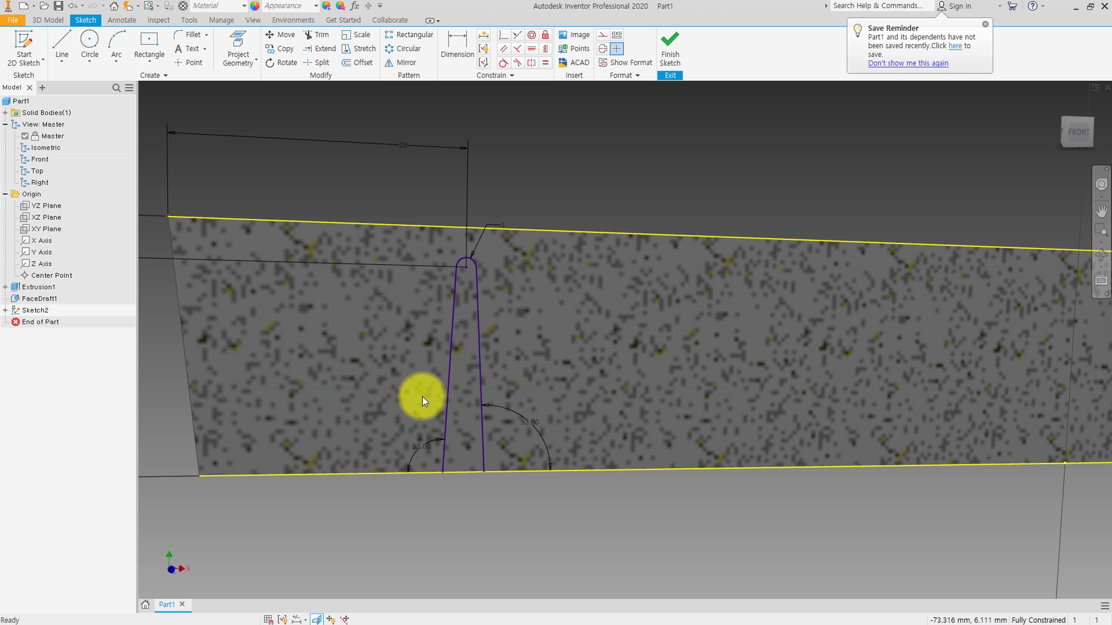
middle_drag(471, 405, 451, 407)
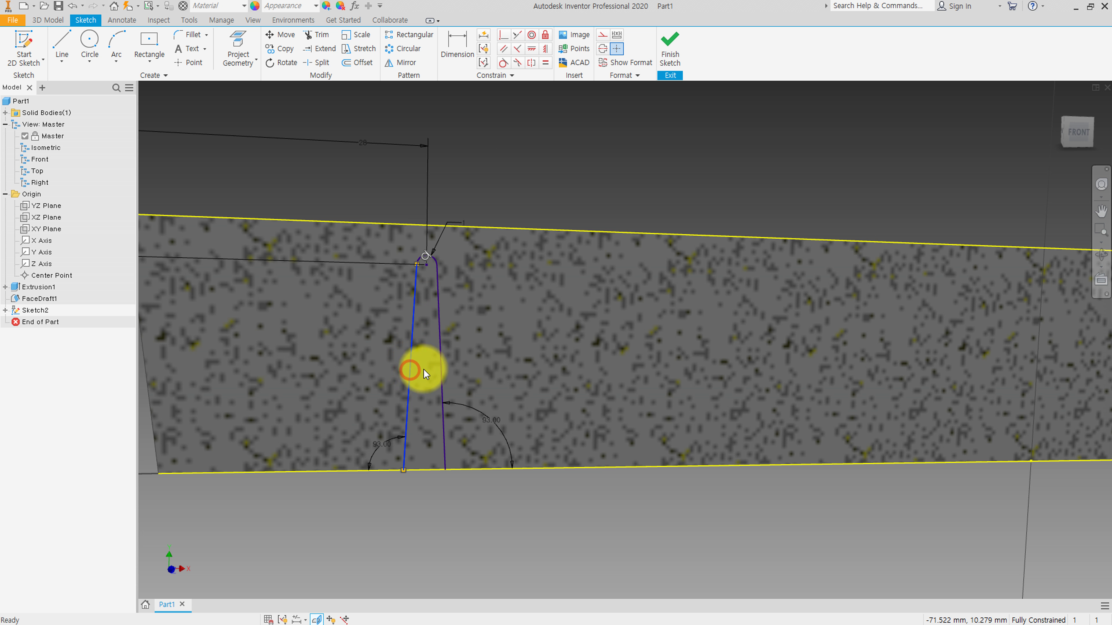
- Add a 6 mm driven width dimension across the slot's base
click(459, 53)
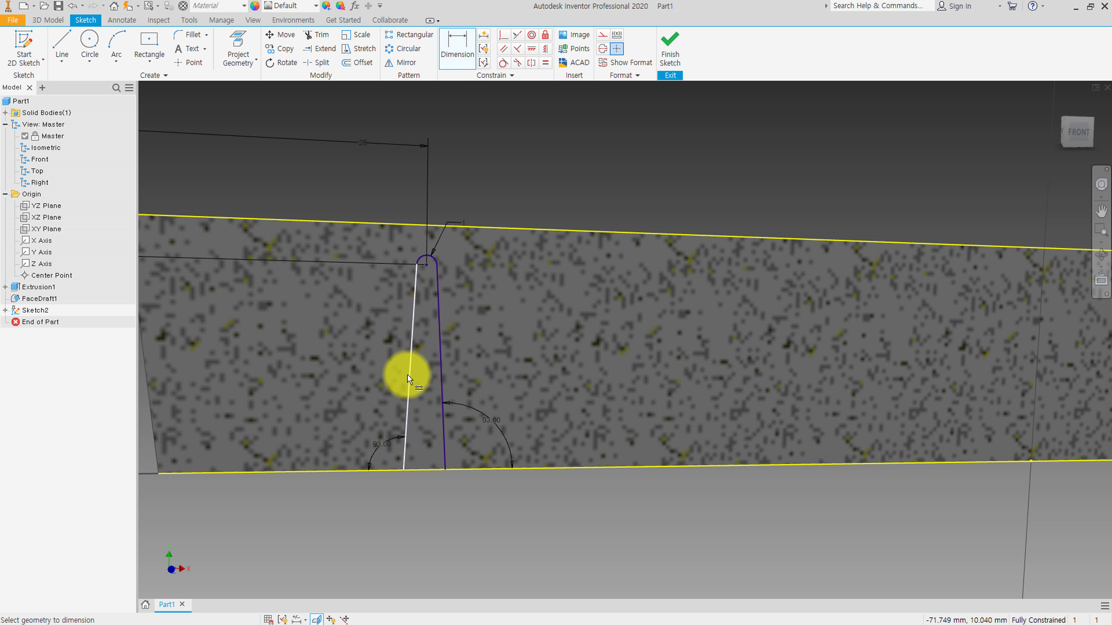
click(437, 377)
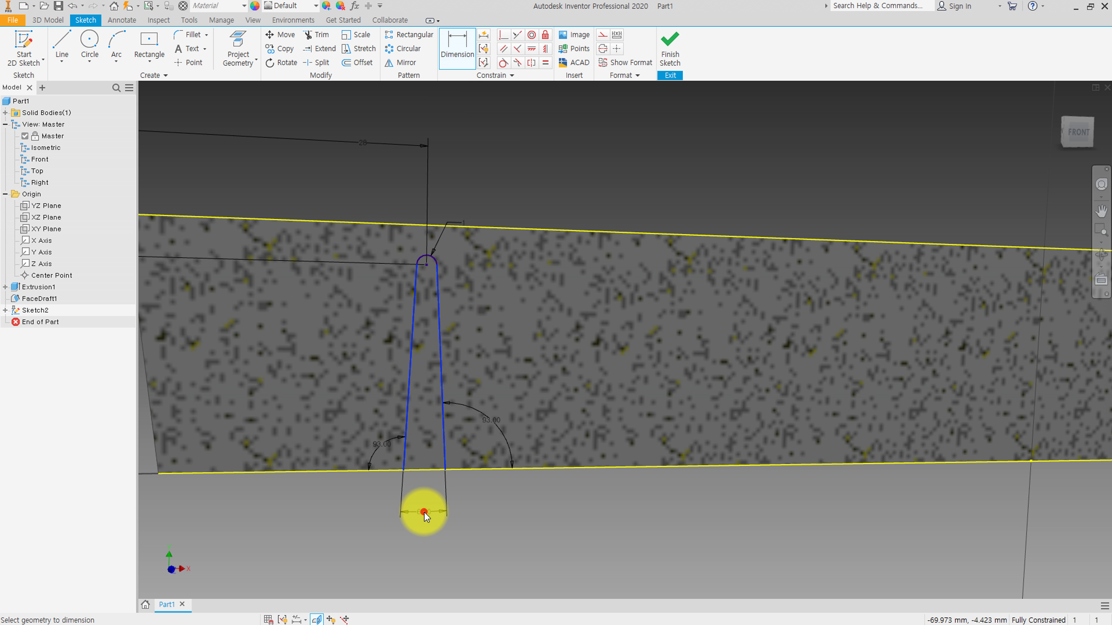
click(423, 513)
key(Escape)
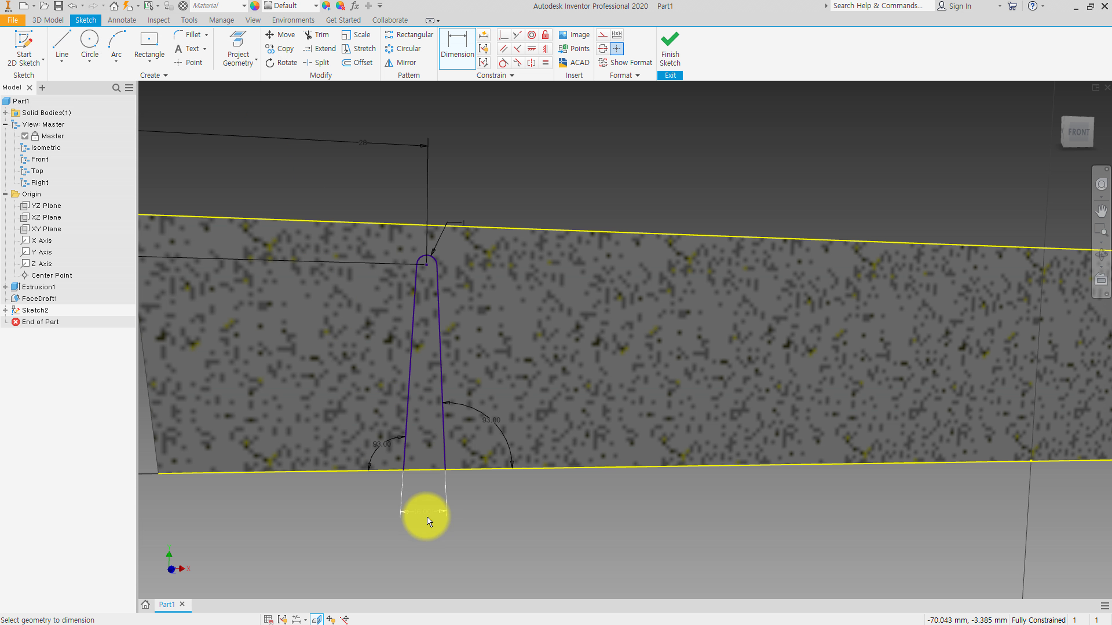
scroll(467, 478, down, 3)
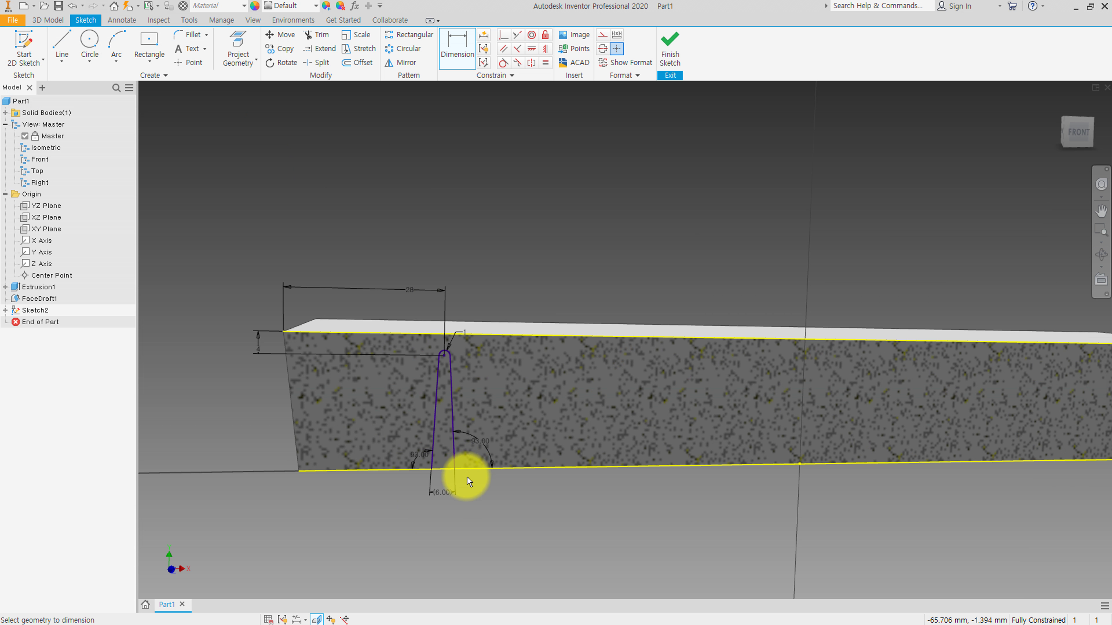
click(409, 456)
middle_drag(437, 444, 368, 420)
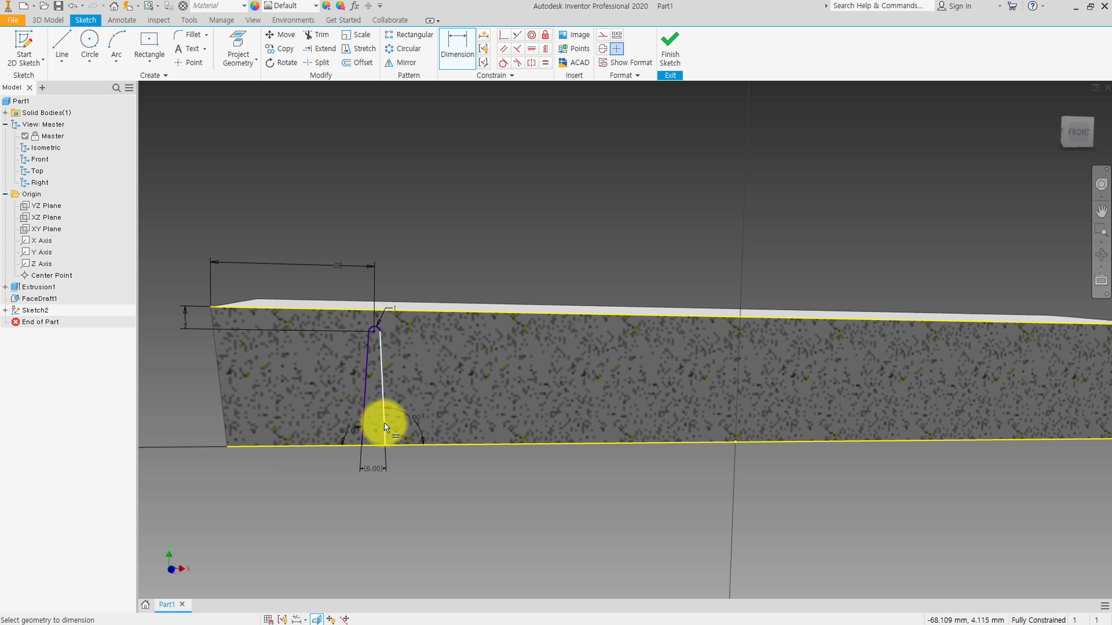
scroll(384, 422, down, 3)
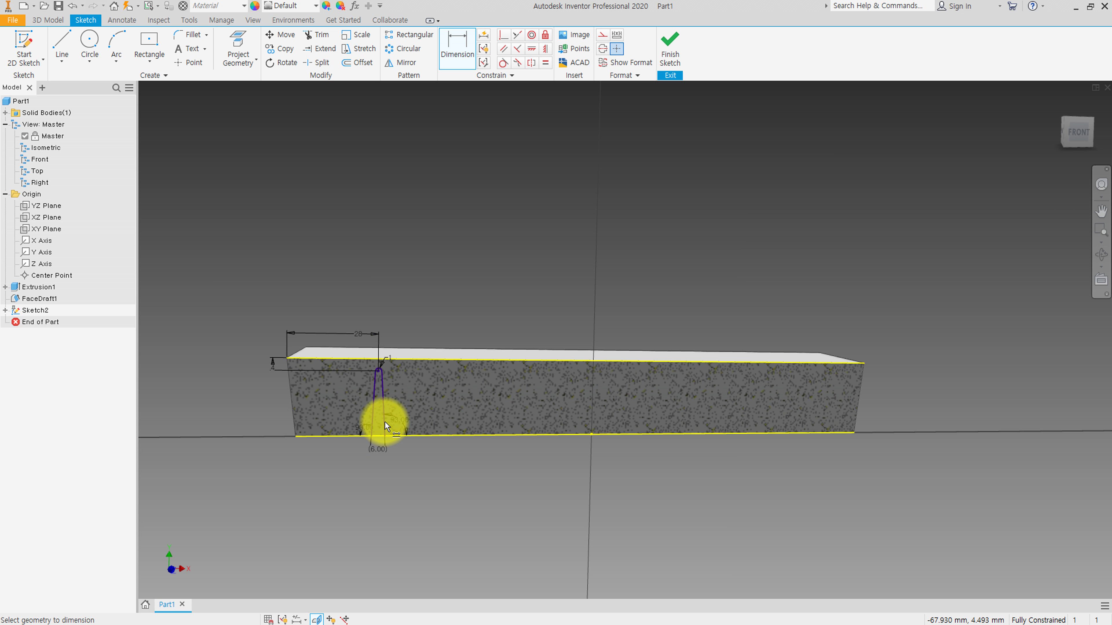
- Finish the sketch and cut the slot symmetrically through the entire block
click(669, 47)
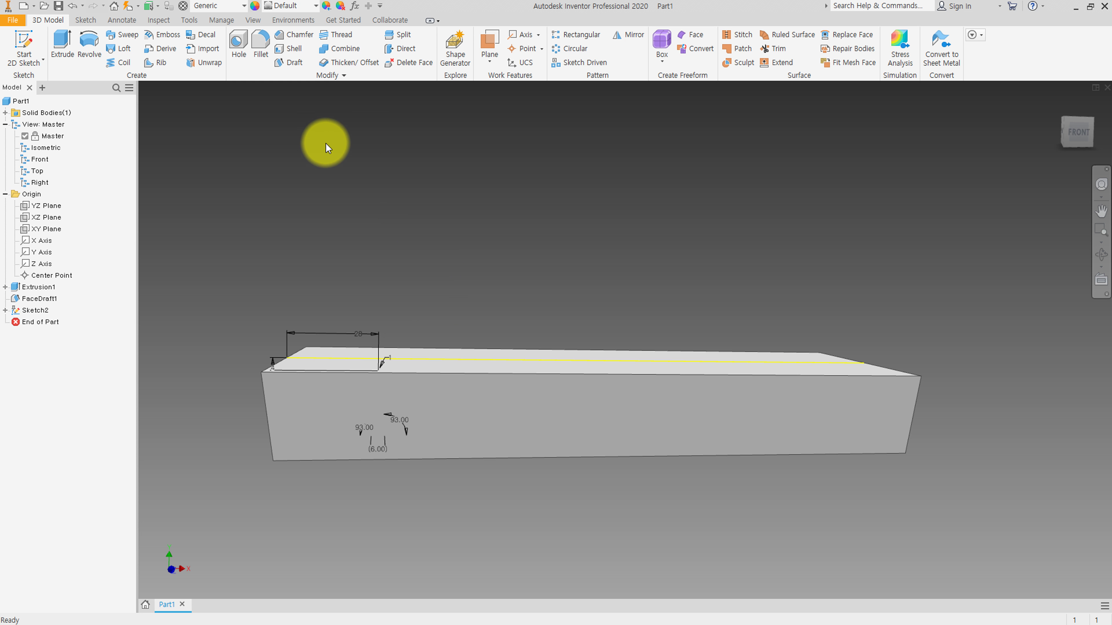
click(65, 48)
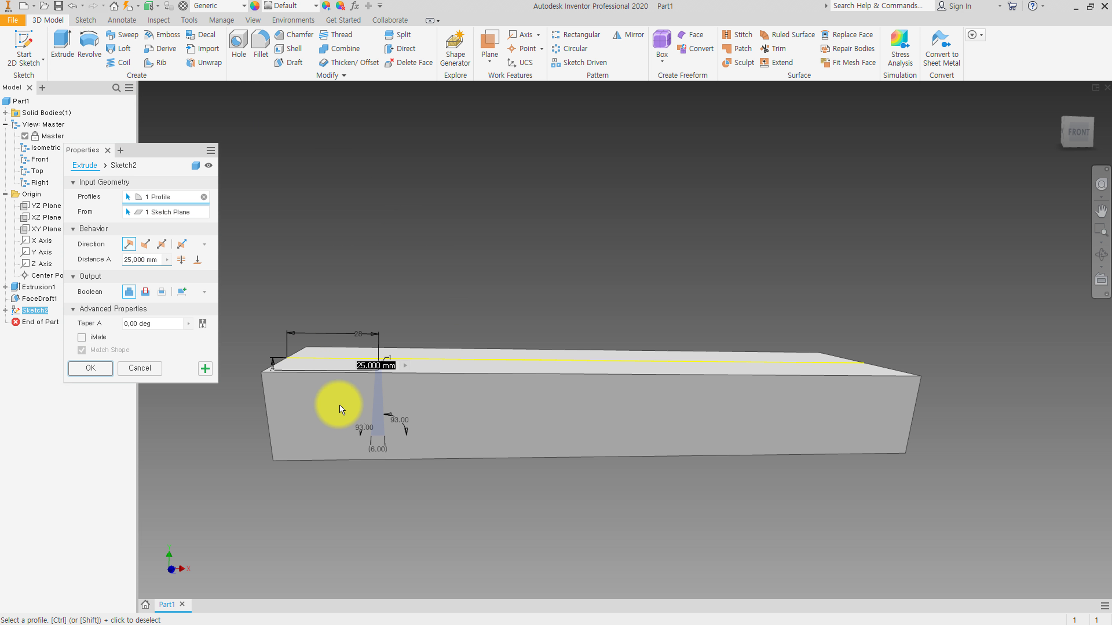
click(158, 248)
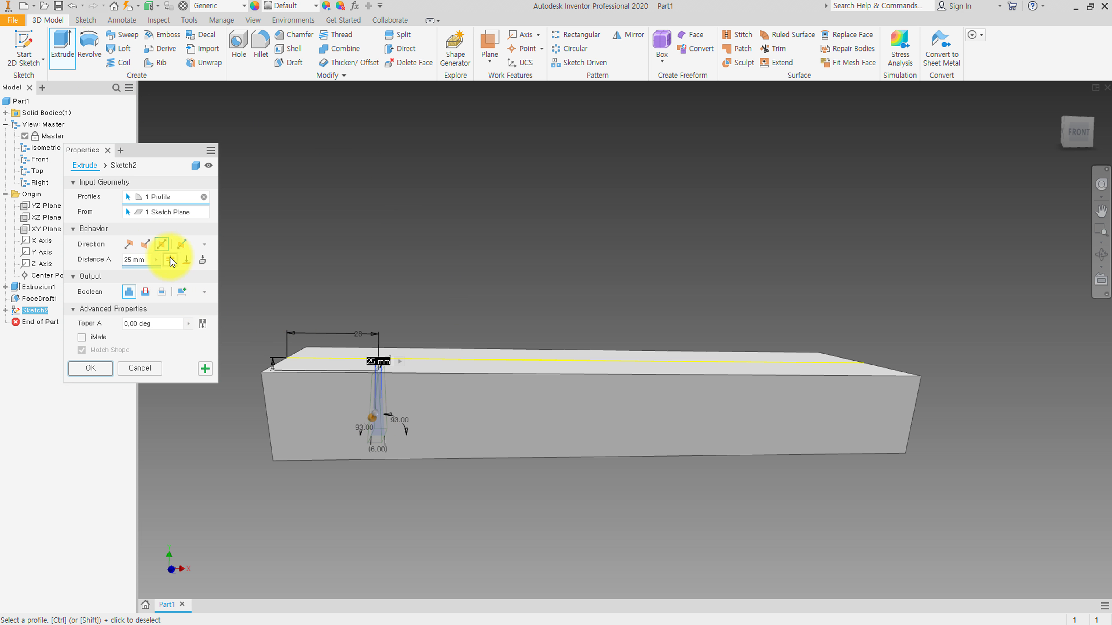
click(171, 263)
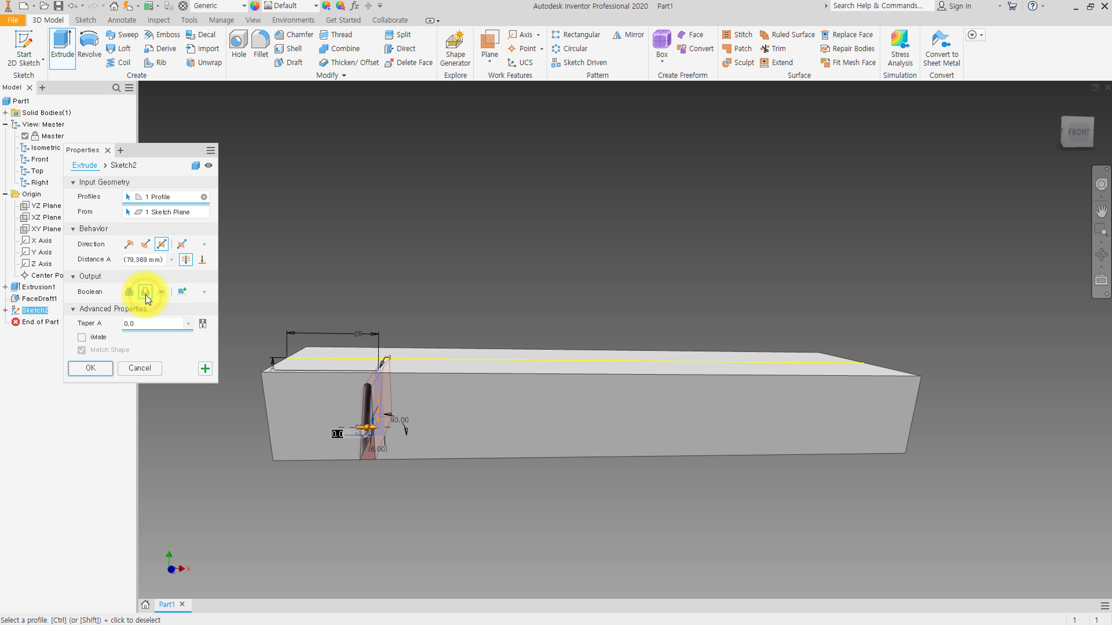
click(96, 370)
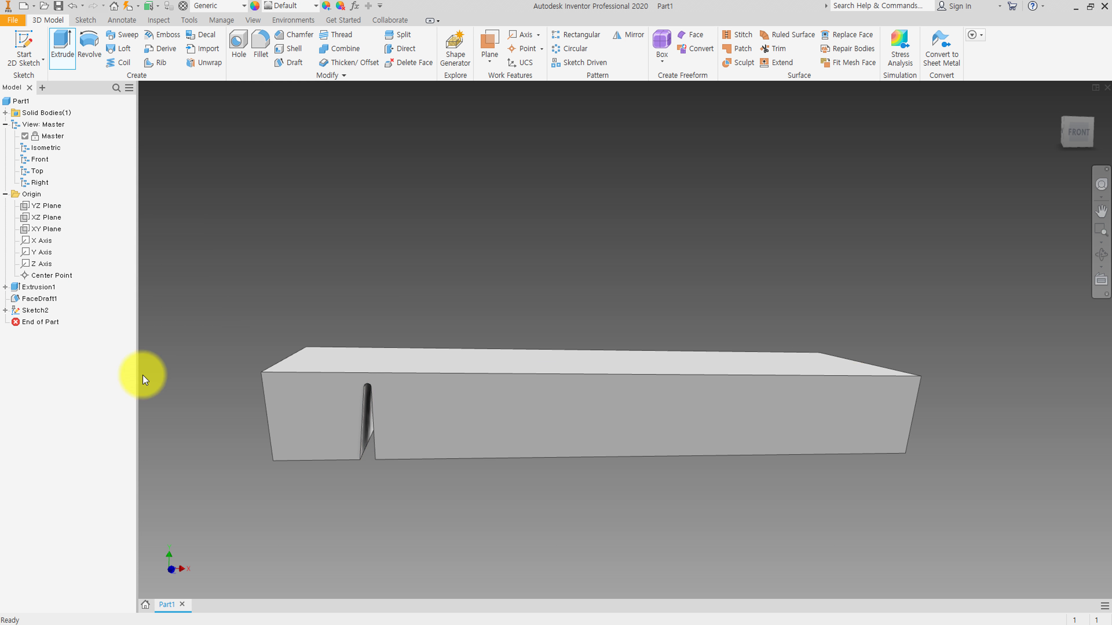
mouse_move(354, 361)
shift+middle_down()
mouse_move(372, 323)
mouse_move(355, 340)
mouse_move(330, 327)
mouse_move(408, 352)
mouse_move(350, 359)
shift+middle_up()
- Review the slot cut's settings and select Extrusion2 in the browser
double_click(51, 310)
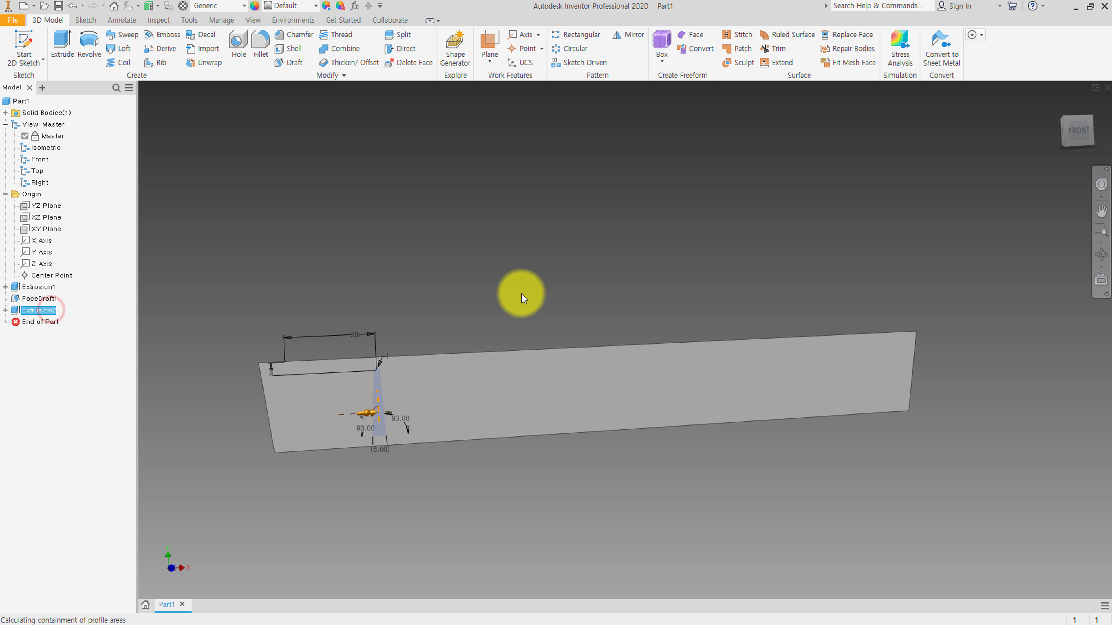
key(Escape)
click(44, 311)
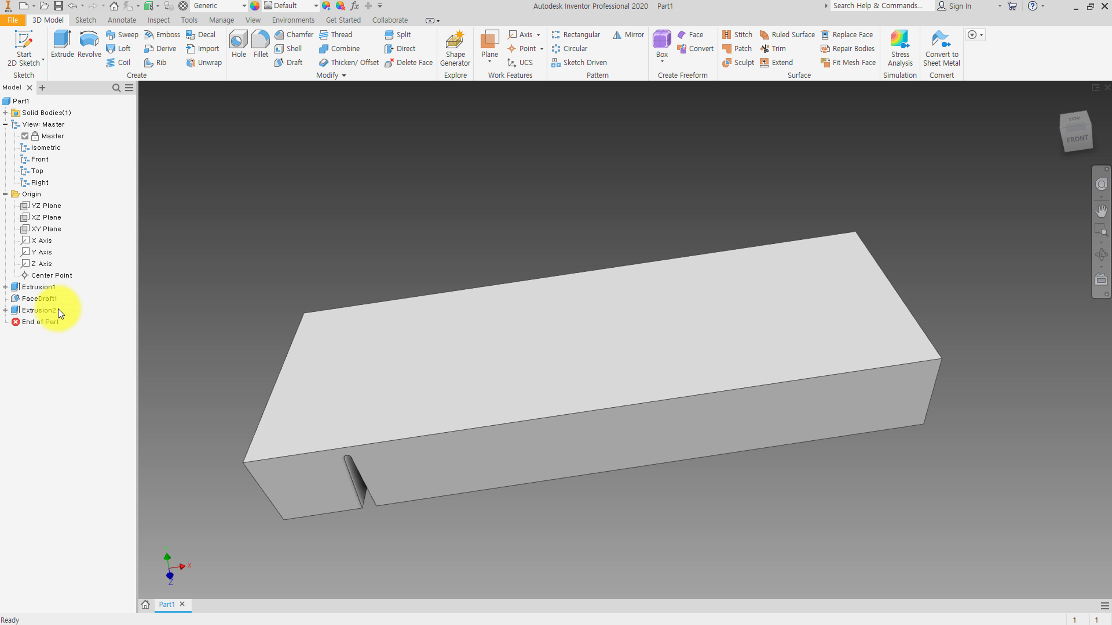
mouse_move(386, 251)
shift+middle_down()
mouse_move(390, 227)
mouse_move(372, 240)
shift+middle_up()
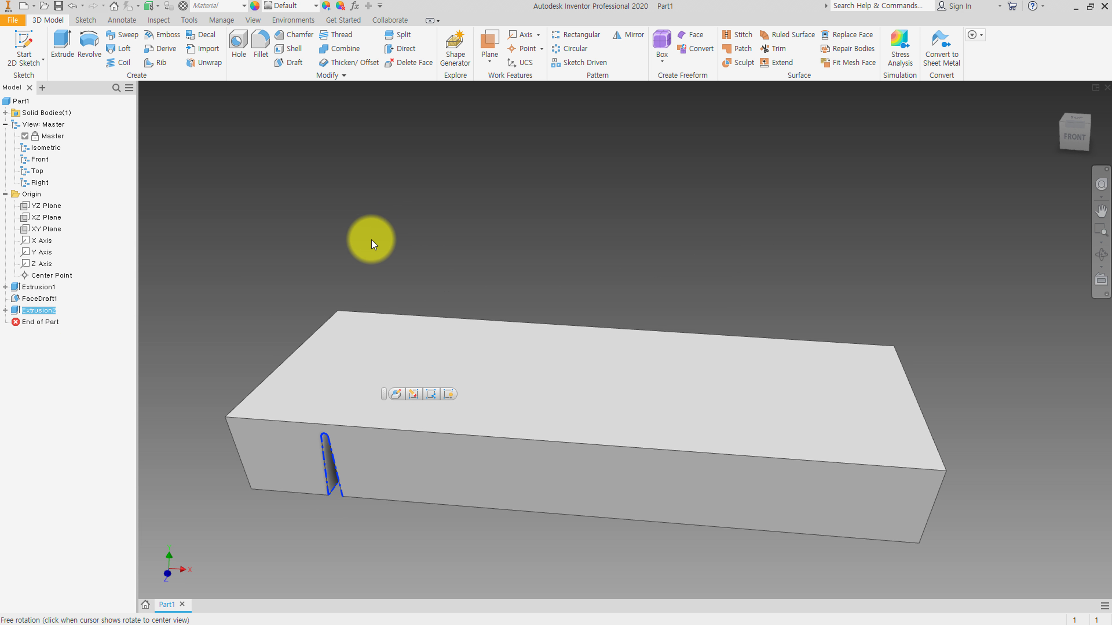
- Pattern the slot 6 times along the block's top edge, 28 mm apart
click(576, 36)
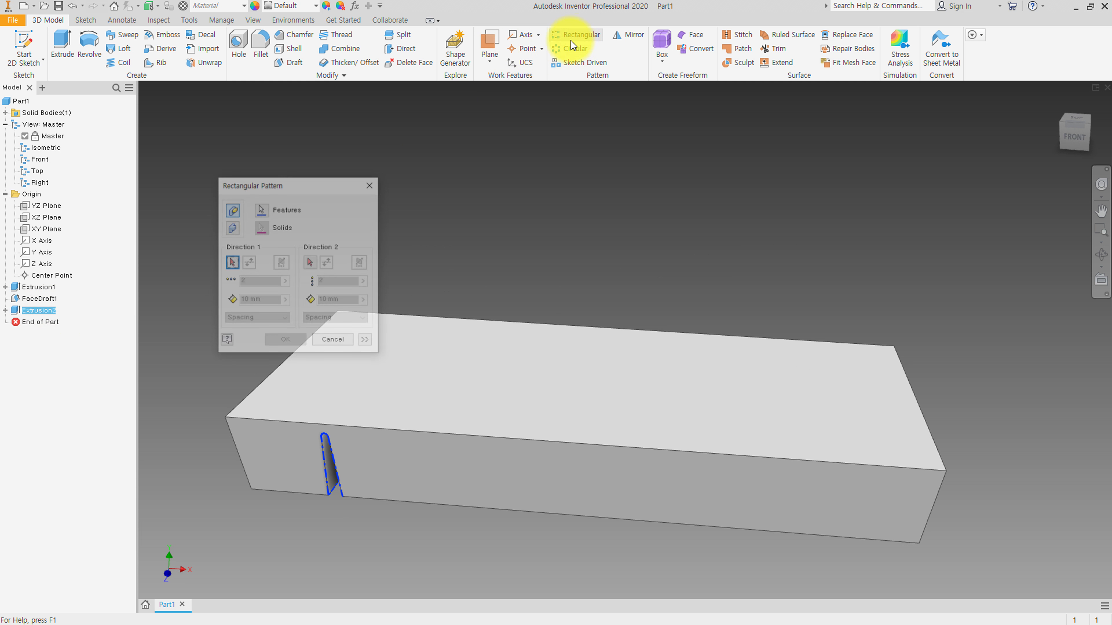
click(454, 434)
click(260, 282)
text(6)
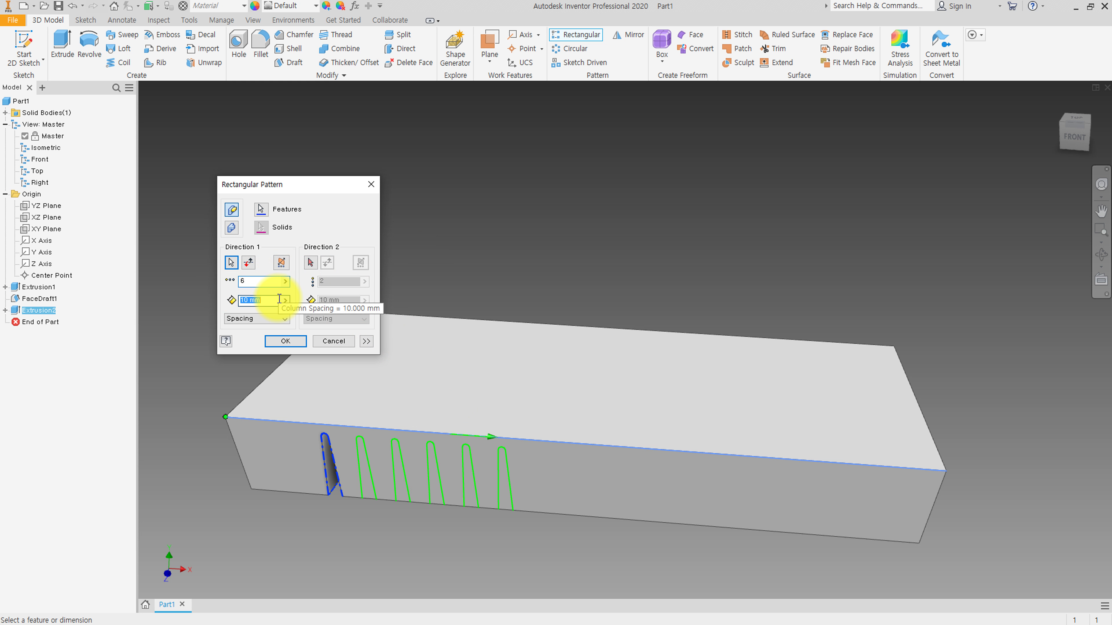
text(28)
click(286, 341)
mouse_move(323, 350)
shift+middle_down()
mouse_move(444, 339)
mouse_move(444, 293)
mouse_move(457, 326)
mouse_move(440, 334)
mouse_move(466, 331)
mouse_move(397, 336)
shift+middle_up()
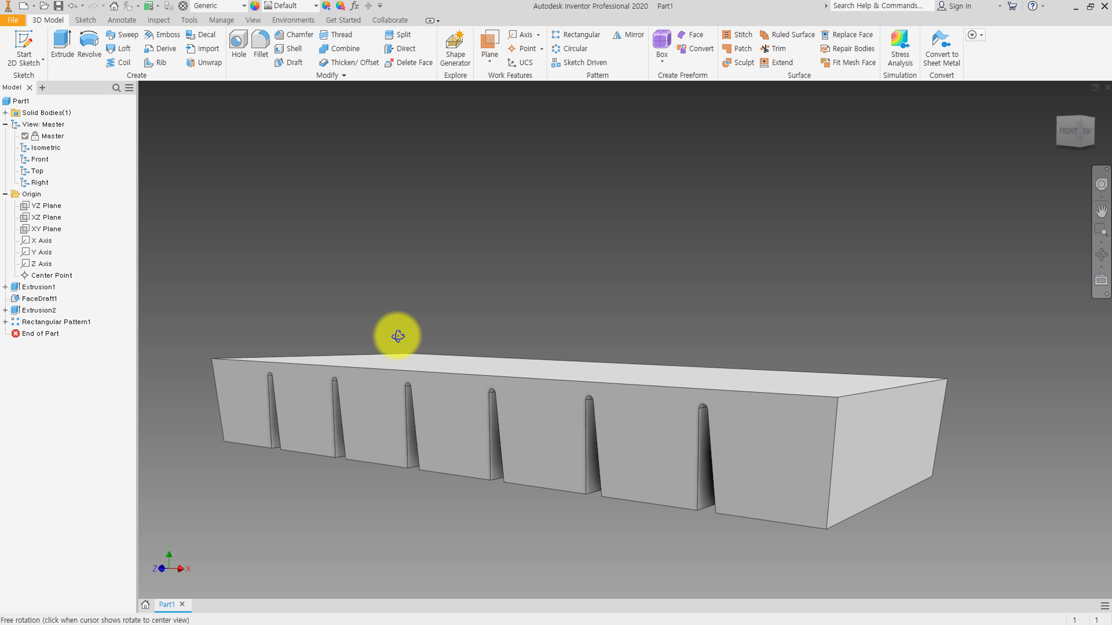
- Start a sketch on the YZ plane with Slice Graphics and zoom to the sliced face
right_click(45, 207)
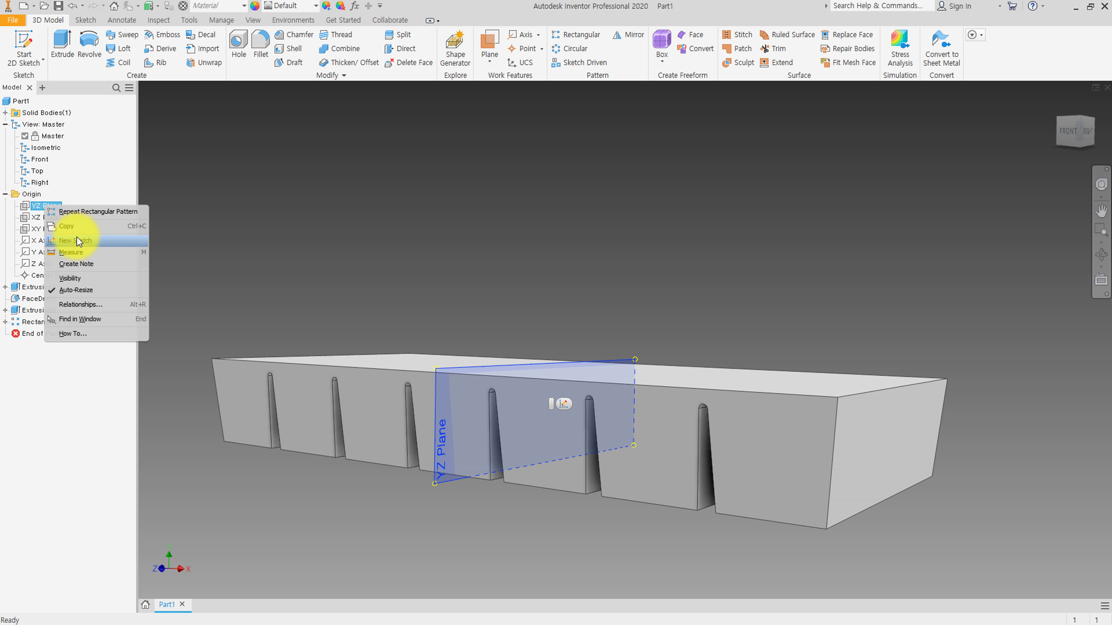
click(78, 240)
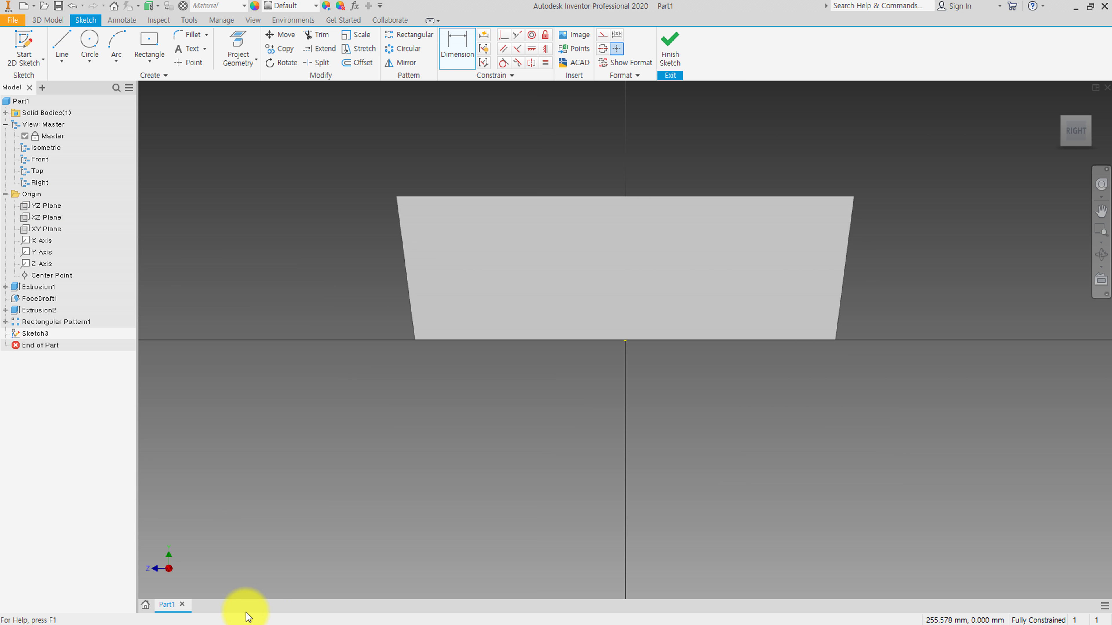
click(316, 619)
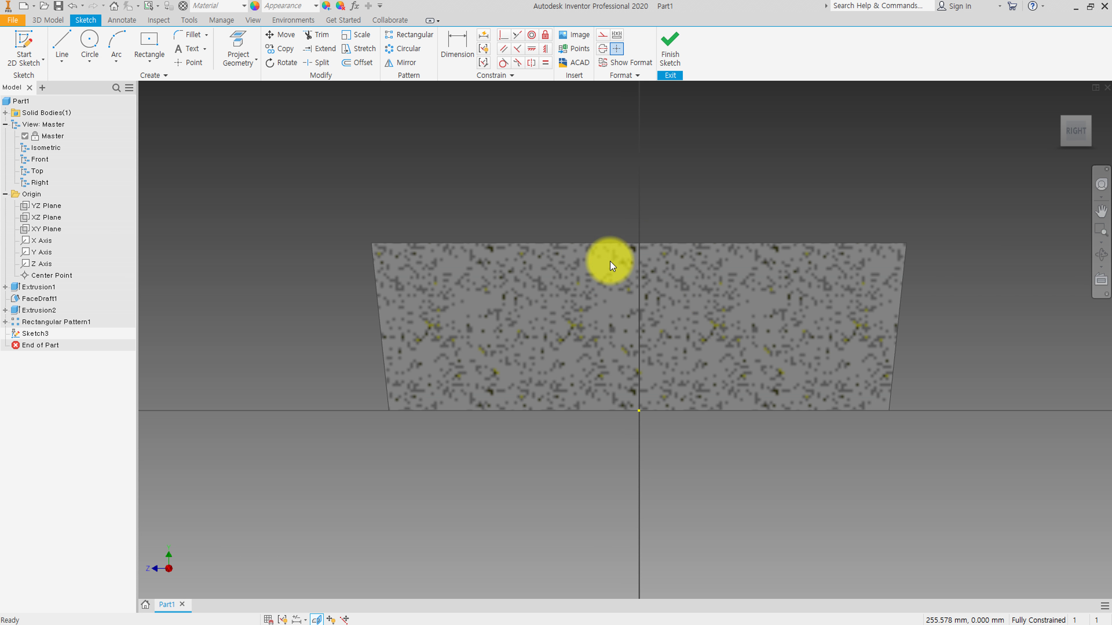
scroll(610, 262, up, 3)
middle_drag(640, 251, 536, 239)
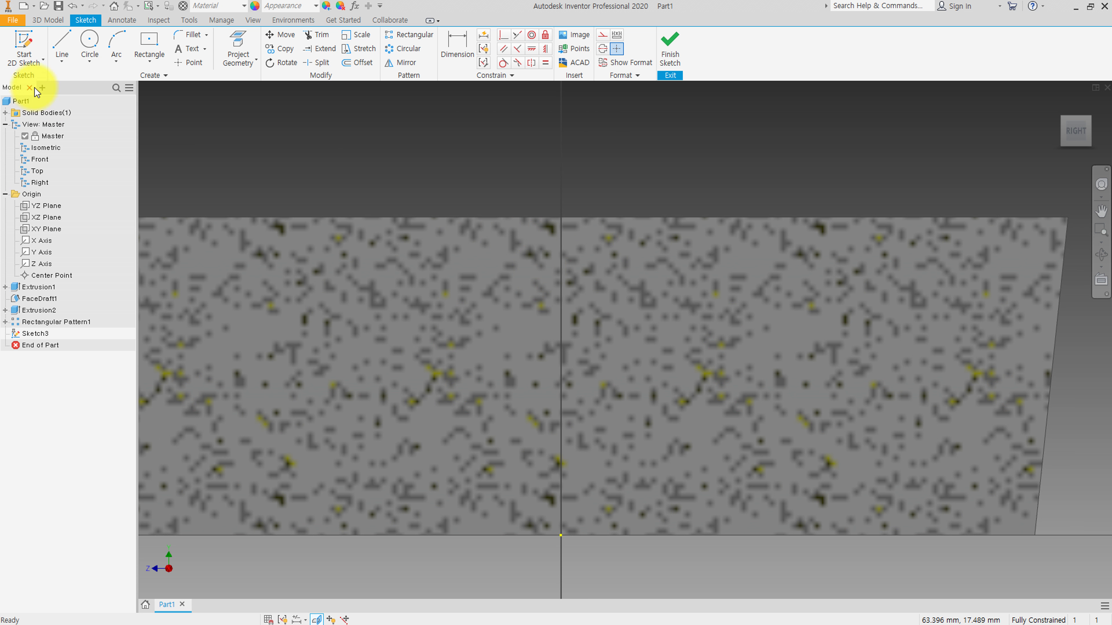
- Draw the slot outline: two sides joined by a round top arc, ending below the bottom edge
click(64, 41)
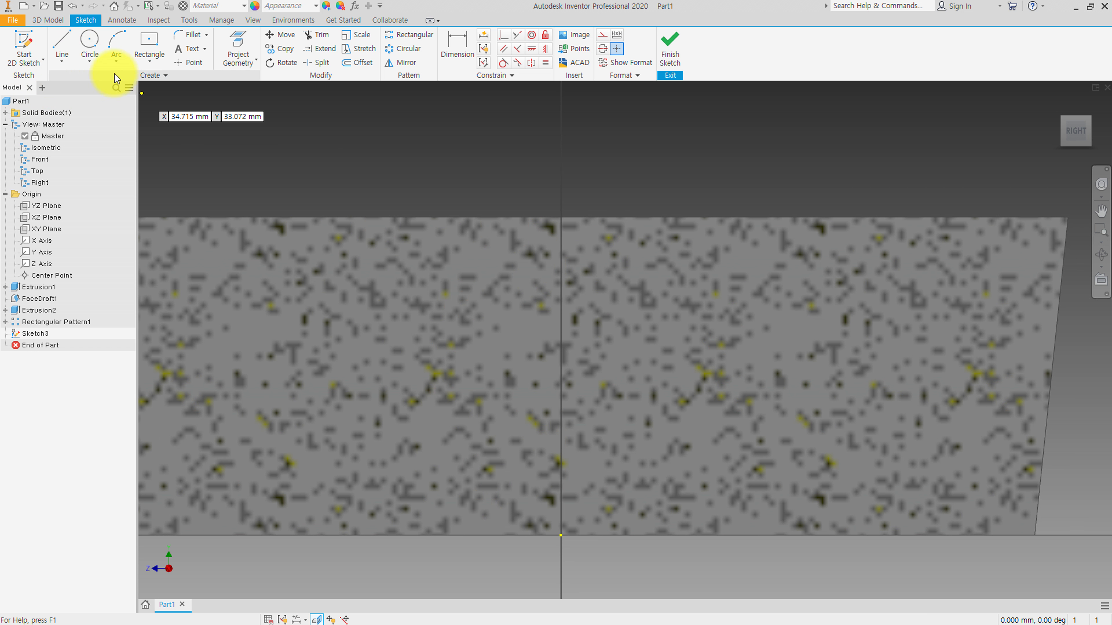
click(64, 61)
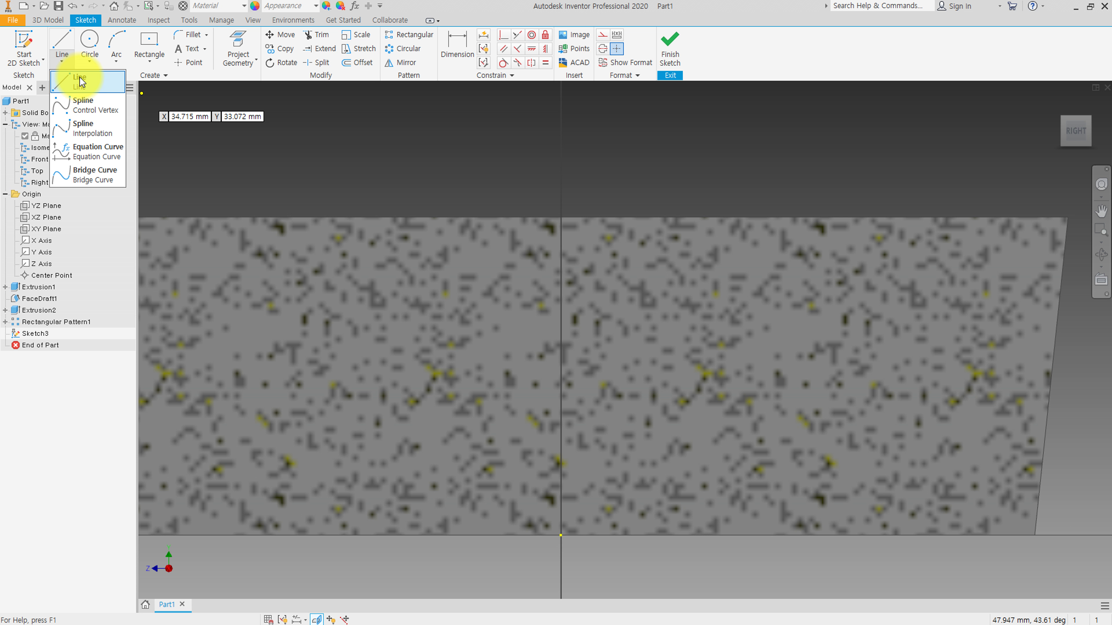
click(150, 60)
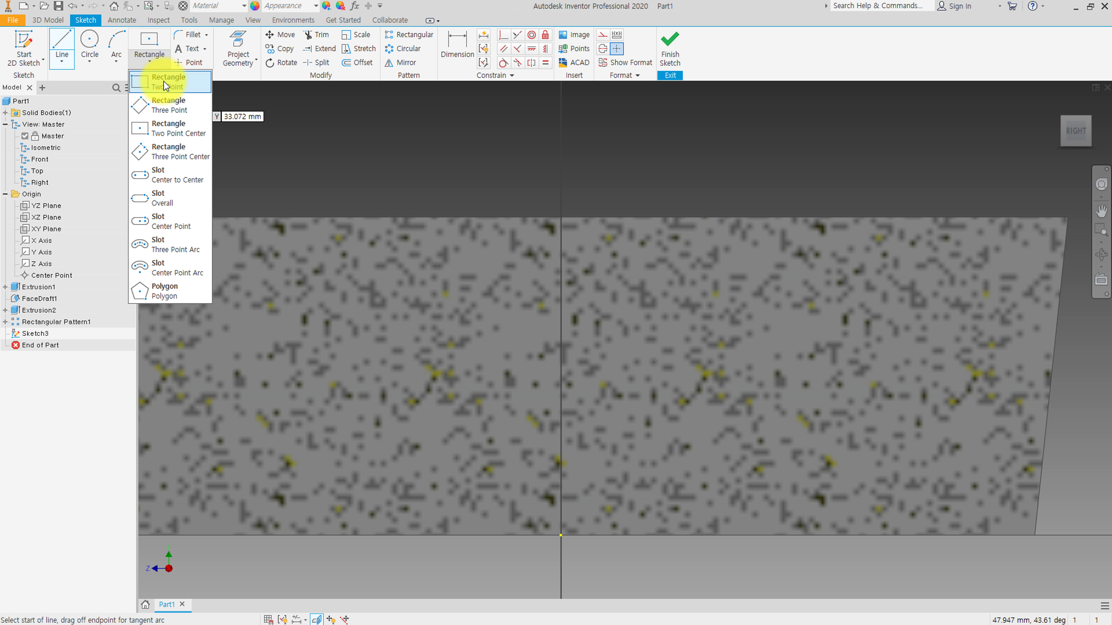
click(115, 61)
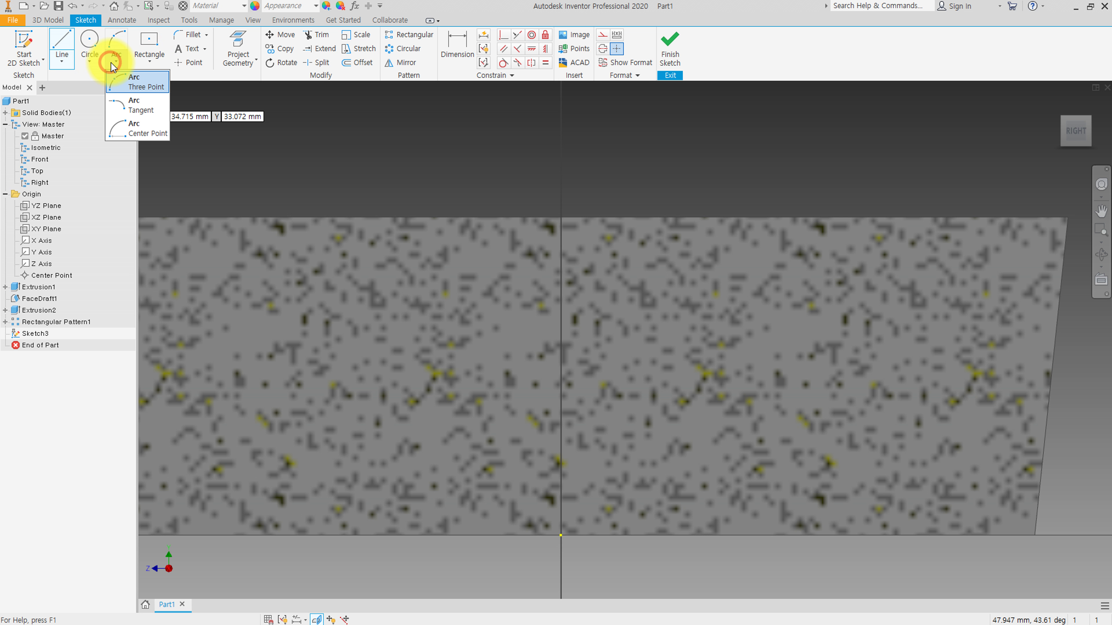
click(63, 60)
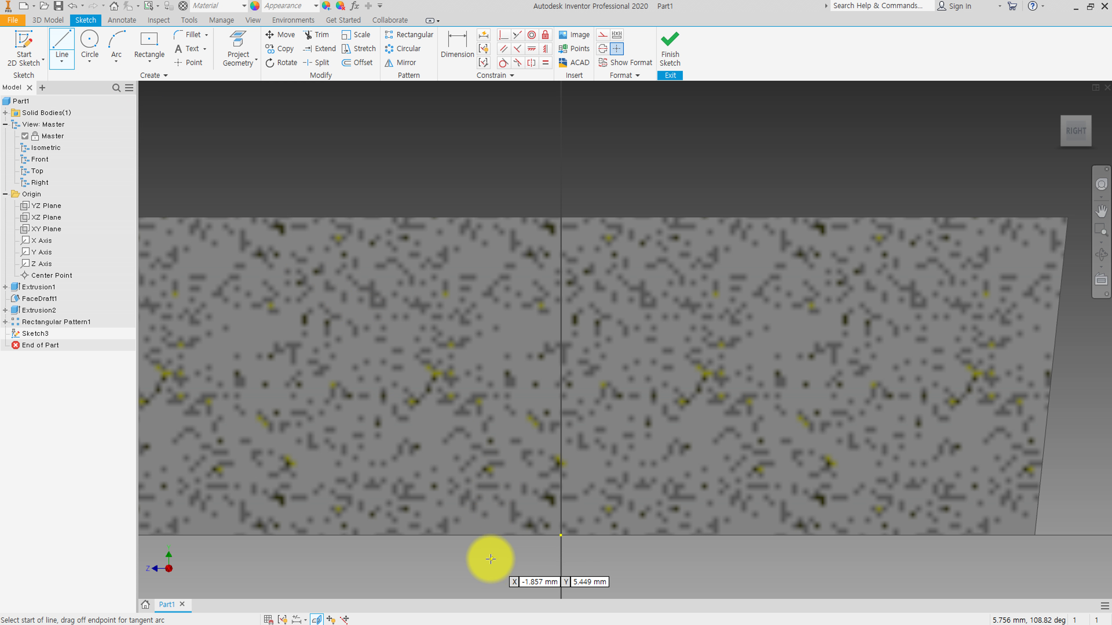
click(464, 549)
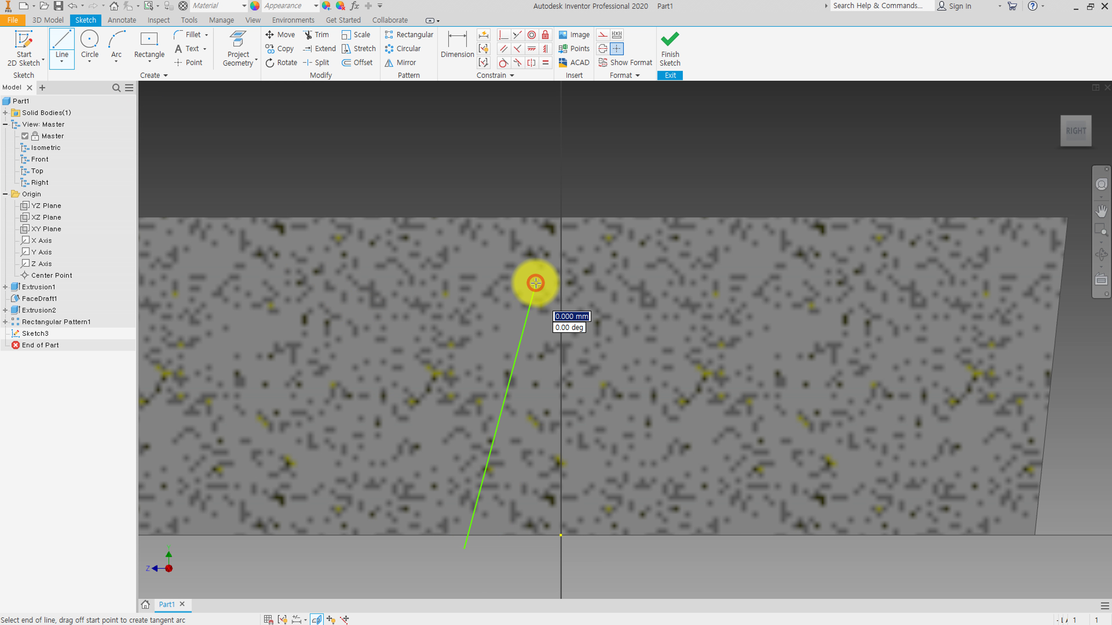
drag(536, 283, 582, 281)
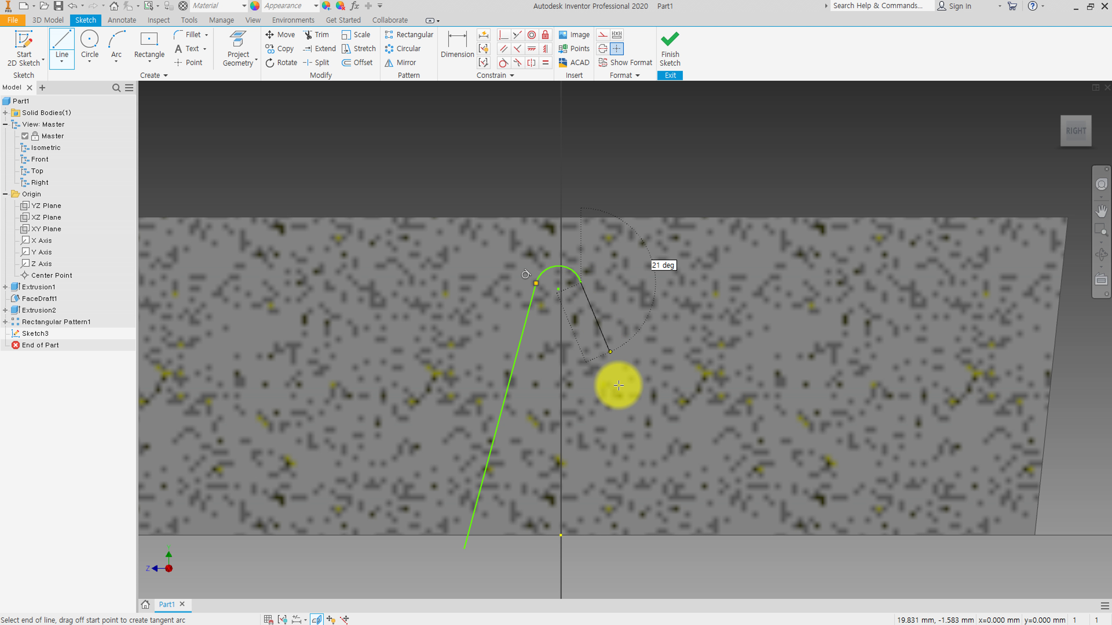
click(653, 549)
- Project the block's bottom edge and trim both side lines below it
click(248, 52)
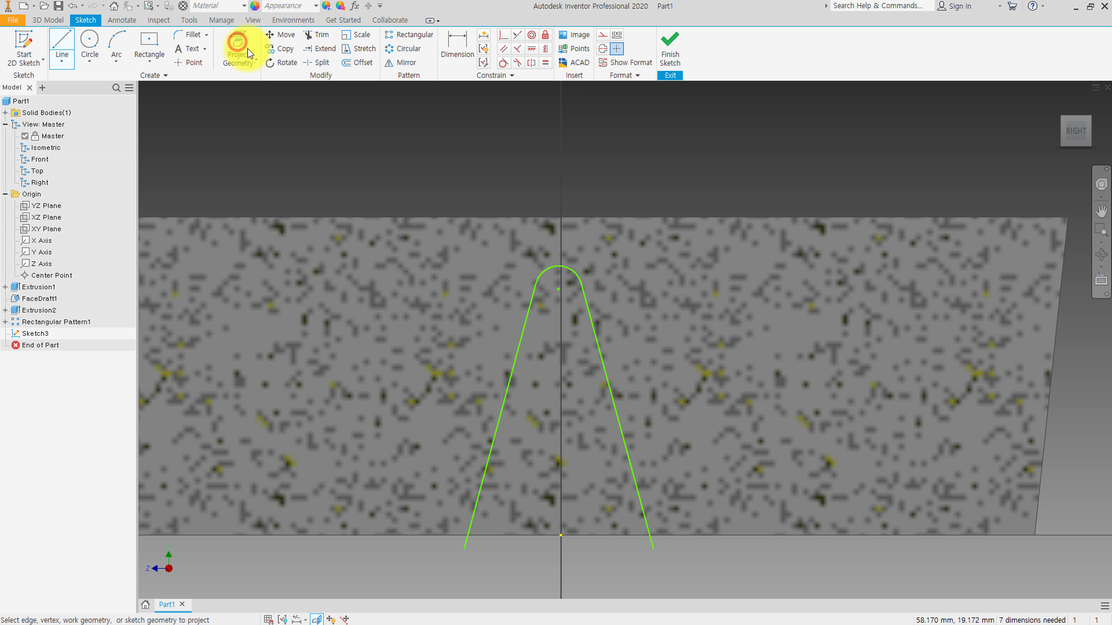
click(512, 536)
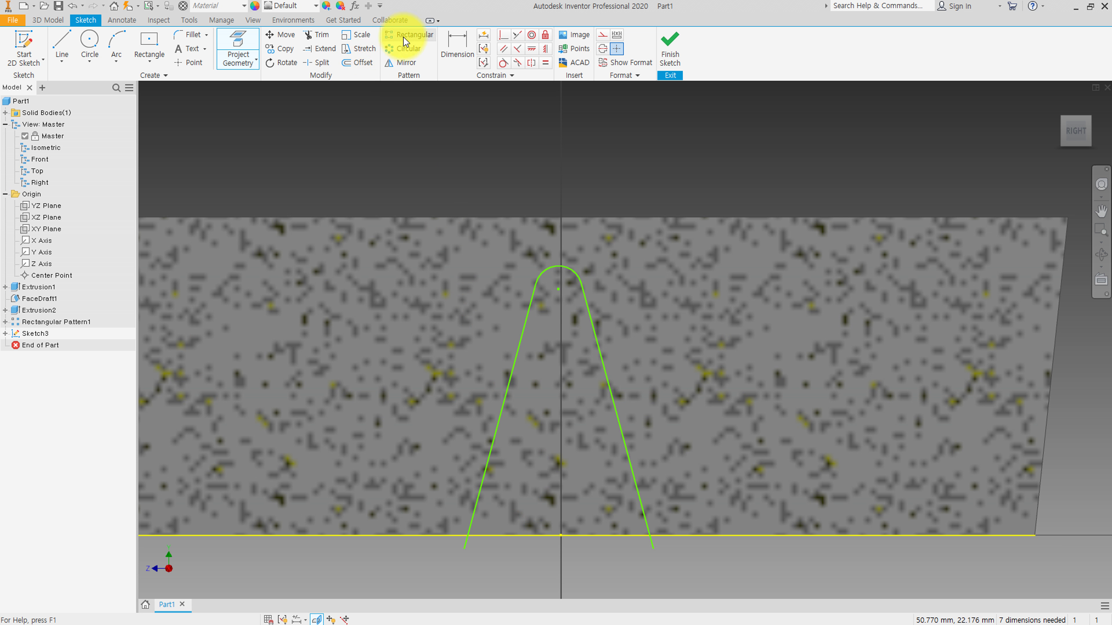
click(323, 42)
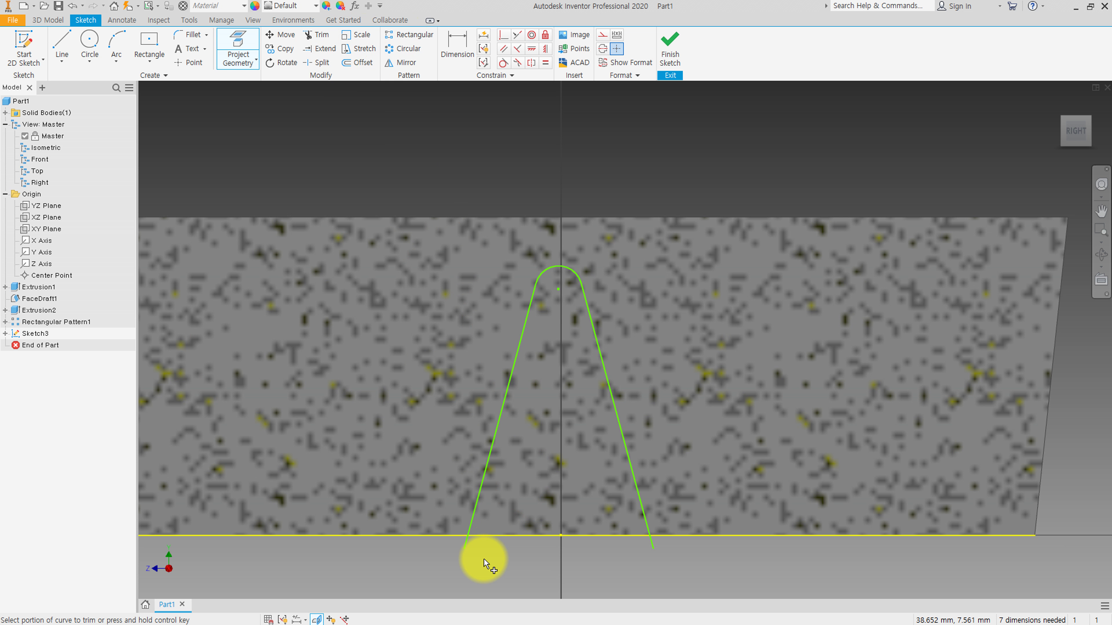
click(465, 550)
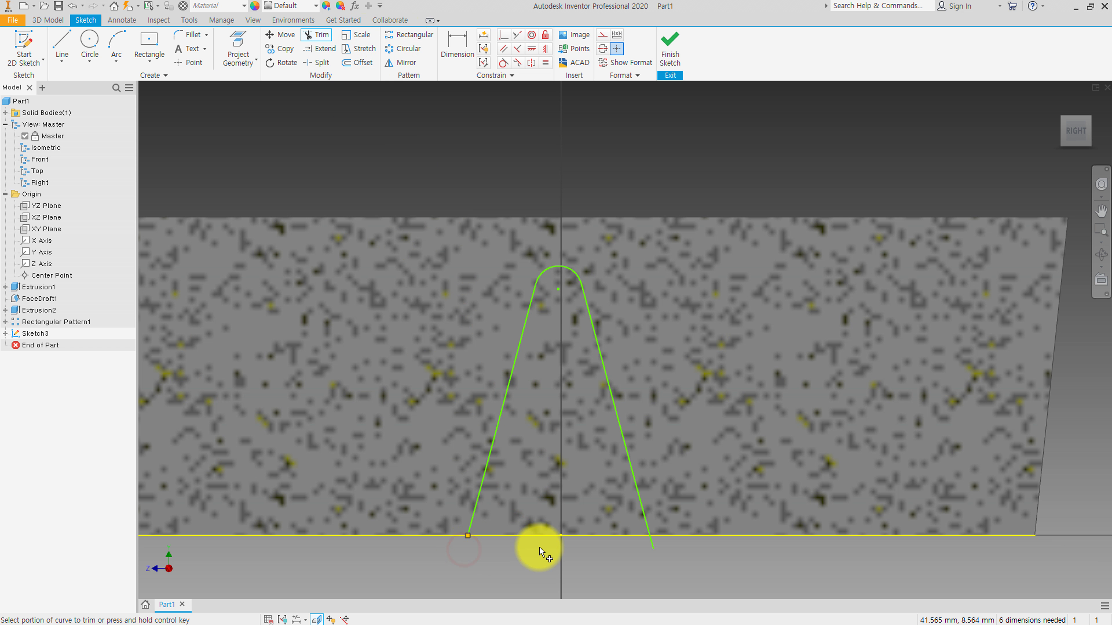
click(653, 545)
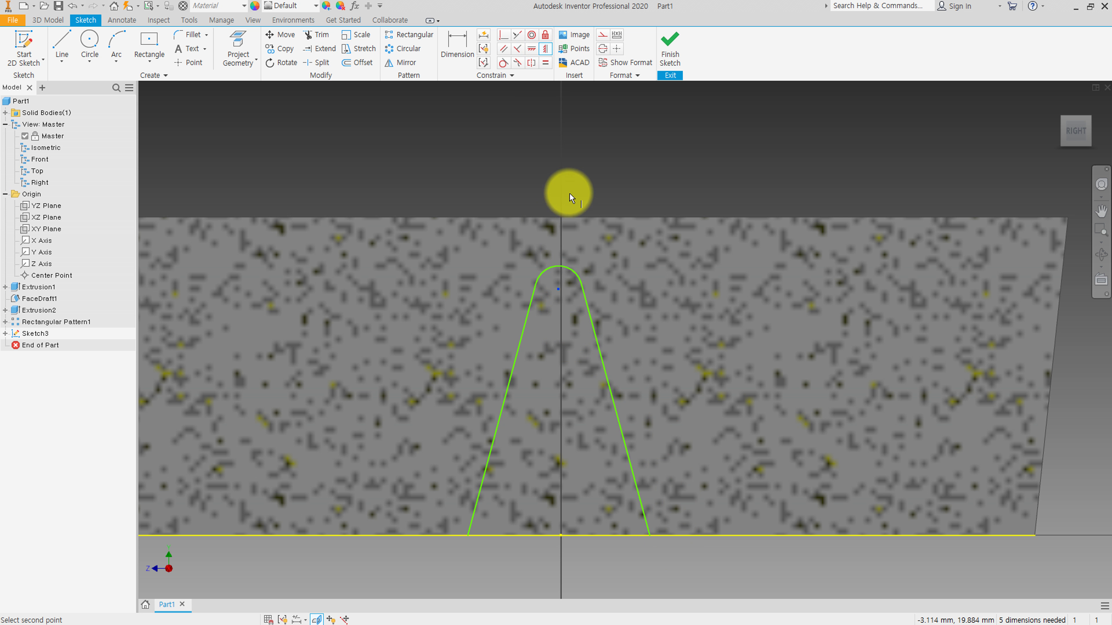
- Align the arc centre with the vertical axis and project the block's top edge
click(531, 50)
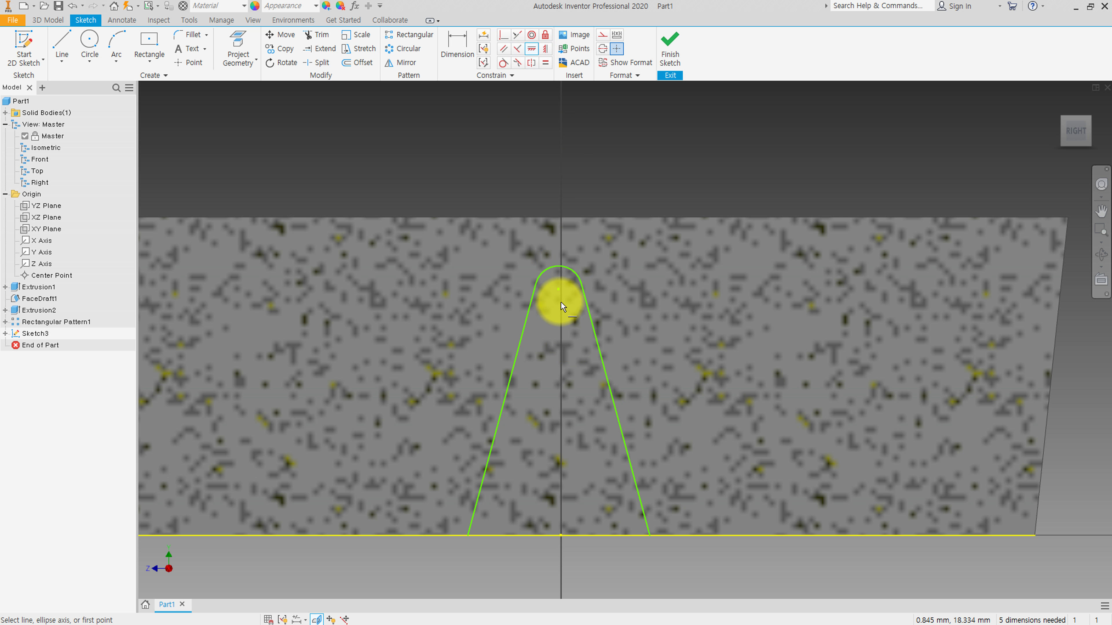
click(562, 536)
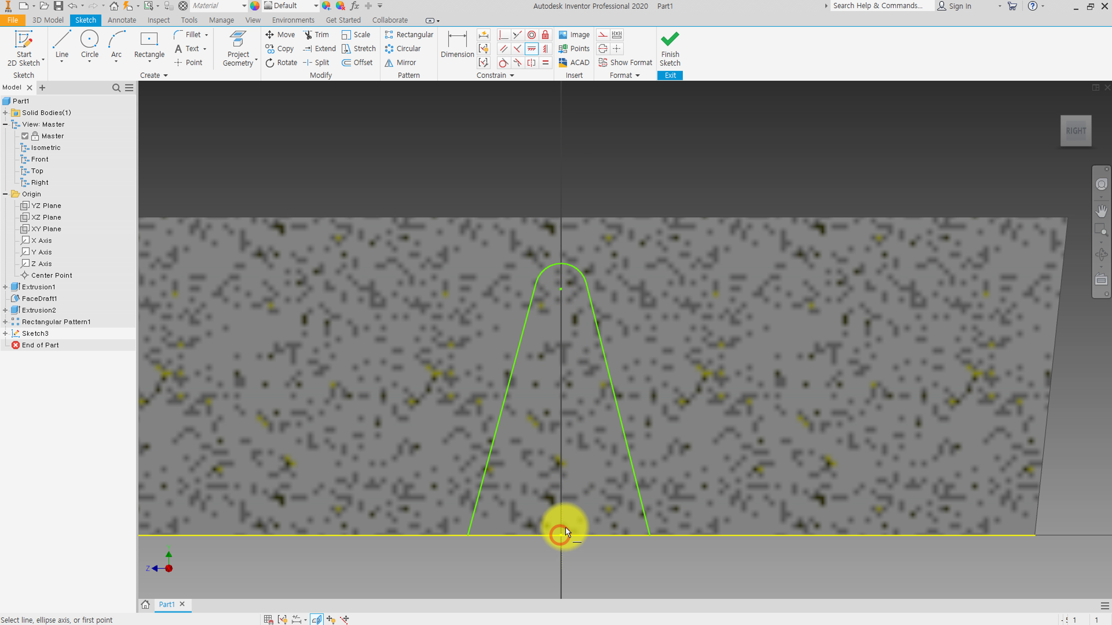
click(256, 50)
click(486, 219)
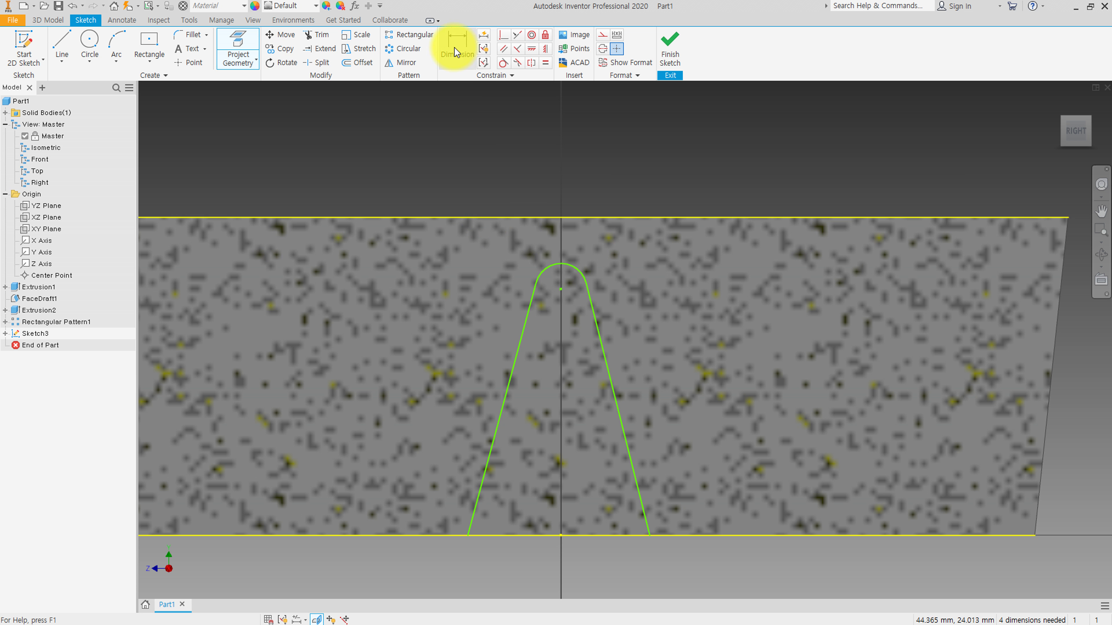
- Dimension the arc centre 4 mm below the top edge and the arc radius to 1 mm
click(560, 218)
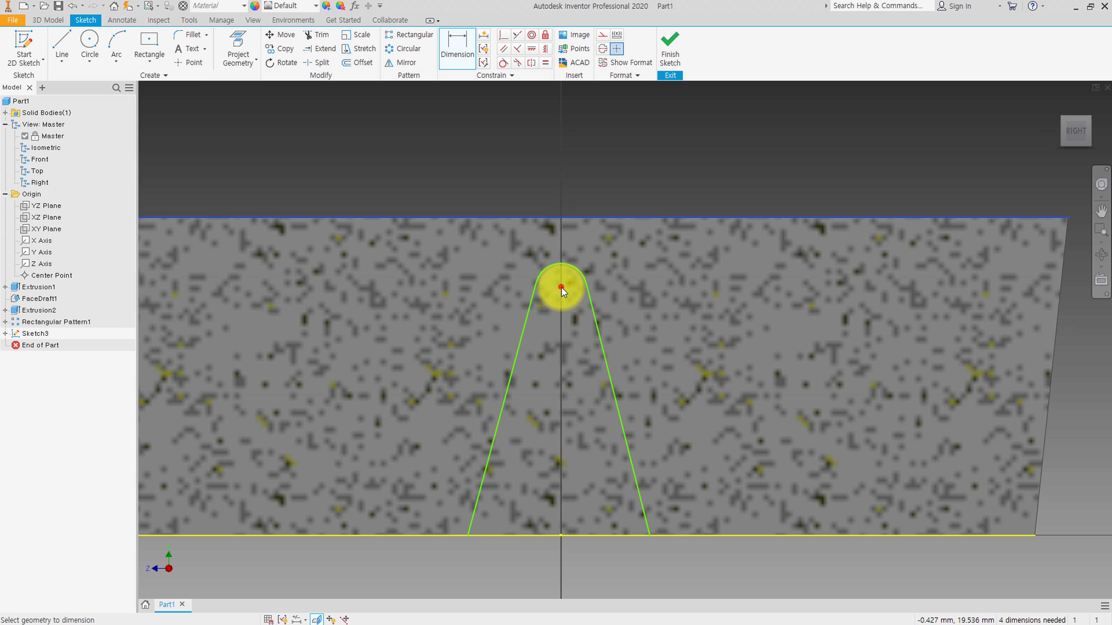
click(561, 288)
click(488, 254)
text(4)
key(Return)
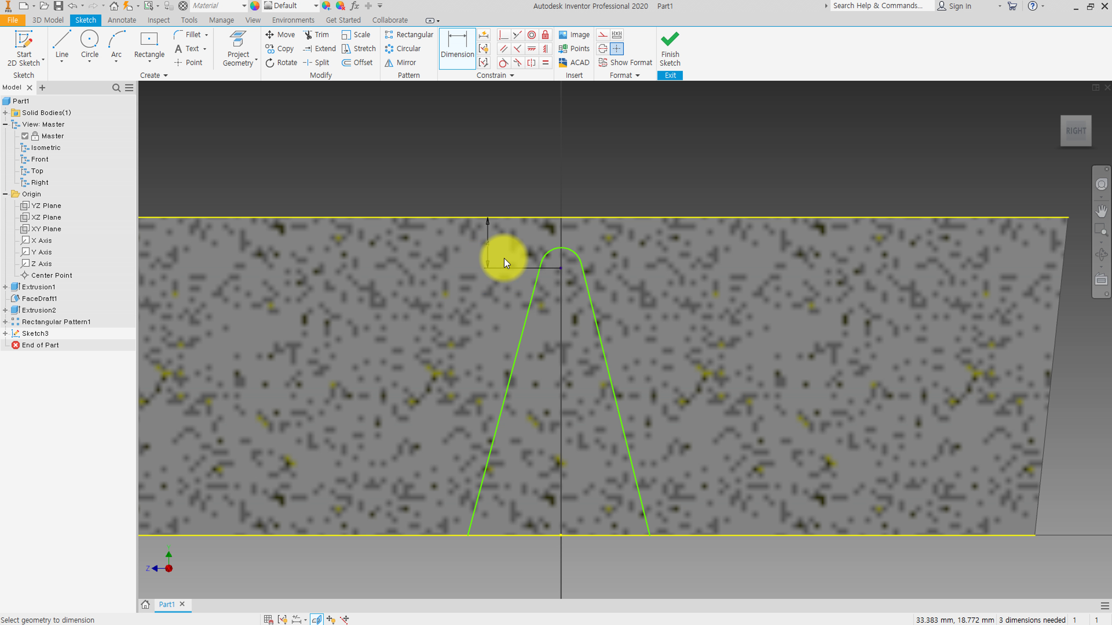
click(602, 183)
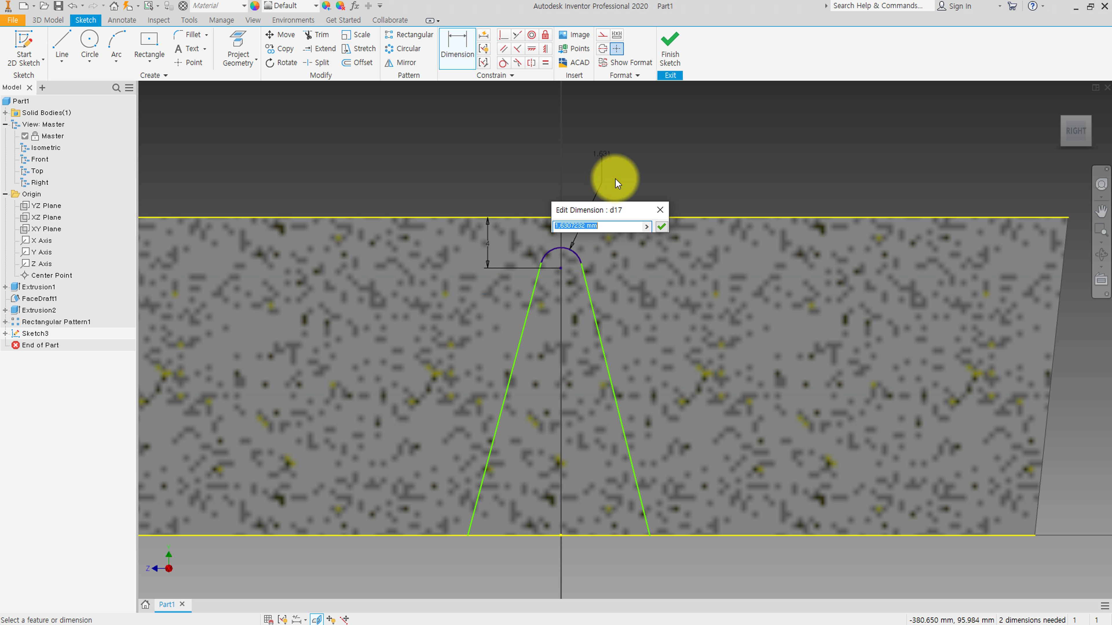
text(1)
key(Return)
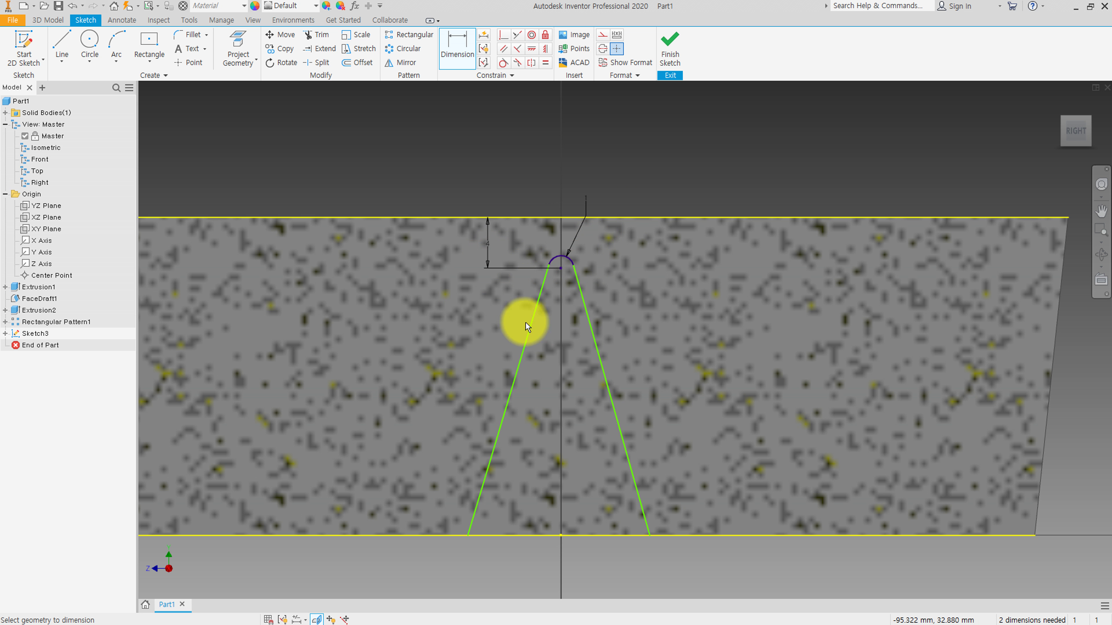
- Set both slot sides at 93° to the bottom edge and finish the sketch
click(648, 525)
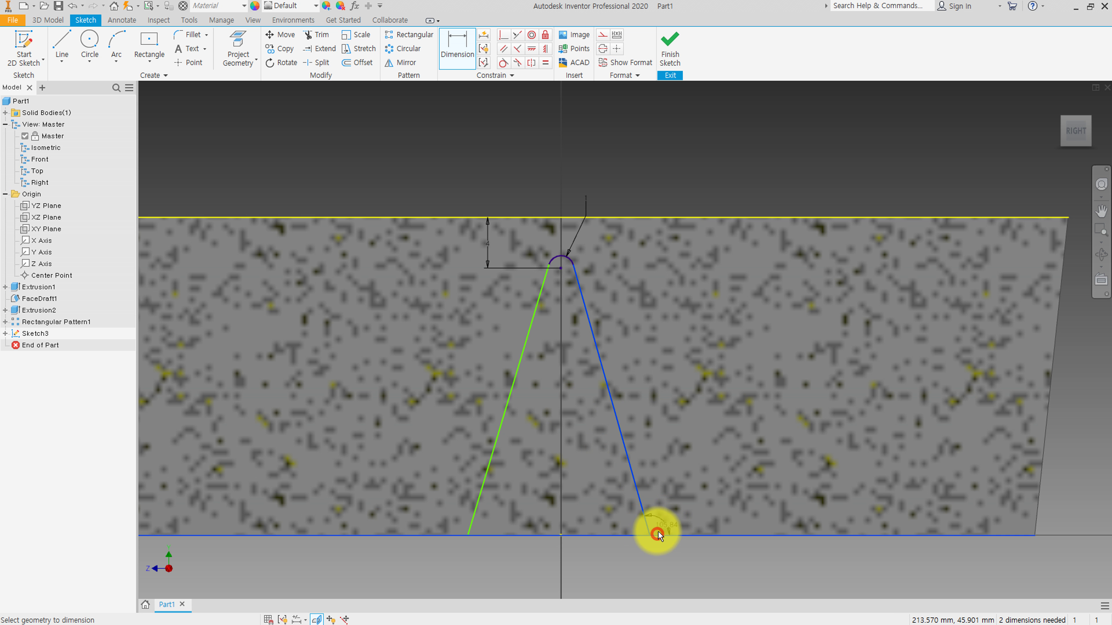
click(669, 484)
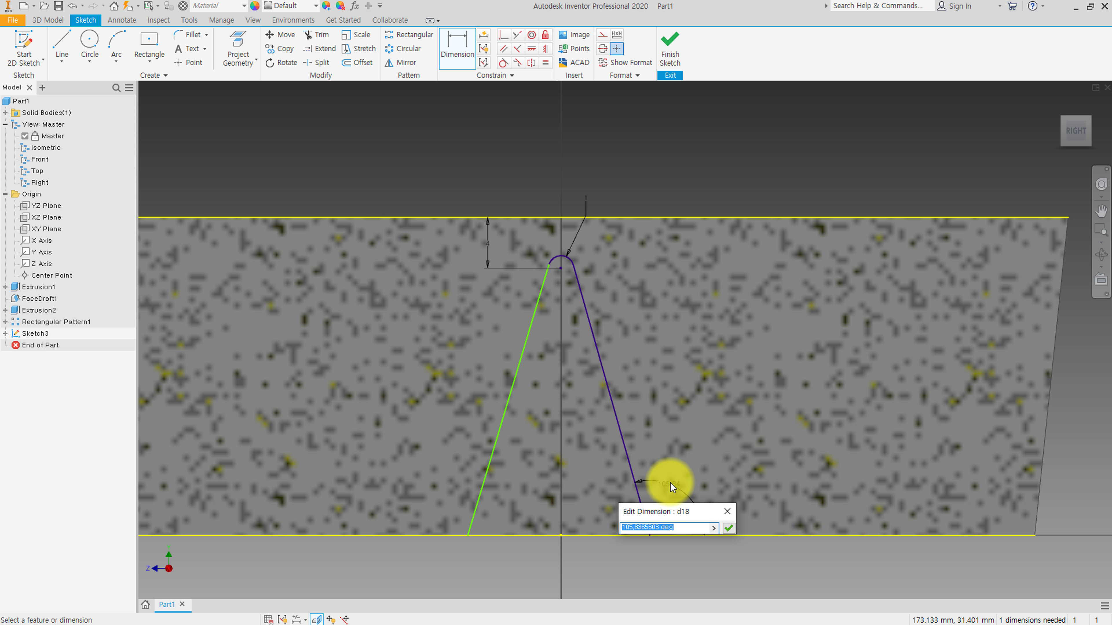
text(3)
click(671, 482)
click(460, 537)
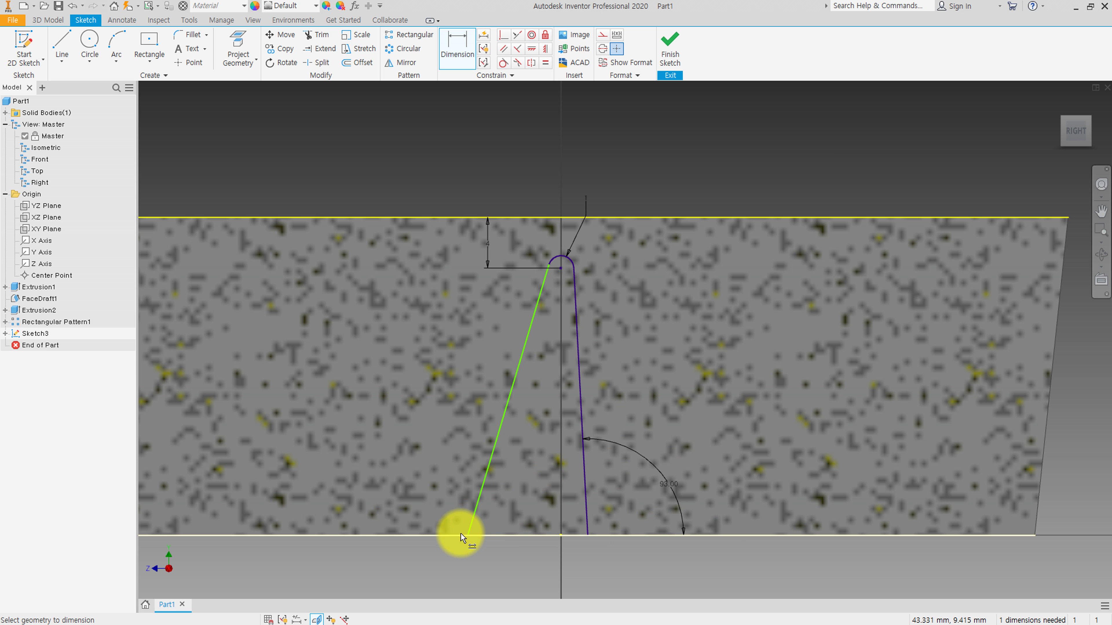
click(445, 486)
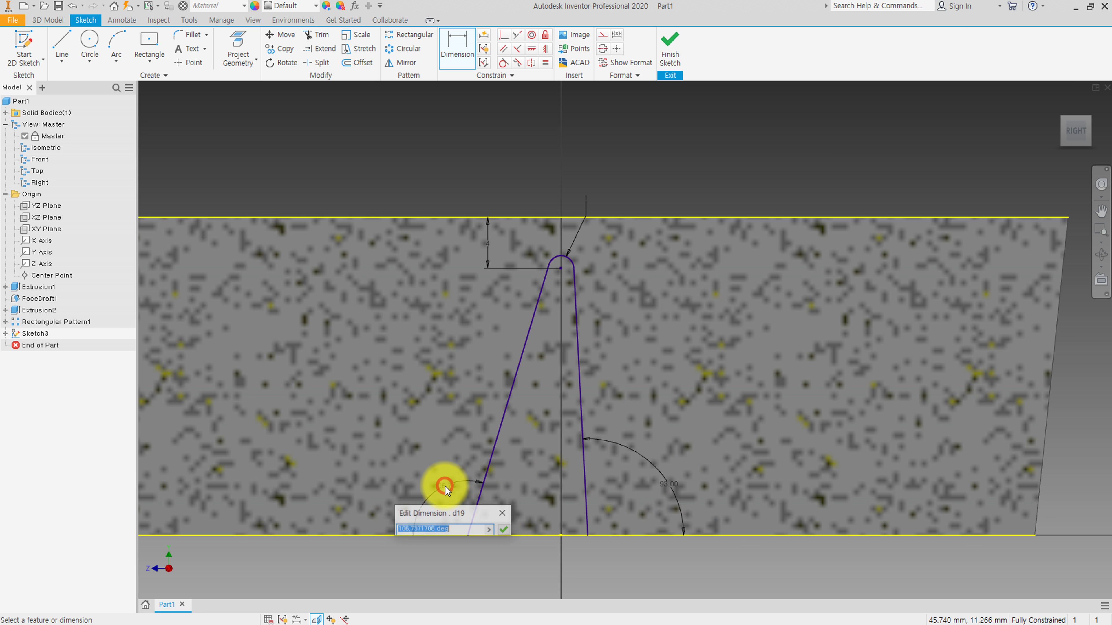
text(93)
key(Return)
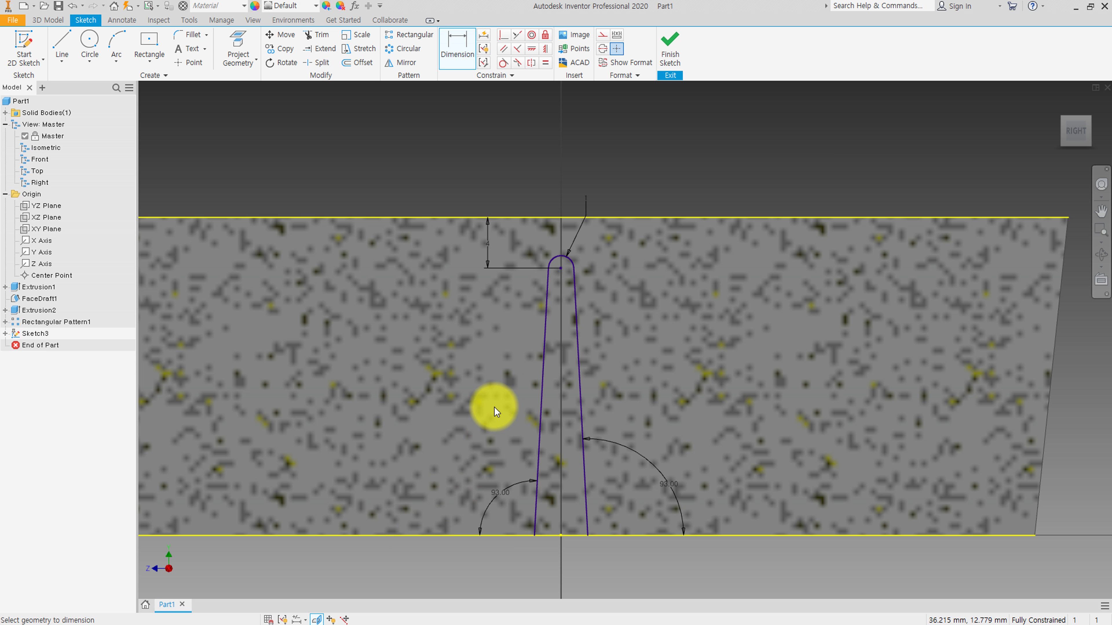
middle_drag(519, 414, 520, 400)
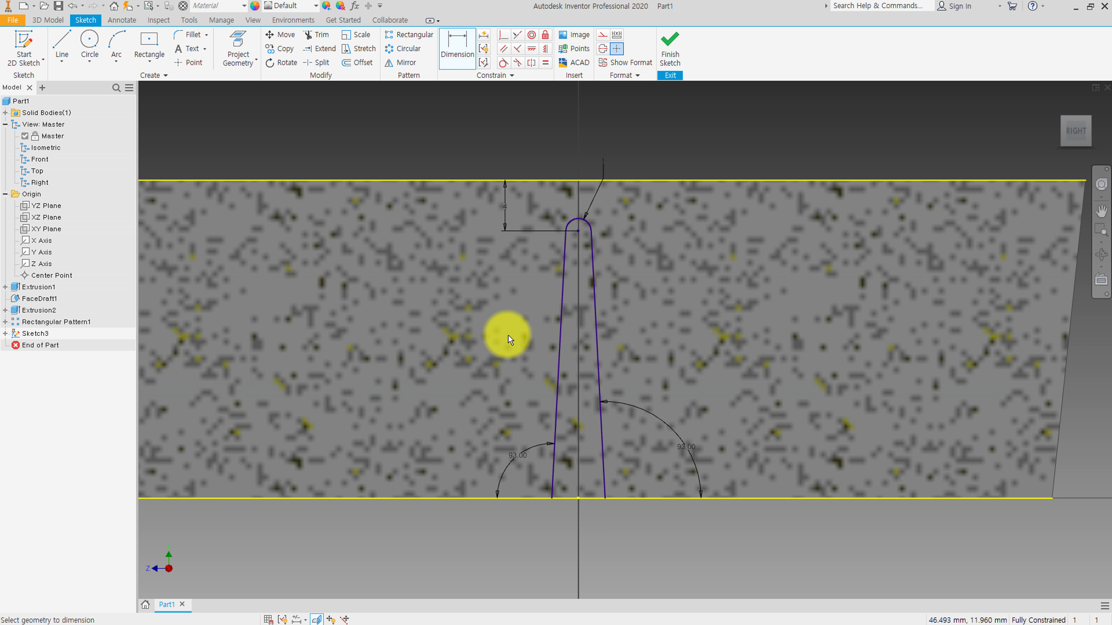
click(670, 46)
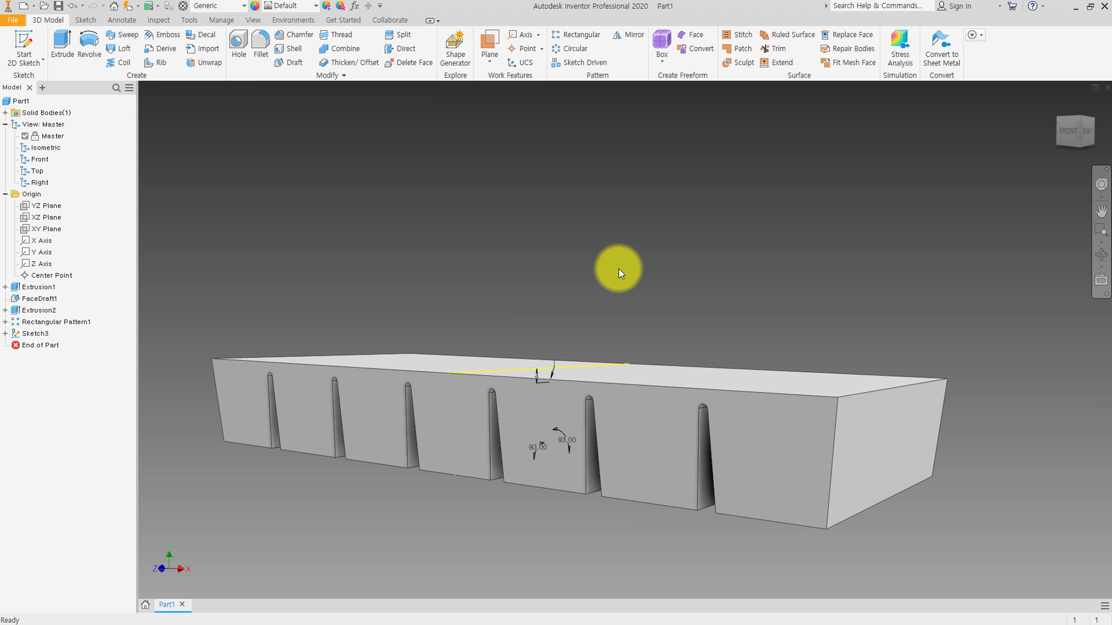
- Extrude-cut the Sketch3 slot profile Through All along the block
click(73, 36)
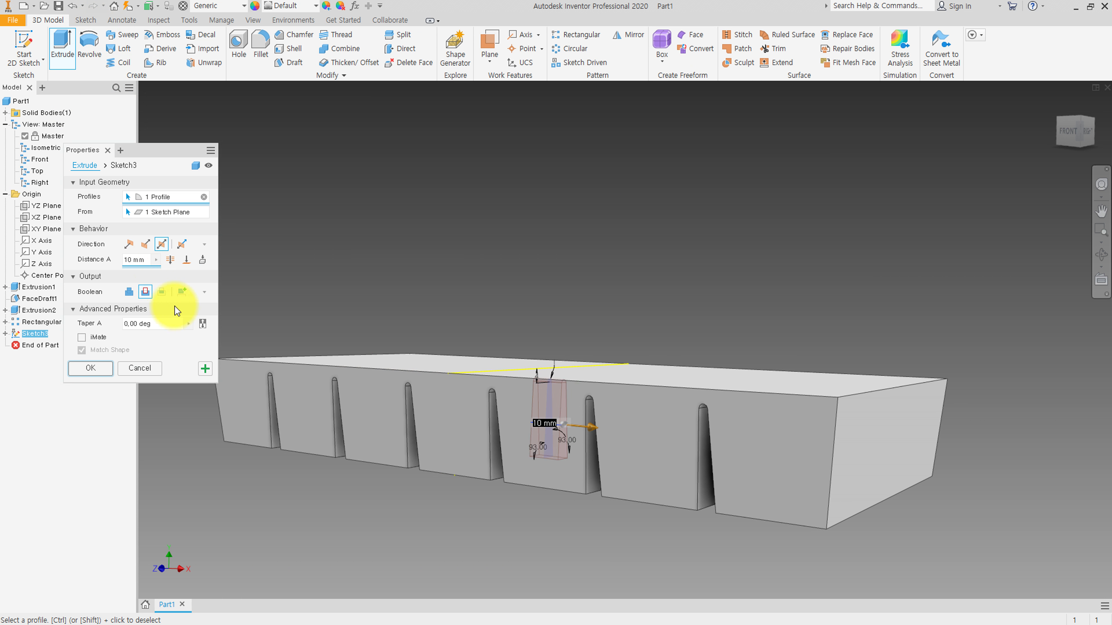
click(169, 262)
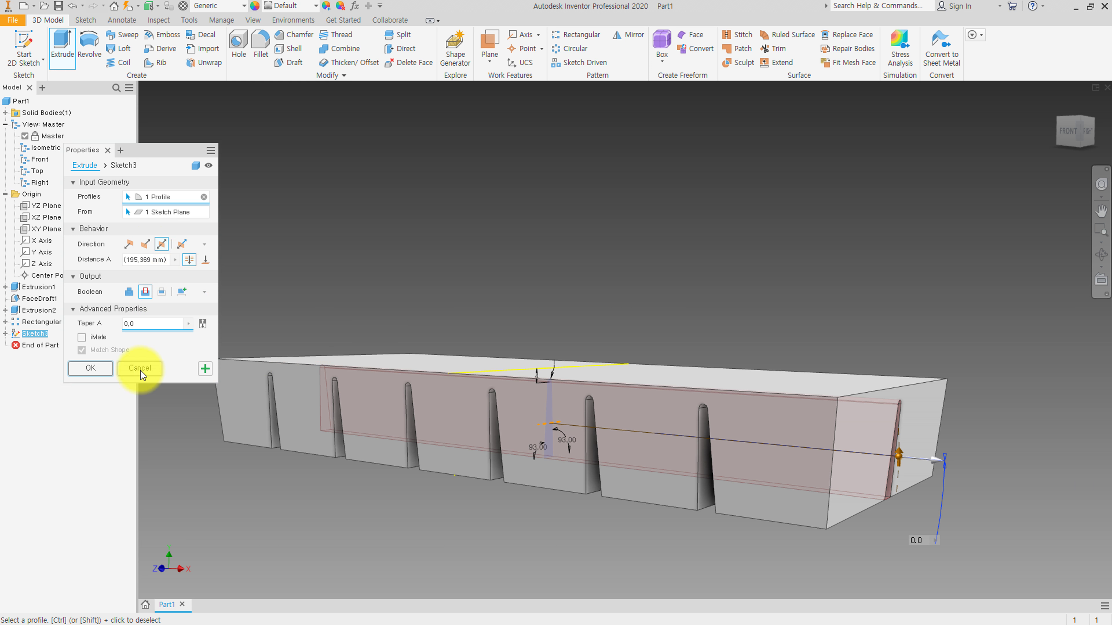
click(98, 369)
mouse_move(516, 378)
shift+middle_down()
mouse_move(518, 328)
mouse_move(508, 312)
mouse_move(539, 363)
mouse_move(541, 392)
mouse_move(544, 331)
shift+middle_up()
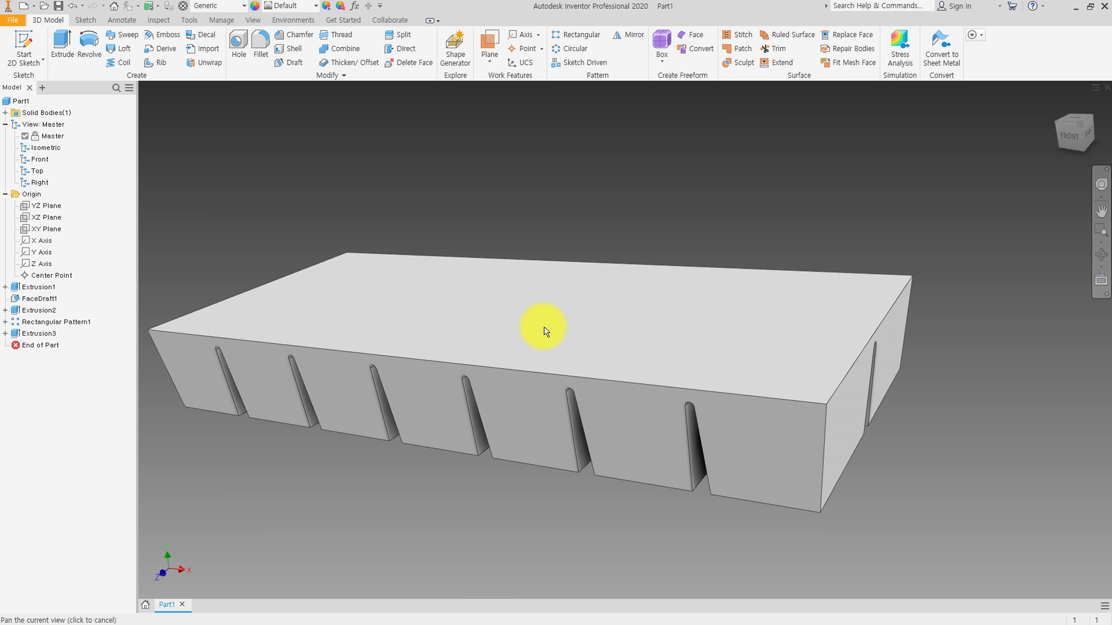
- Fillet the block's four vertical corner edges with a 10 mm radius
click(266, 49)
click(499, 466)
text(10)
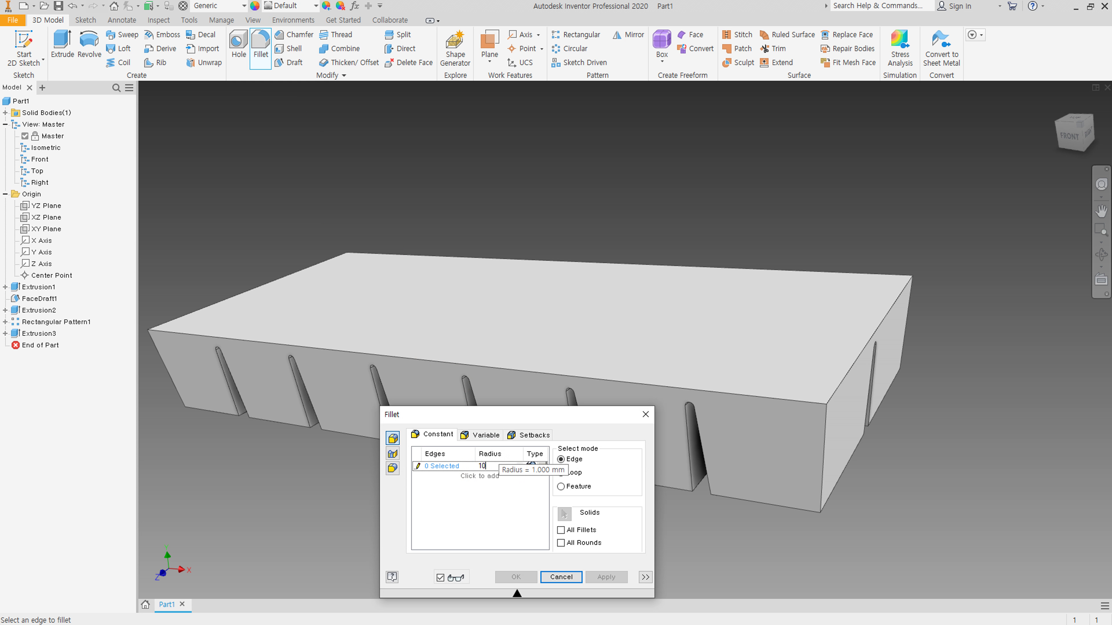
click(825, 439)
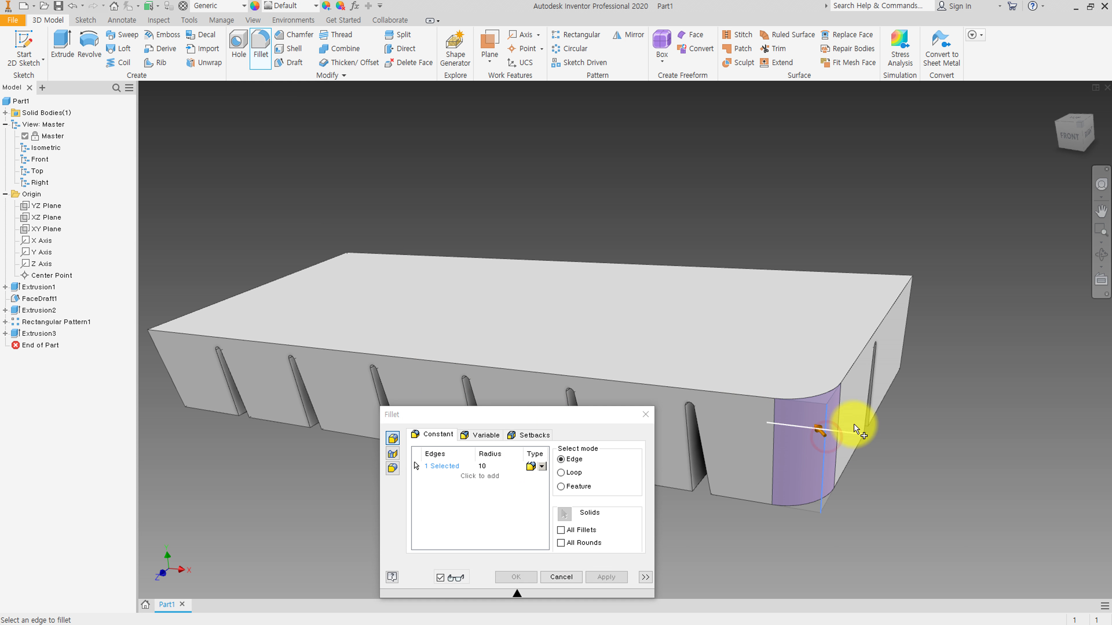
click(914, 314)
mouse_move(854, 318)
shift+middle_down()
mouse_move(576, 318)
mouse_move(645, 316)
shift+middle_up()
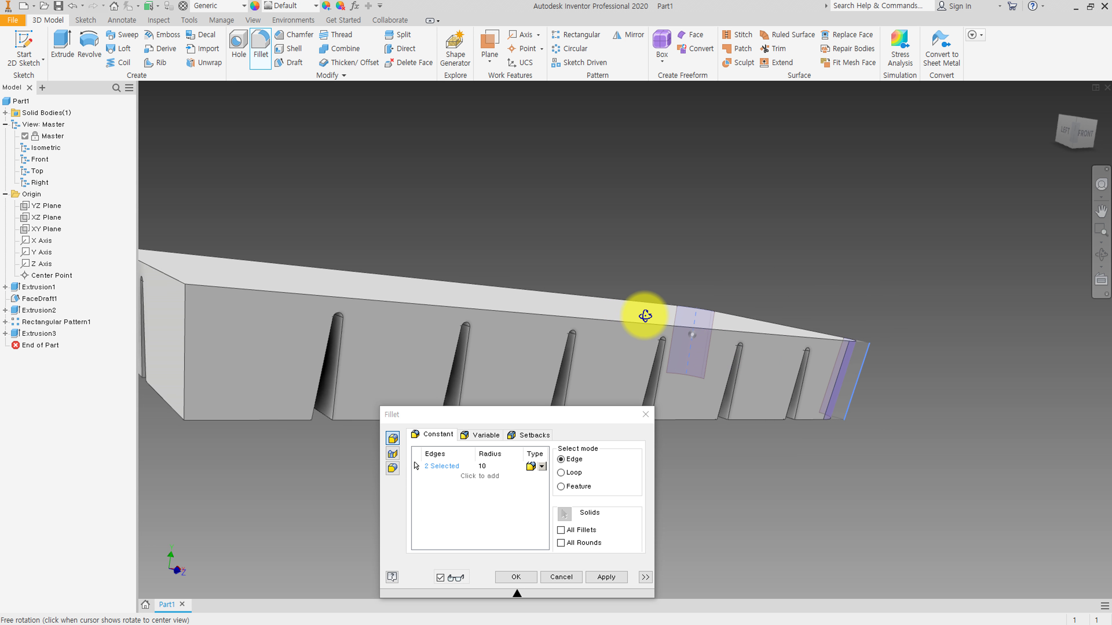
click(337, 328)
middle_drag(336, 329, 525, 298)
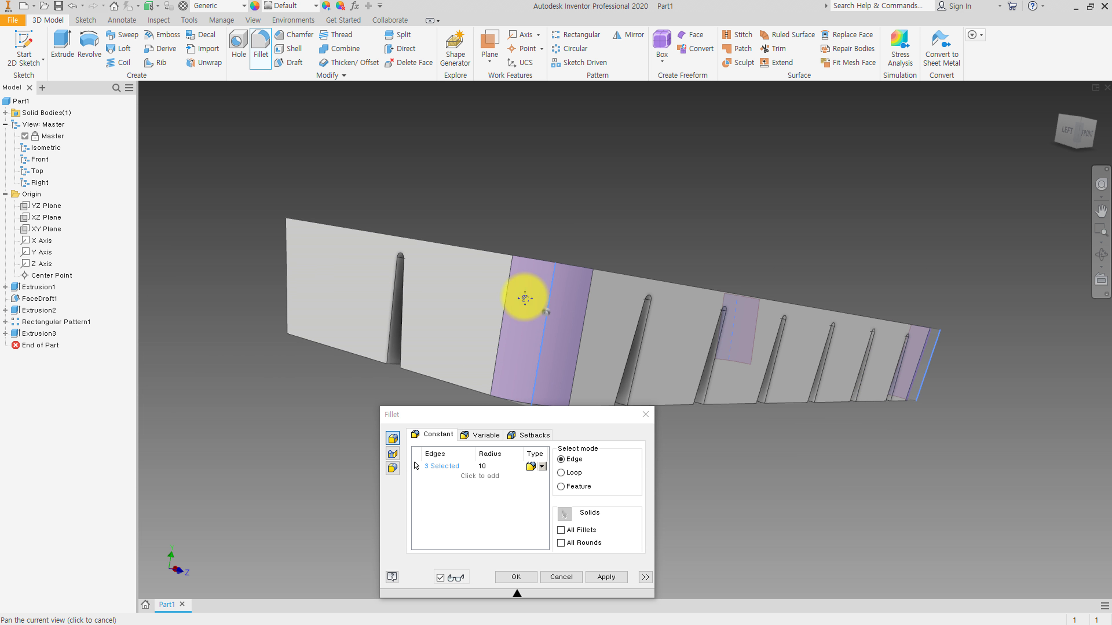
click(289, 289)
click(514, 576)
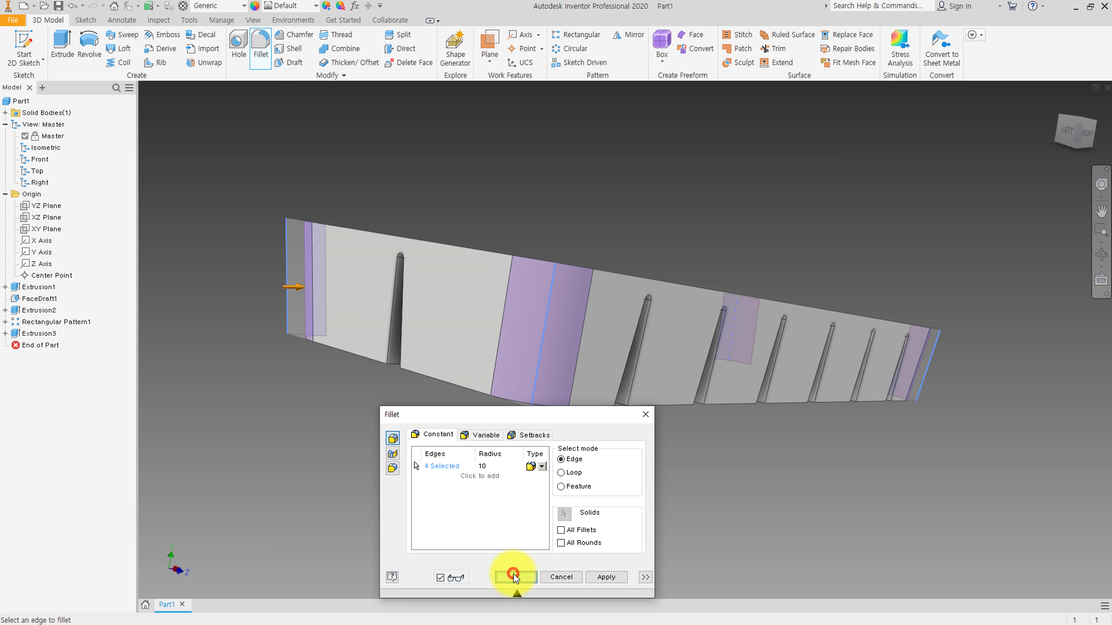
mouse_move(631, 436)
shift+middle_down()
mouse_move(507, 446)
mouse_move(551, 442)
mouse_move(521, 427)
mouse_move(551, 390)
mouse_move(531, 433)
mouse_move(546, 435)
mouse_move(522, 435)
mouse_move(541, 424)
mouse_move(528, 414)
mouse_move(578, 393)
mouse_move(529, 385)
shift+middle_up()
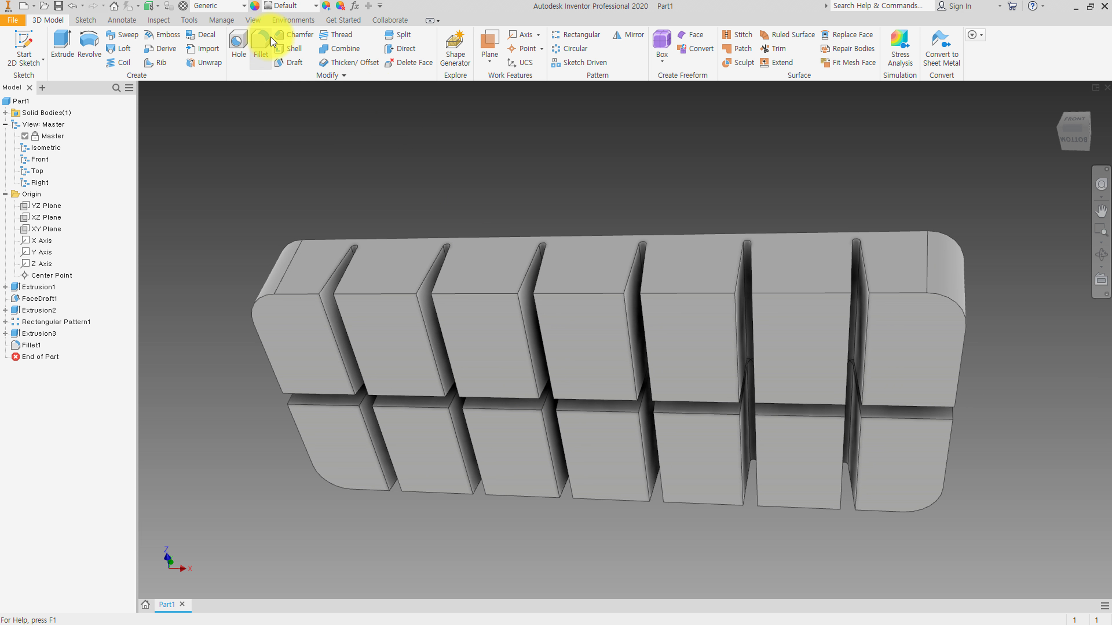
- Start a 2 mm fillet and select the edges of the six slots on the first side
click(264, 40)
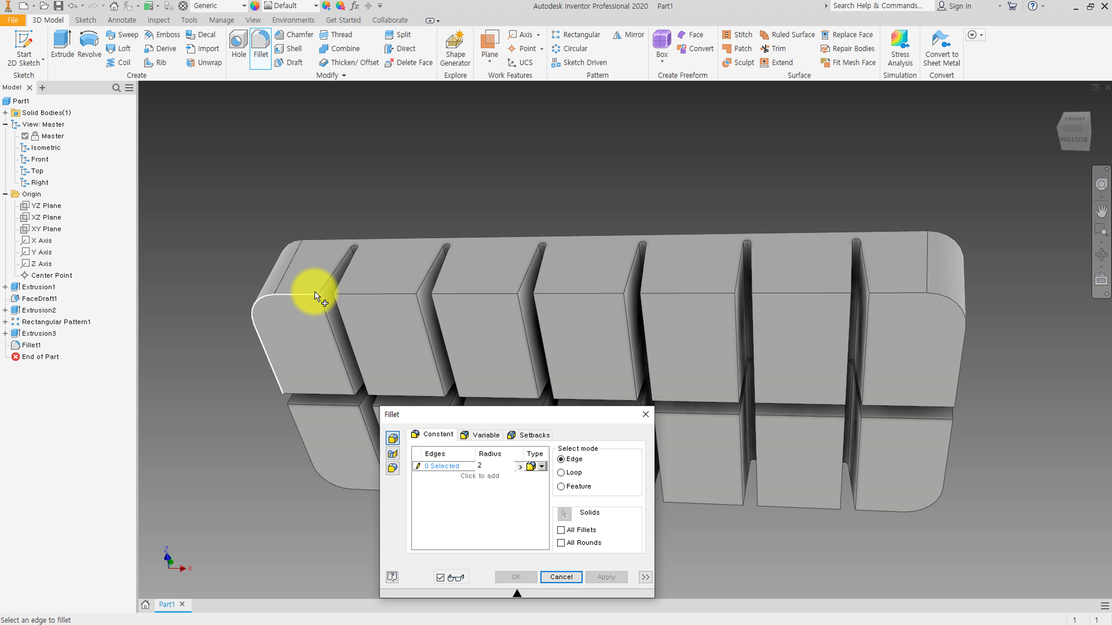
click(322, 294)
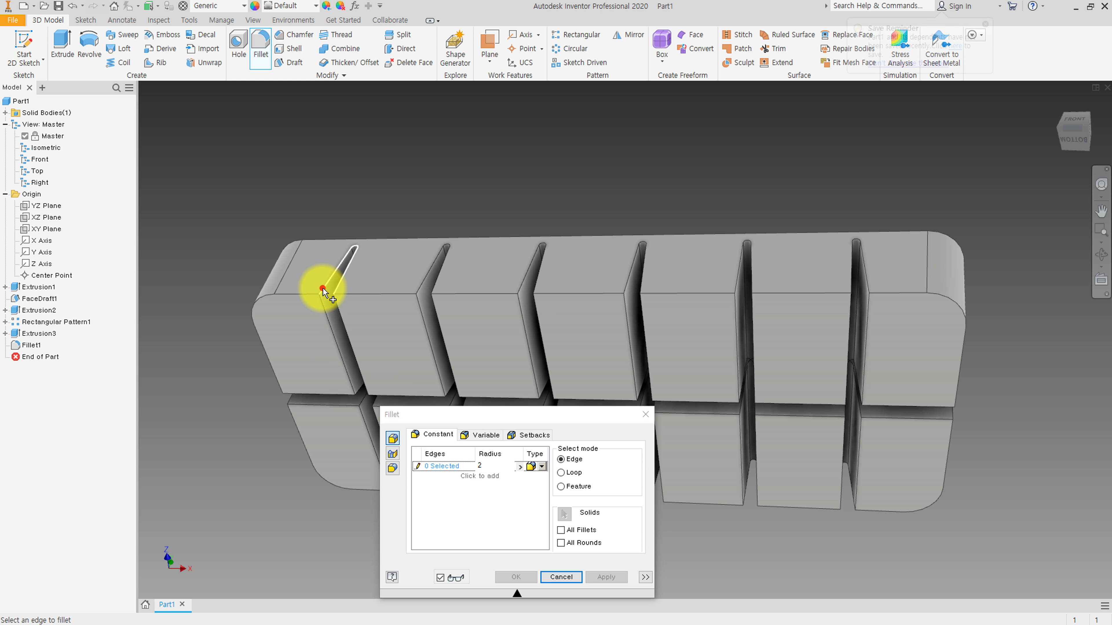
middle_drag(335, 367, 343, 312)
click(438, 211)
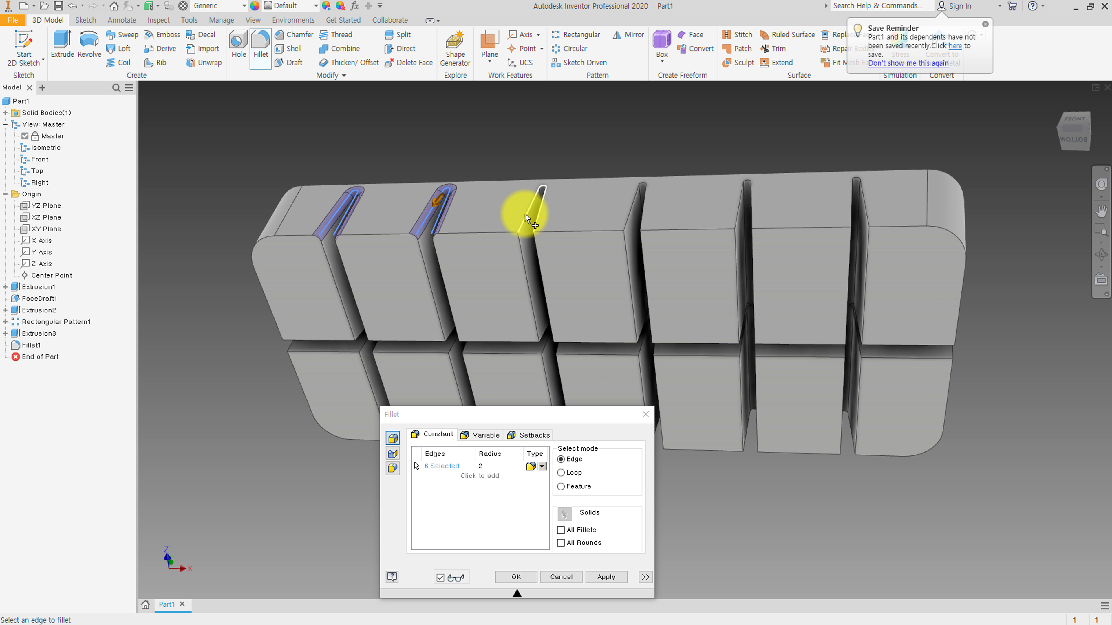
click(529, 210)
click(627, 213)
click(742, 212)
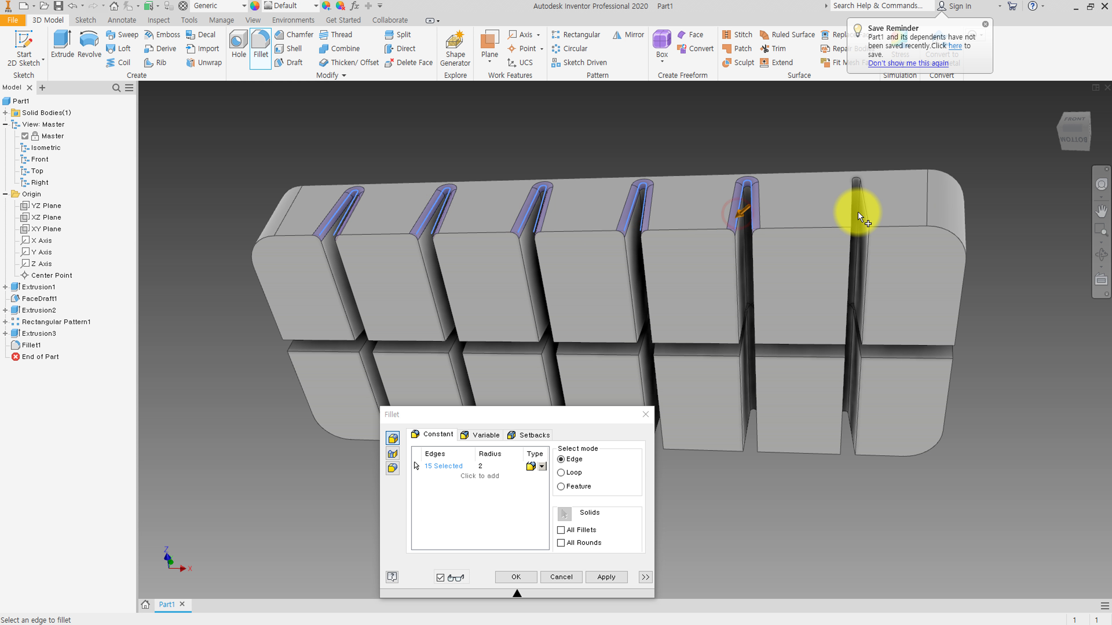
click(856, 214)
- Add the edges of the slots on the opposite side to the fillet
shift+middle_drag(772, 385, 845, 350)
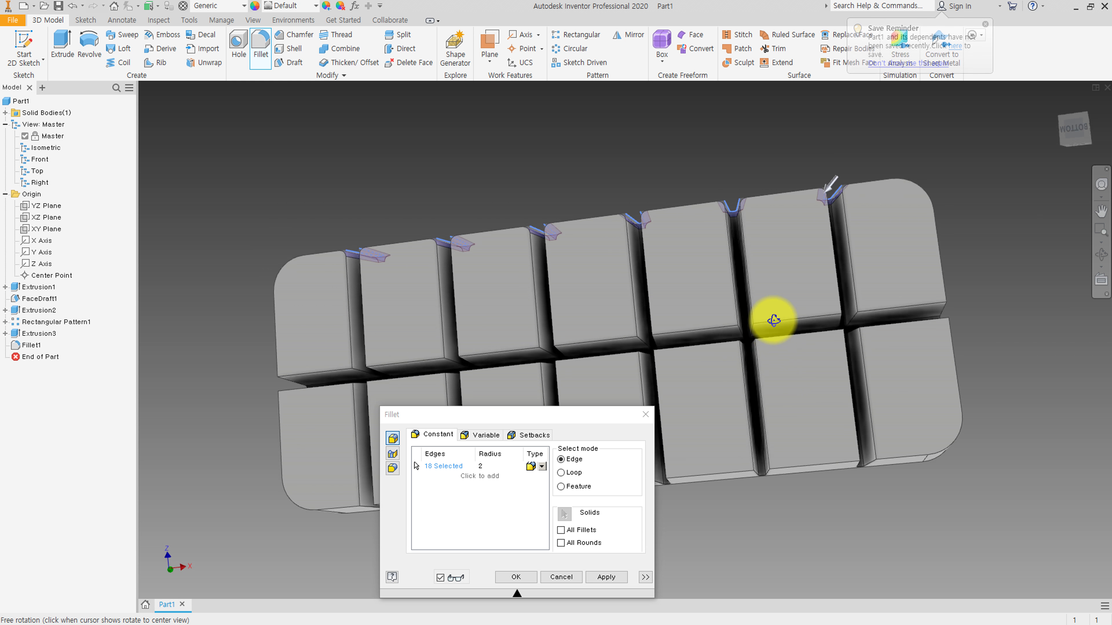
click(889, 373)
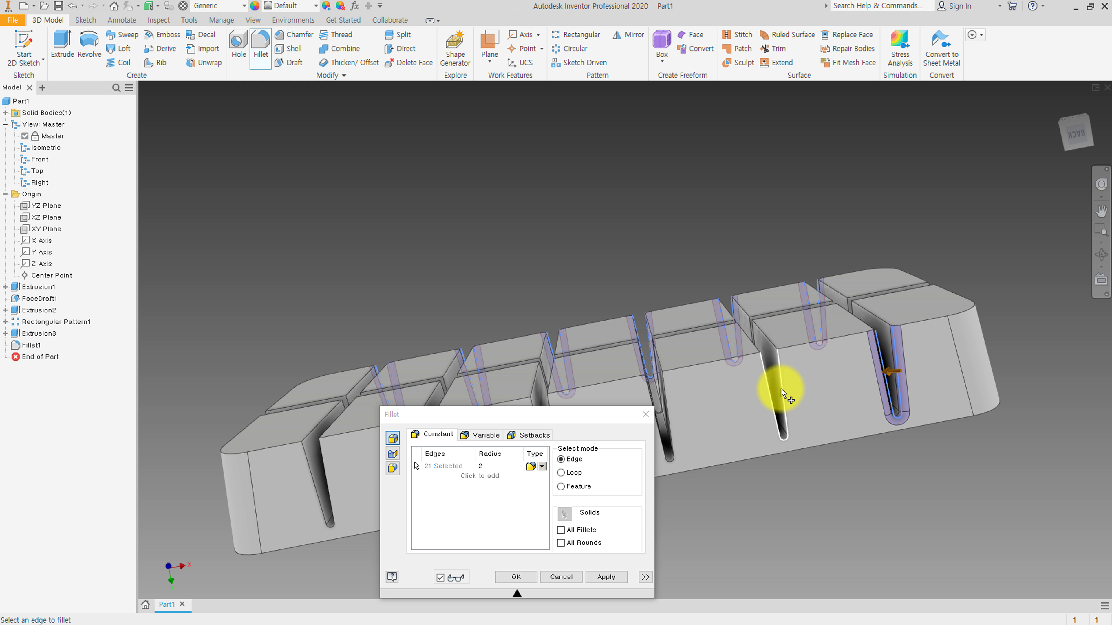
click(781, 393)
mouse_move(715, 397)
middle_down()
mouse_move(737, 318)
mouse_move(720, 315)
middle_up()
click(719, 316)
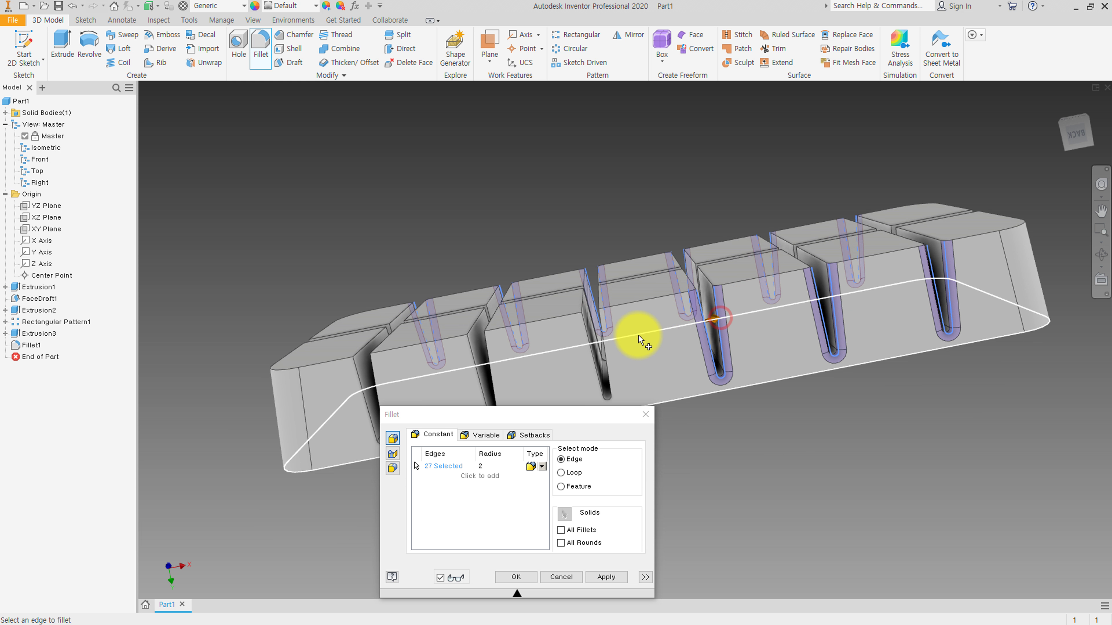
click(597, 347)
click(484, 350)
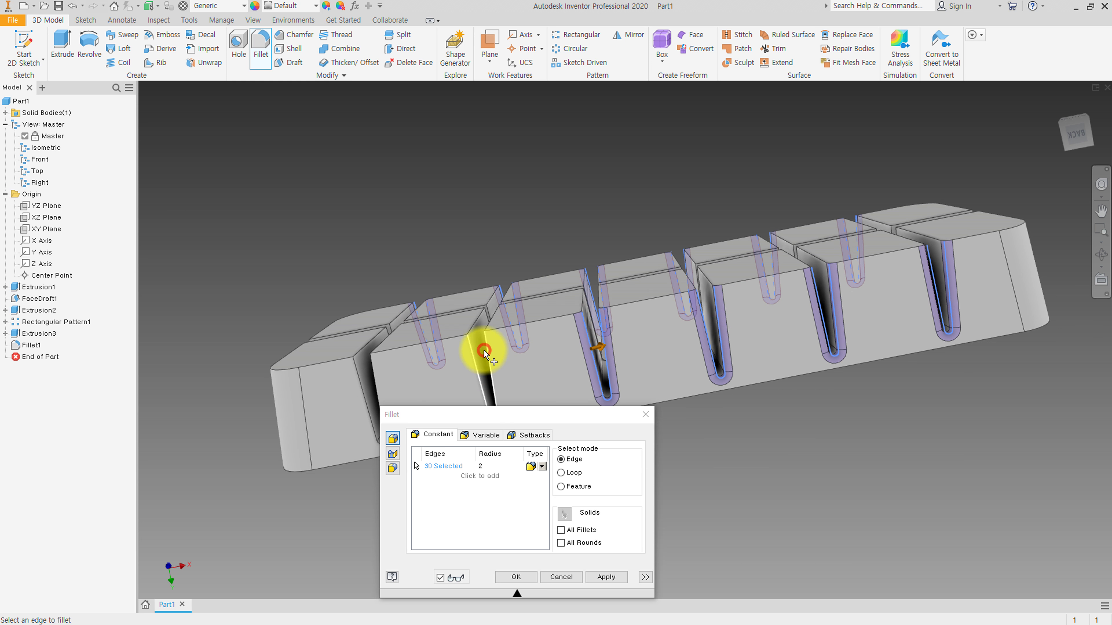
click(371, 379)
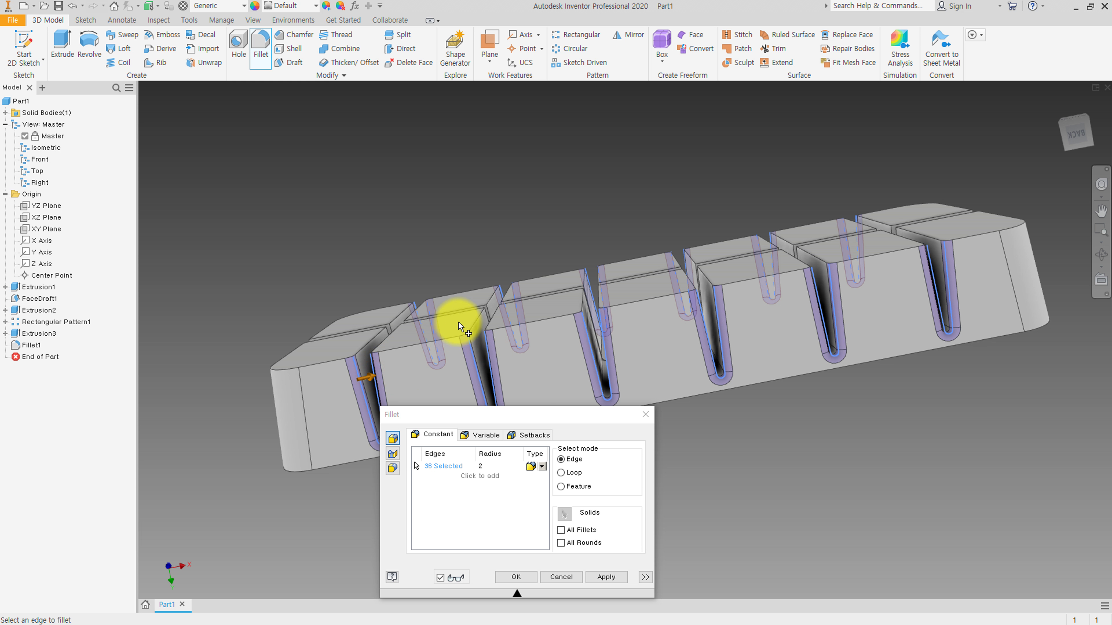
- Add the first groove-intersection edges on the grooved underside
mouse_move(460, 327)
shift+middle_down()
mouse_move(487, 311)
mouse_move(522, 362)
mouse_move(522, 340)
mouse_move(501, 329)
shift+middle_up()
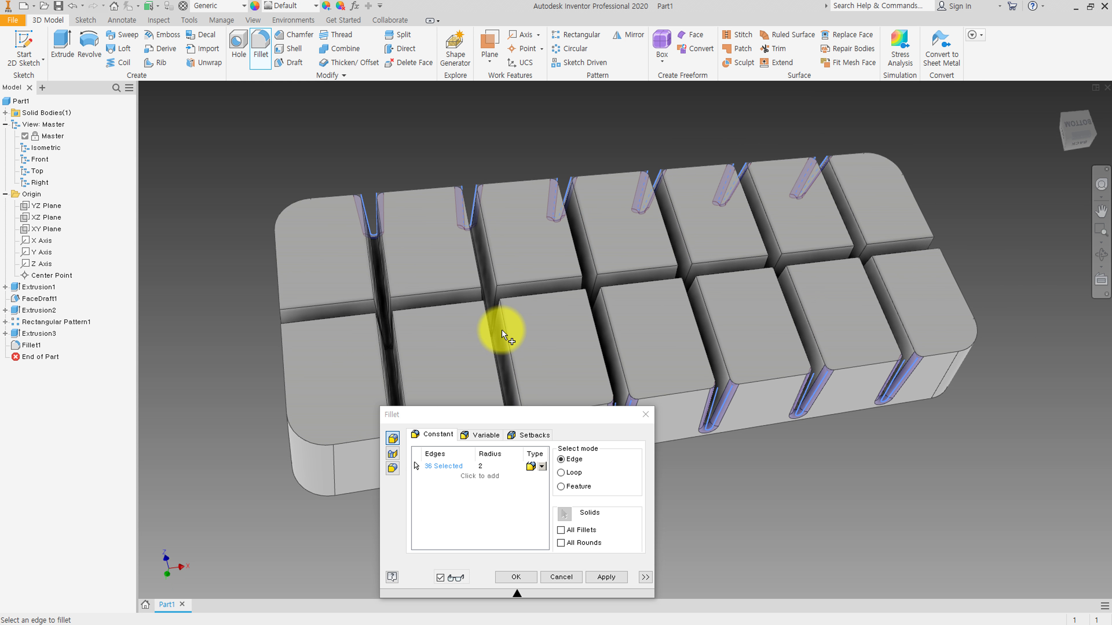
click(377, 305)
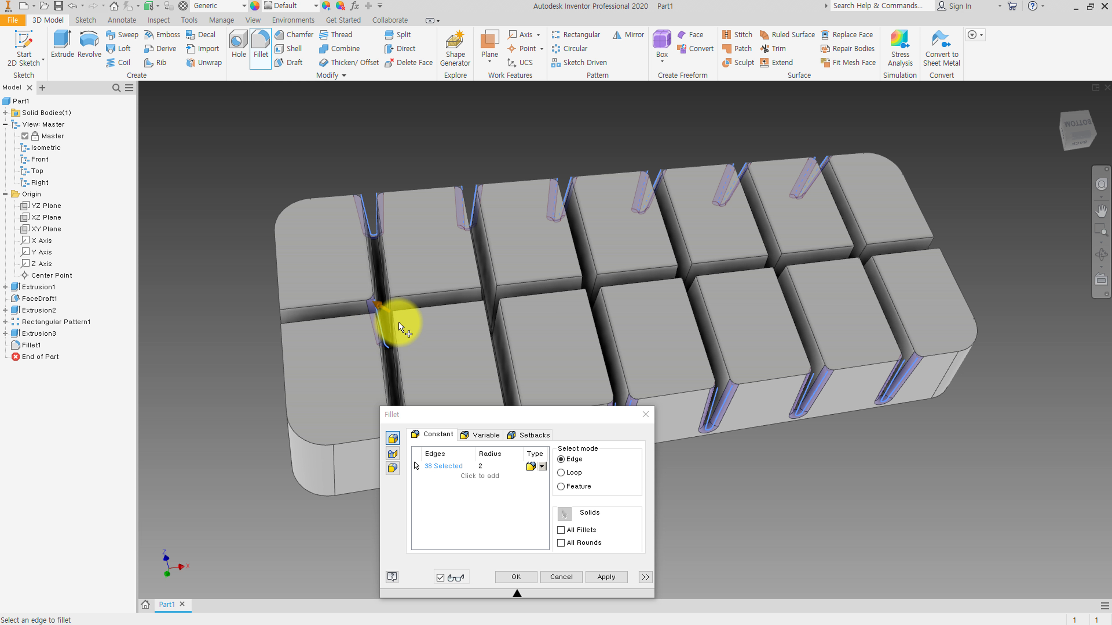
mouse_move(397, 318)
shift+middle_down()
mouse_move(429, 343)
mouse_move(454, 335)
mouse_move(397, 318)
mouse_move(435, 367)
mouse_move(404, 315)
shift+middle_up()
click(410, 315)
click(397, 319)
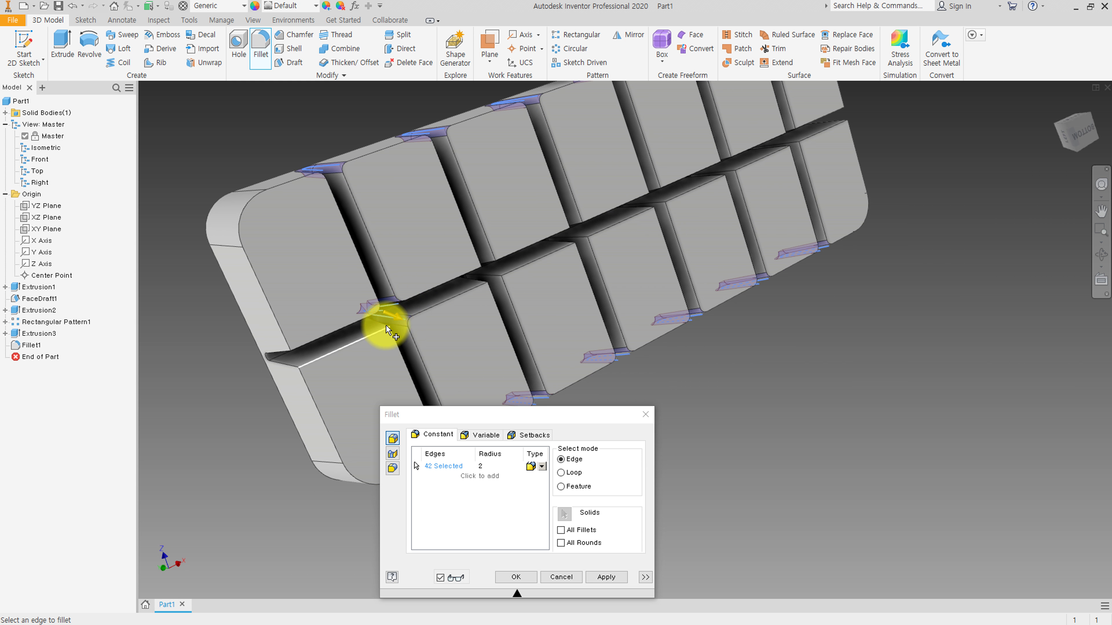
click(380, 324)
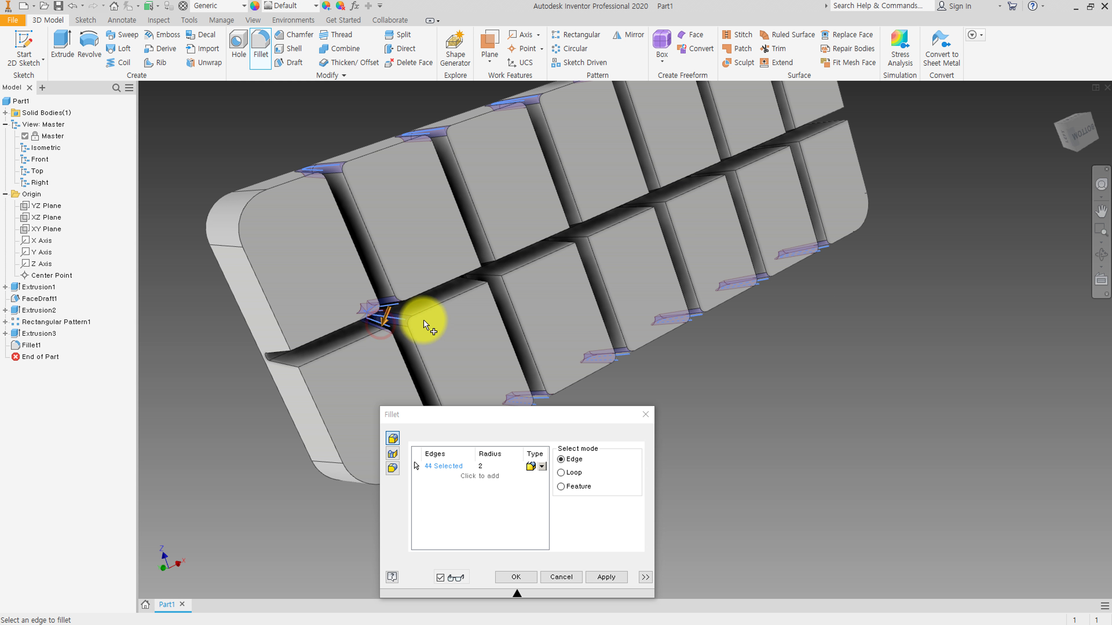
click(478, 280)
scroll(479, 257, up, 5)
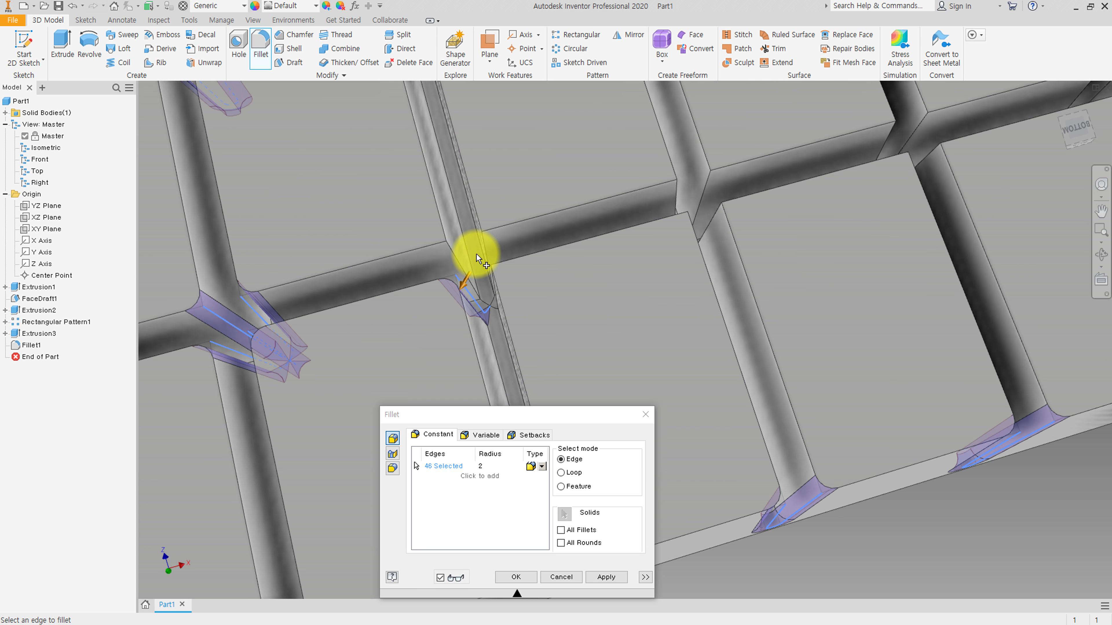
click(471, 249)
click(488, 253)
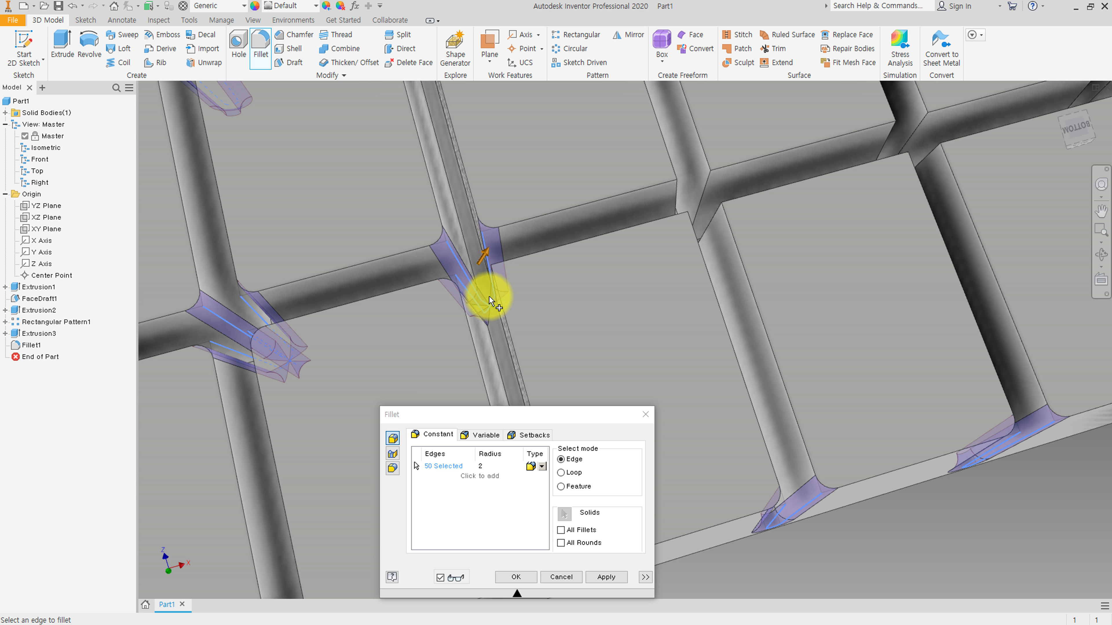
- Add the remaining groove-junction edges, bringing the selection to 72 edges
click(702, 184)
mouse_move(719, 211)
shift+middle_down()
mouse_move(696, 208)
mouse_move(710, 205)
mouse_move(659, 250)
mouse_move(720, 293)
mouse_move(678, 272)
shift+middle_up()
click(697, 209)
click(690, 204)
click(676, 267)
click(675, 273)
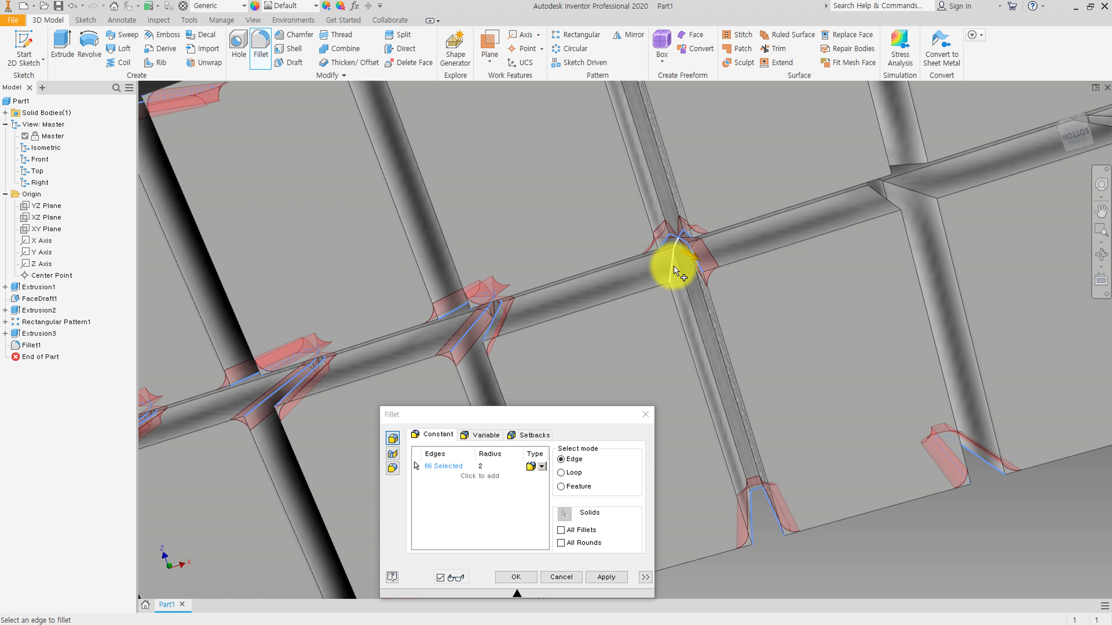
click(673, 265)
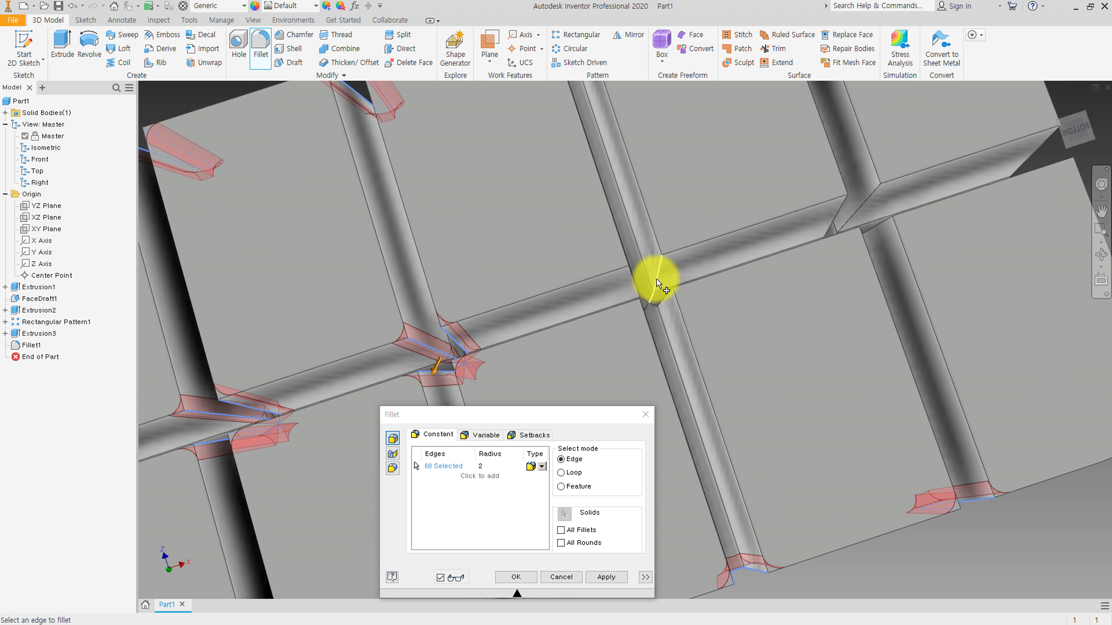
click(642, 268)
click(650, 296)
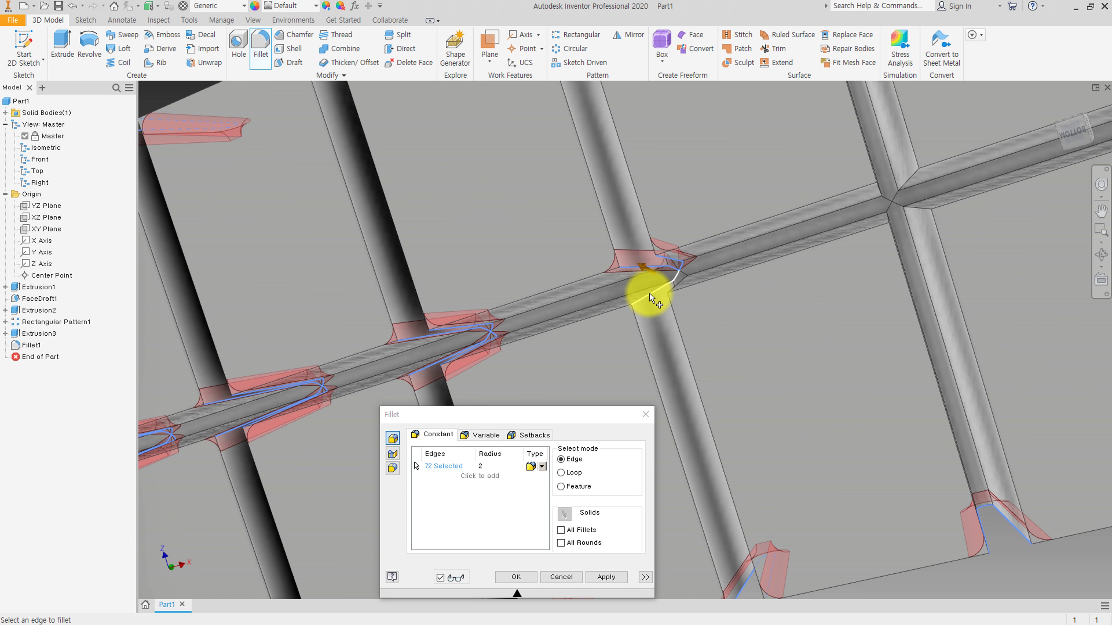
click(656, 287)
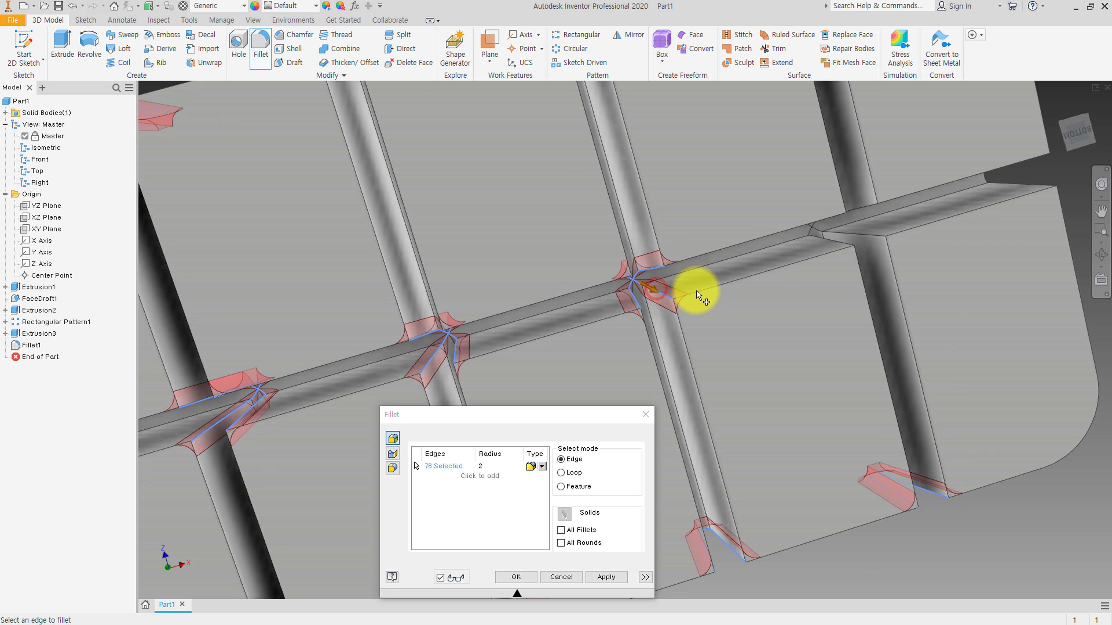